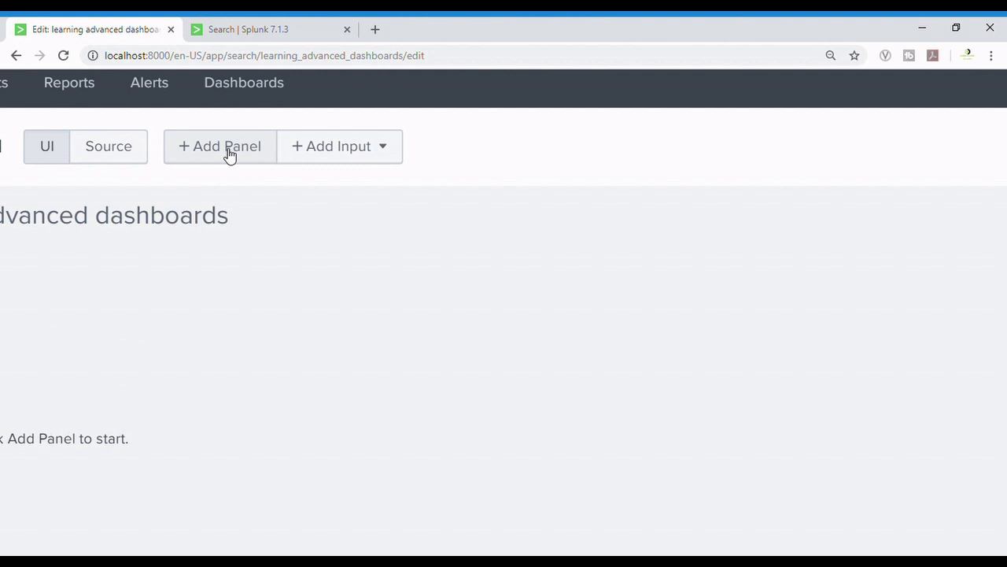
# Start a new Line Chart panel from the Add Panel sidebar's New list
pyautogui.click(229, 151)
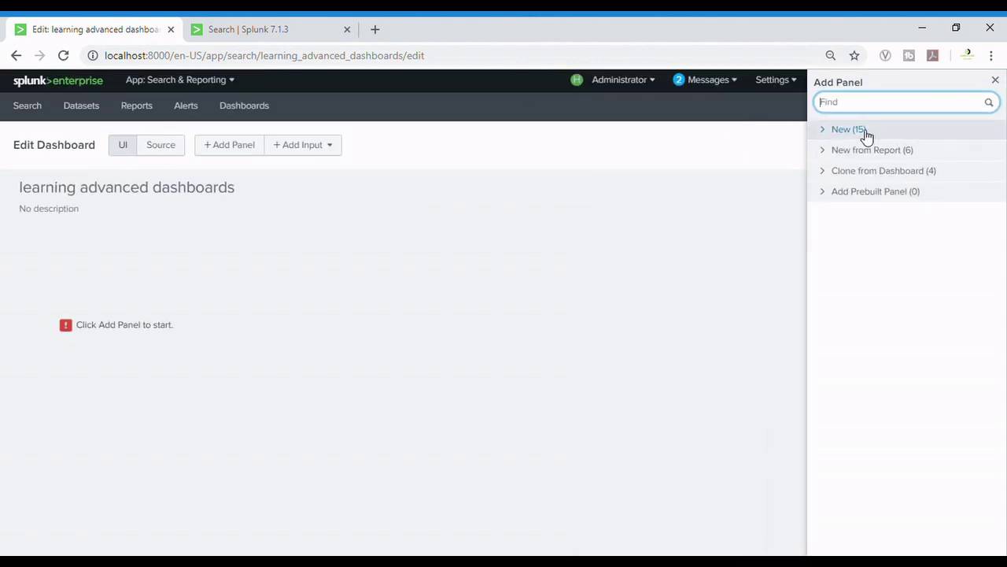
pyautogui.click(865, 135)
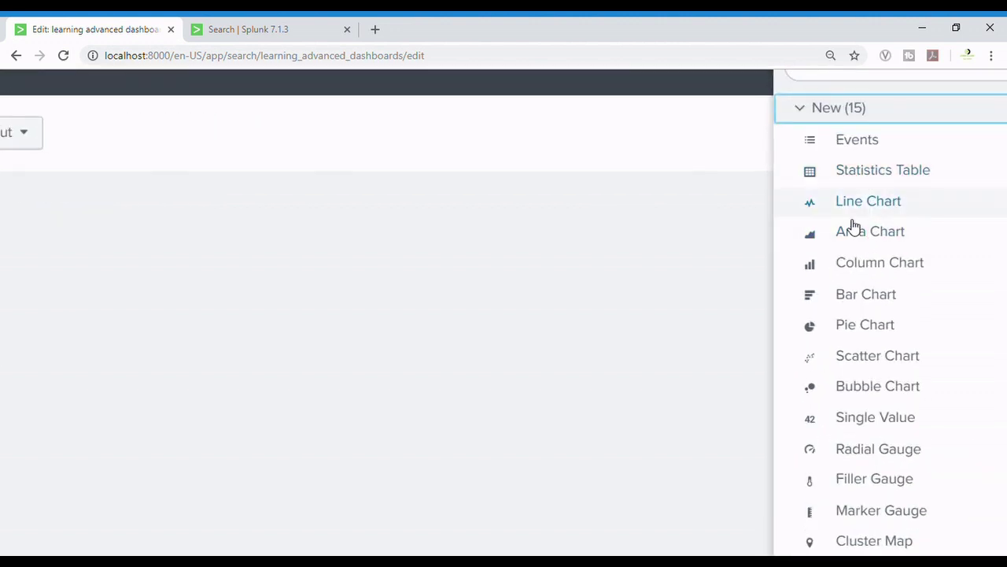
pyautogui.click(878, 204)
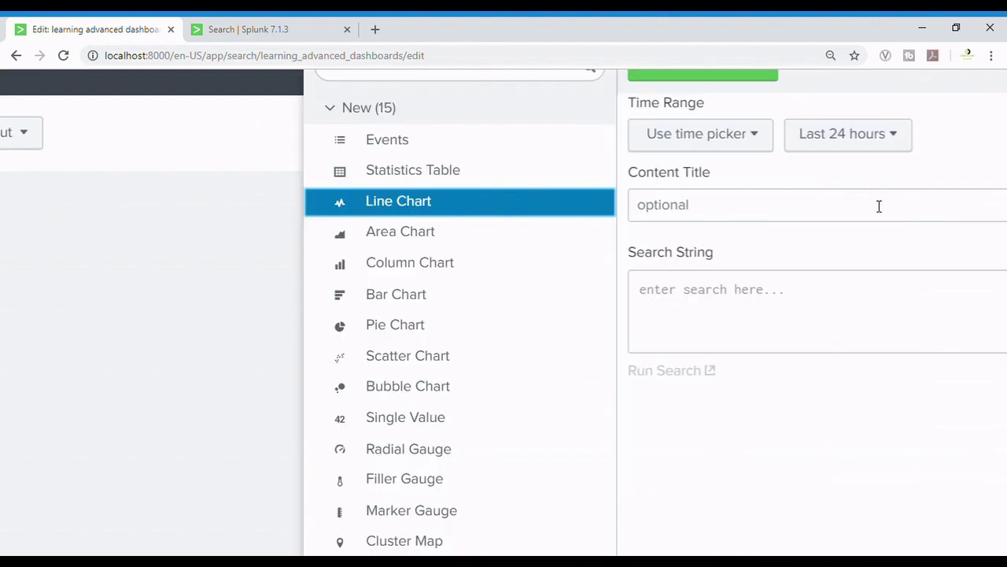
# Enter the search index=vendorsales status=200 |stats count(clientip) as Clients by productId
pyautogui.scroll(1, 715, 189)
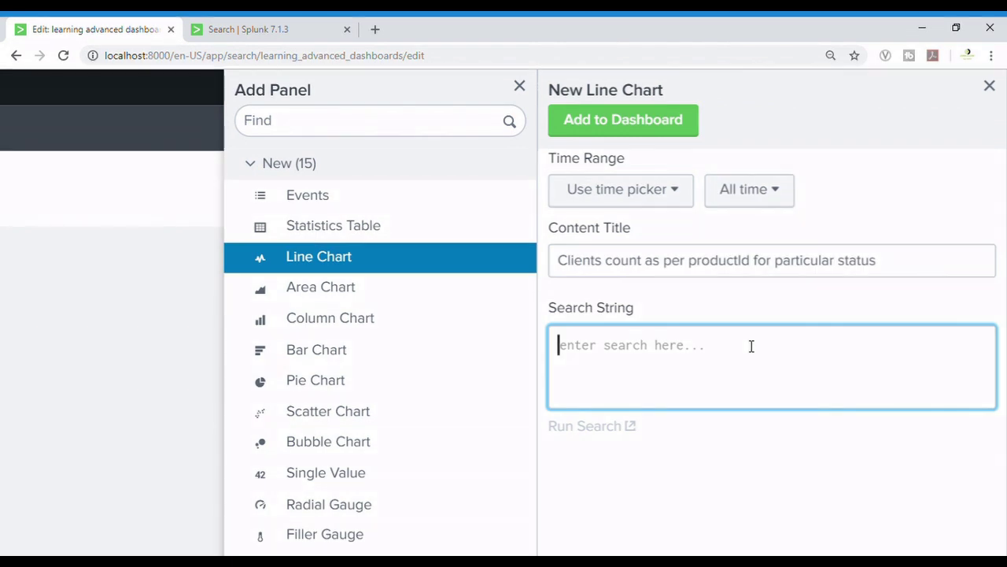
pyautogui.write('i')
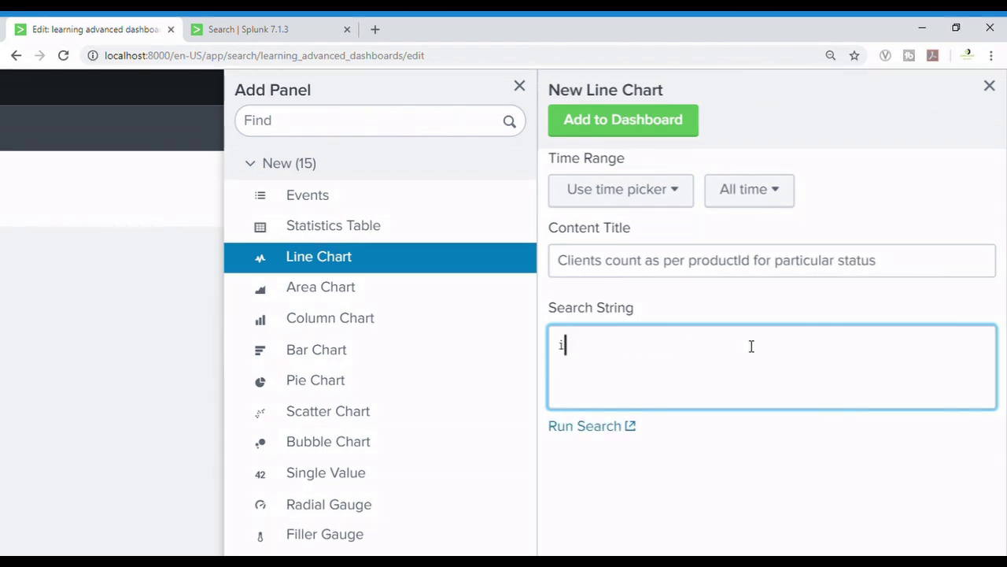
pyautogui.write('ndex=')
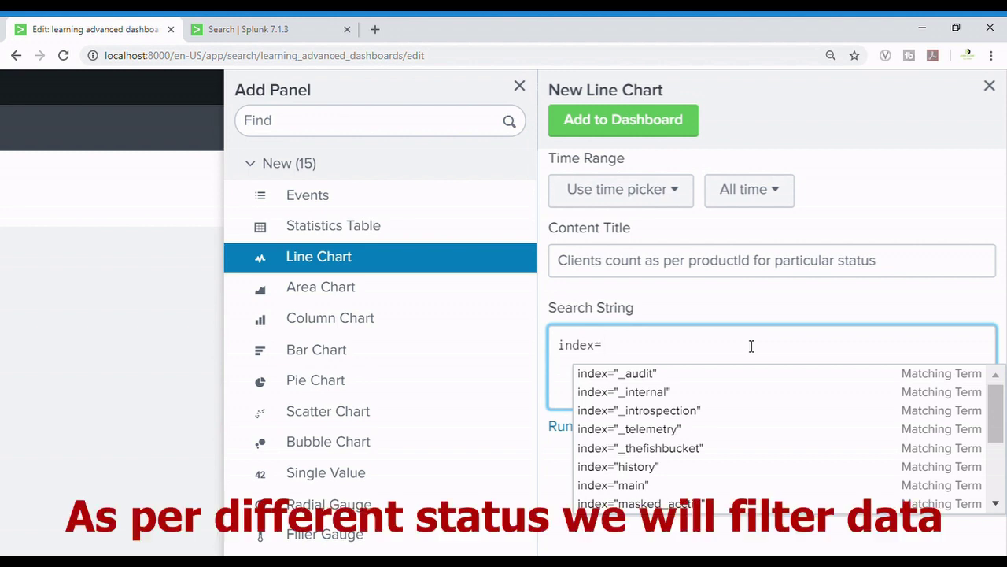
pyautogui.write('ven')
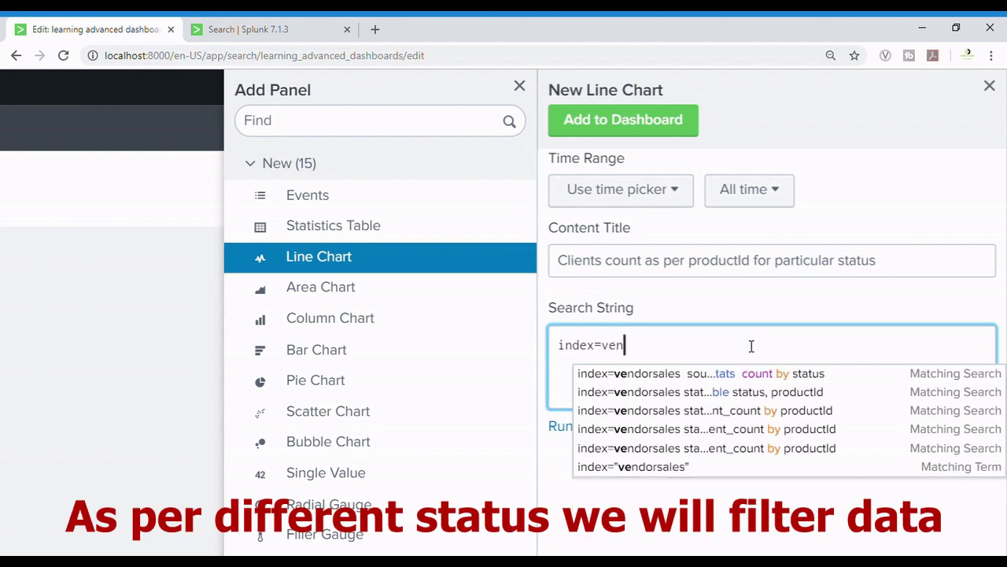
pyautogui.write('dorsales')
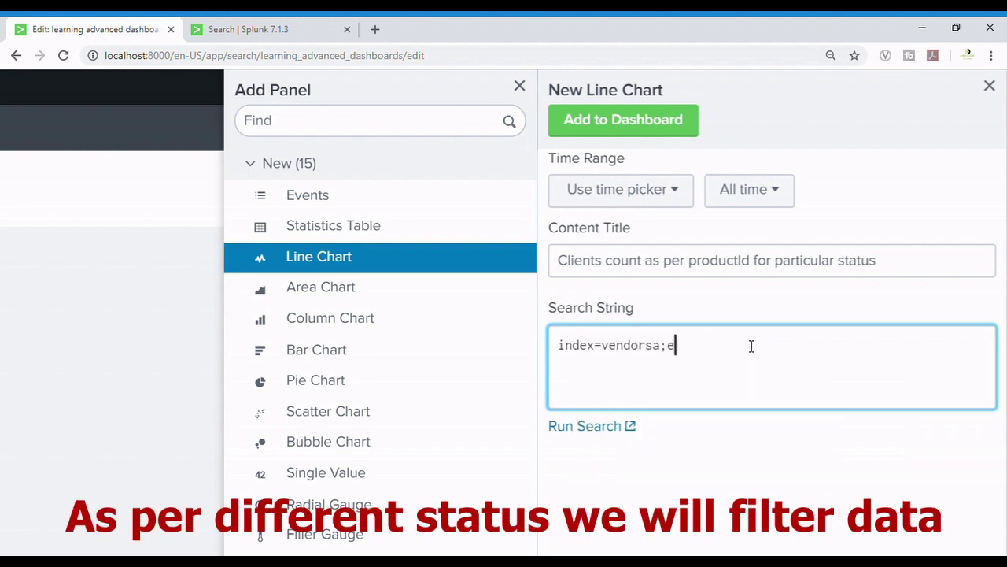
pyautogui.press('BackSpace')
pyautogui.press('BackSpace')
pyautogui.press('BackSpace')
pyautogui.write('les ')
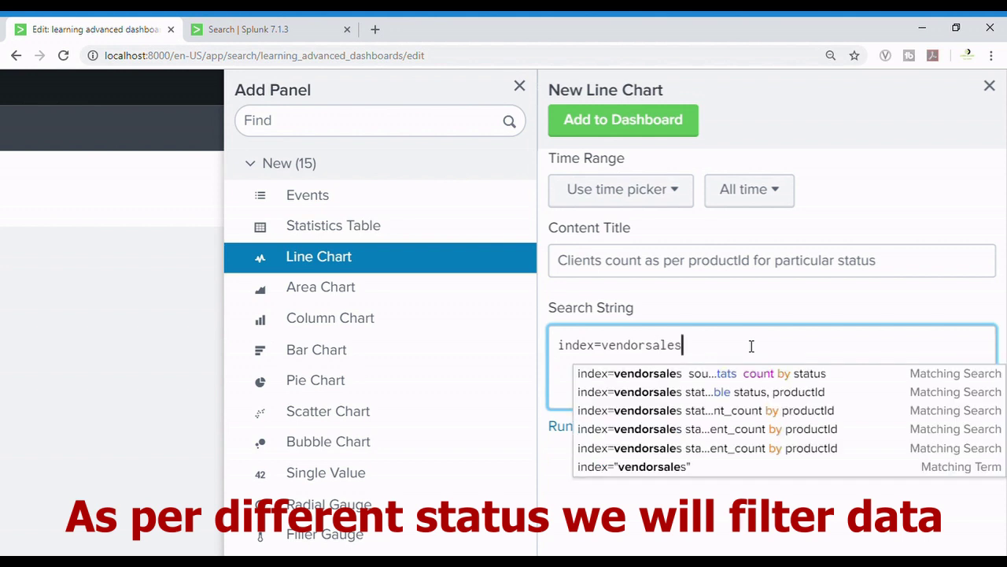
pyautogui.write('s')
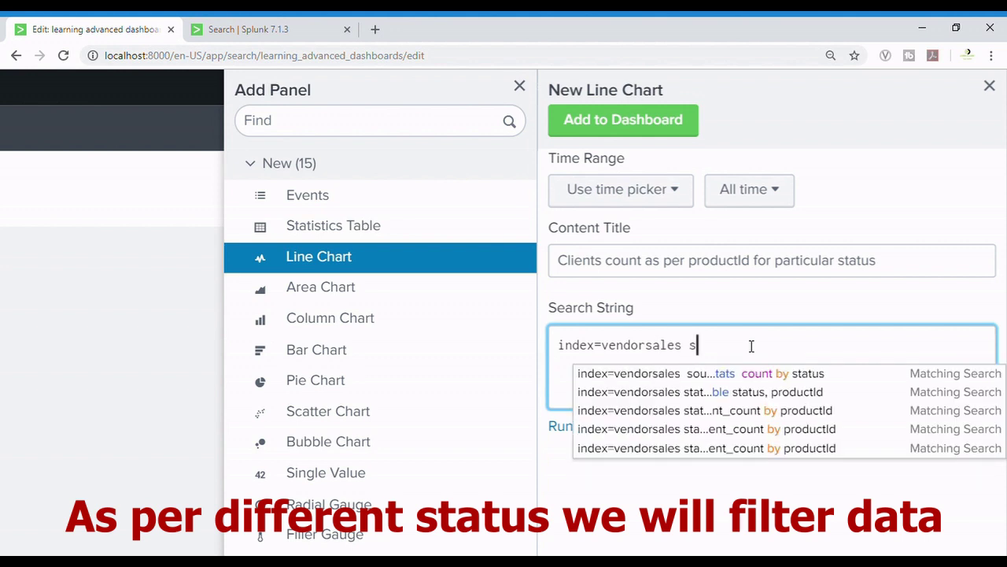
pyautogui.write('tatus')
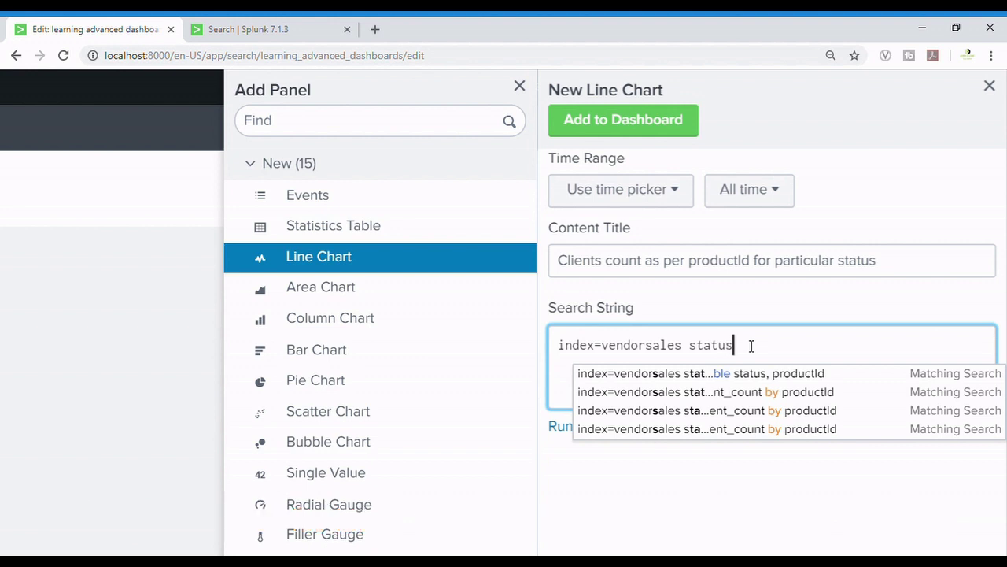
pyautogui.write('=200')
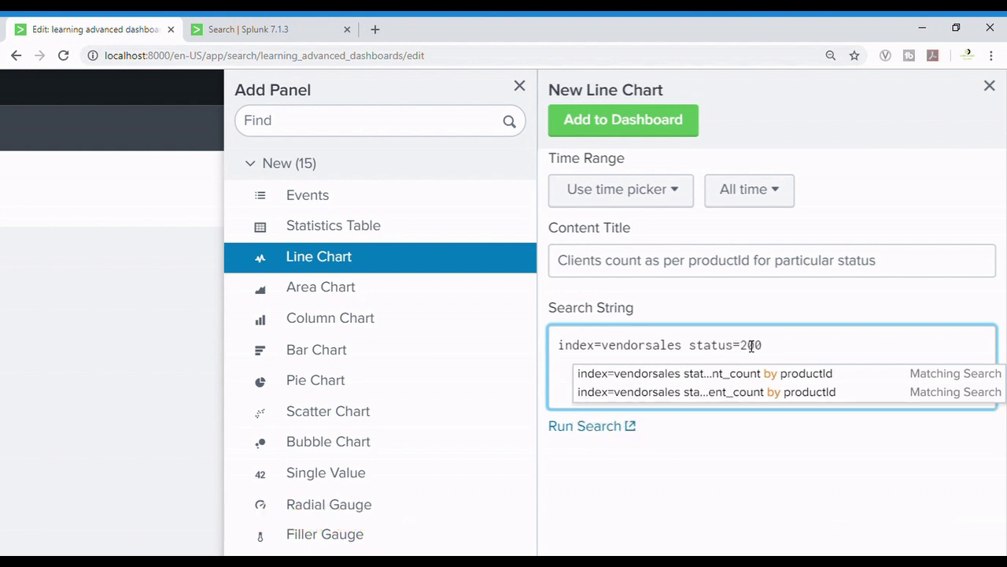
pyautogui.write(' |stats')
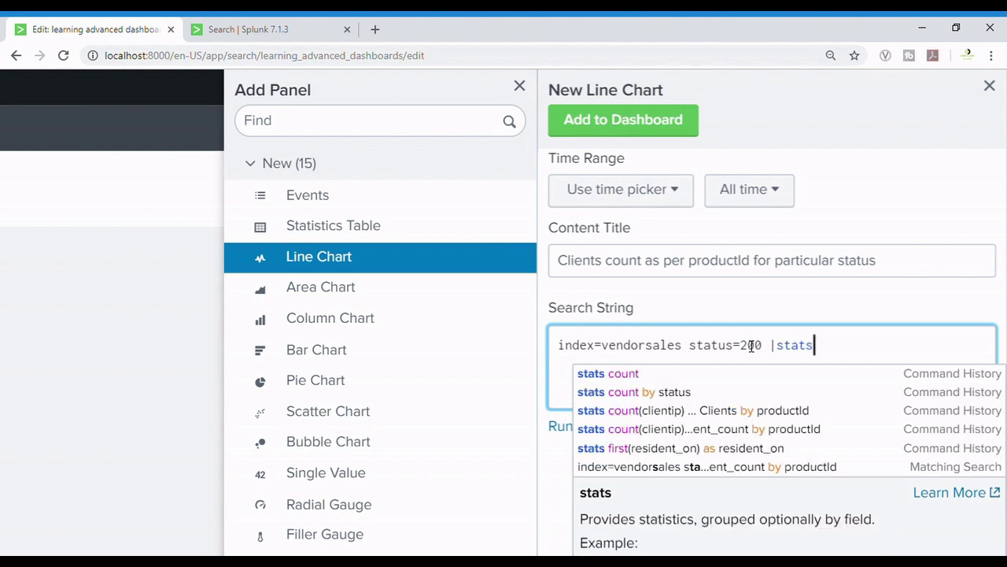
pyautogui.write(' count(')
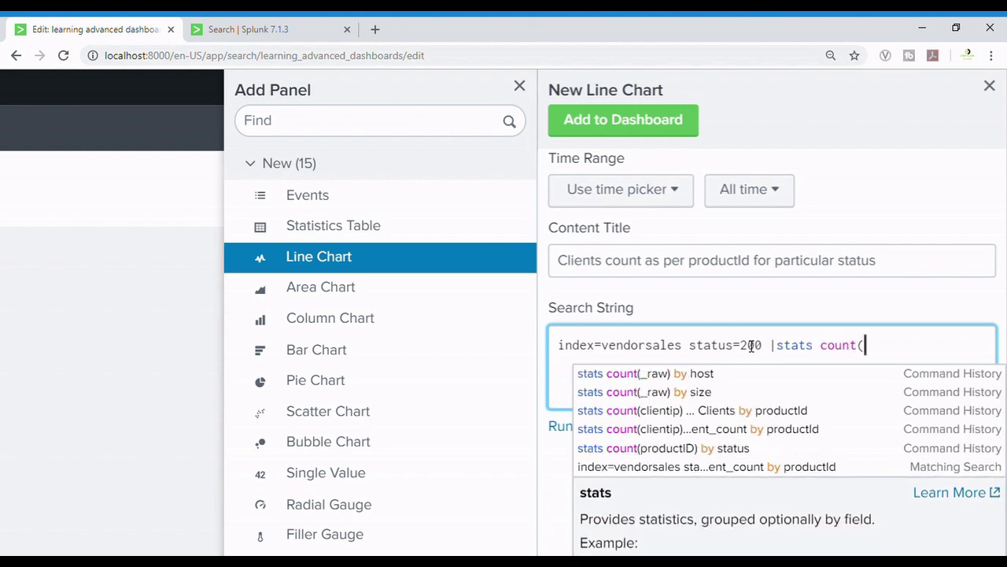
pyautogui.write('cli')
pyautogui.press('Down')
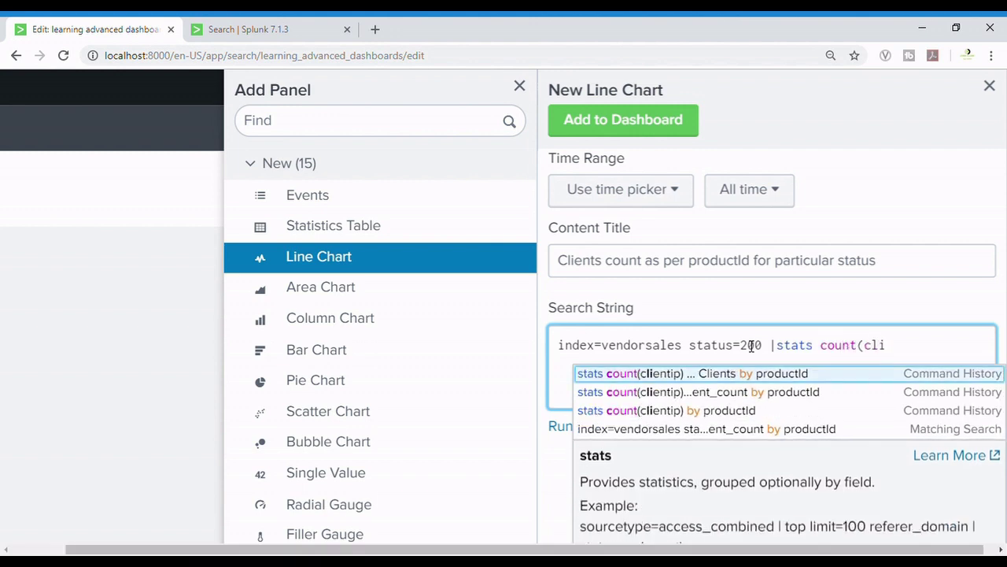
pyautogui.press('Return')
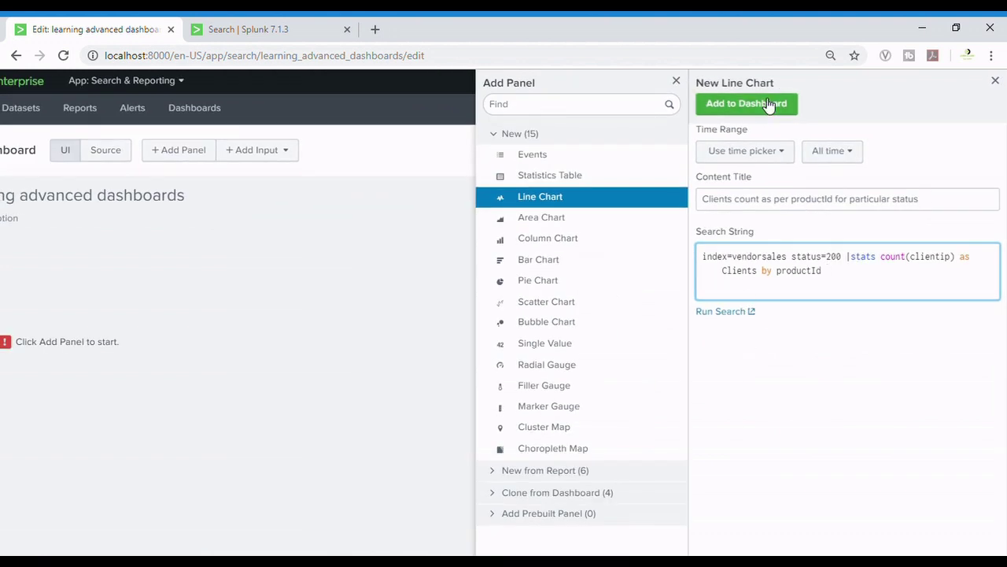
# Add the Clients-by-productId line chart to the dashboard and close the Add Panel sidebar
pyautogui.click(768, 106)
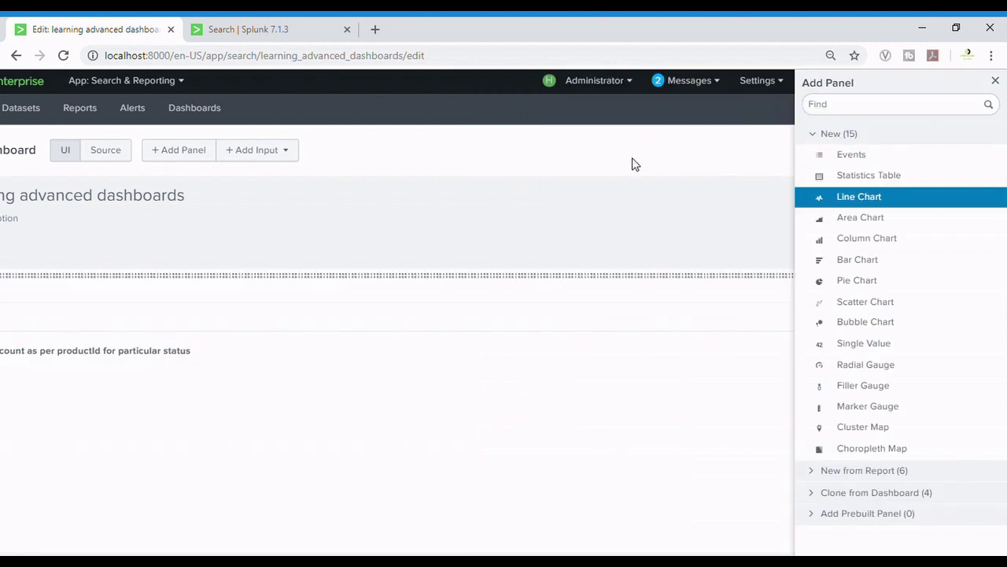
pyautogui.click(996, 83)
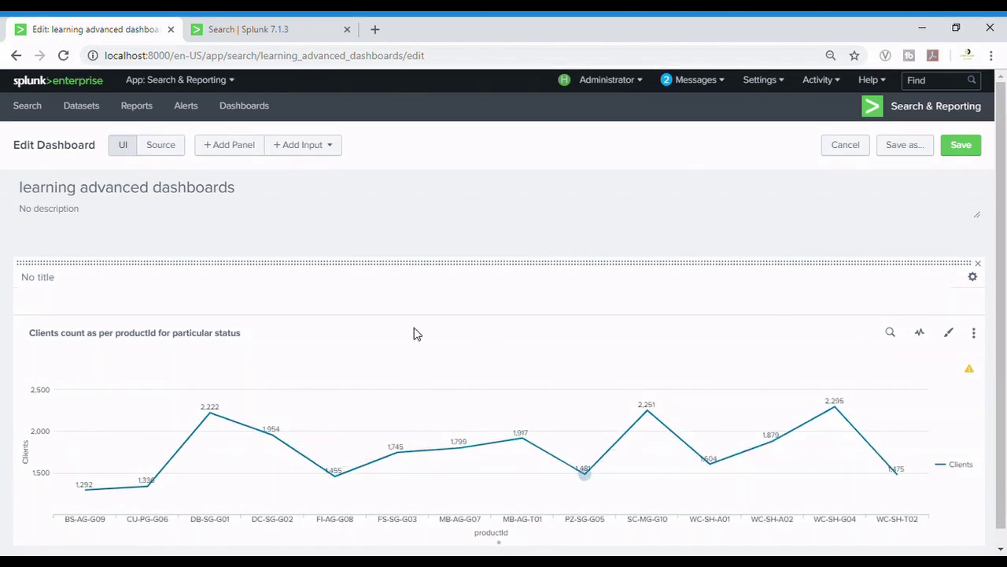
pyautogui.scroll(3, 298, 151)
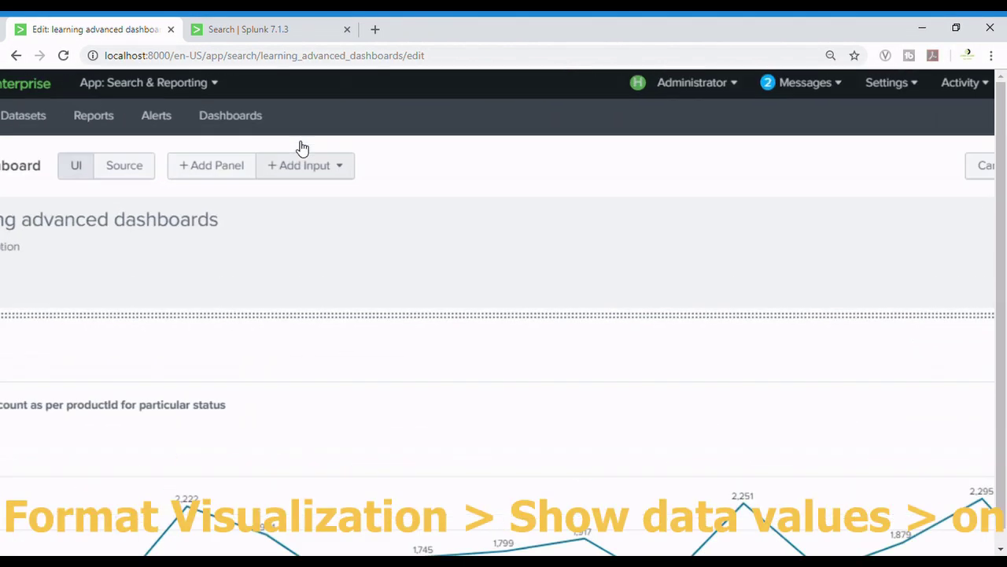
# Add a text input to the dashboard and bring up its field1 settings
pyautogui.click(344, 201)
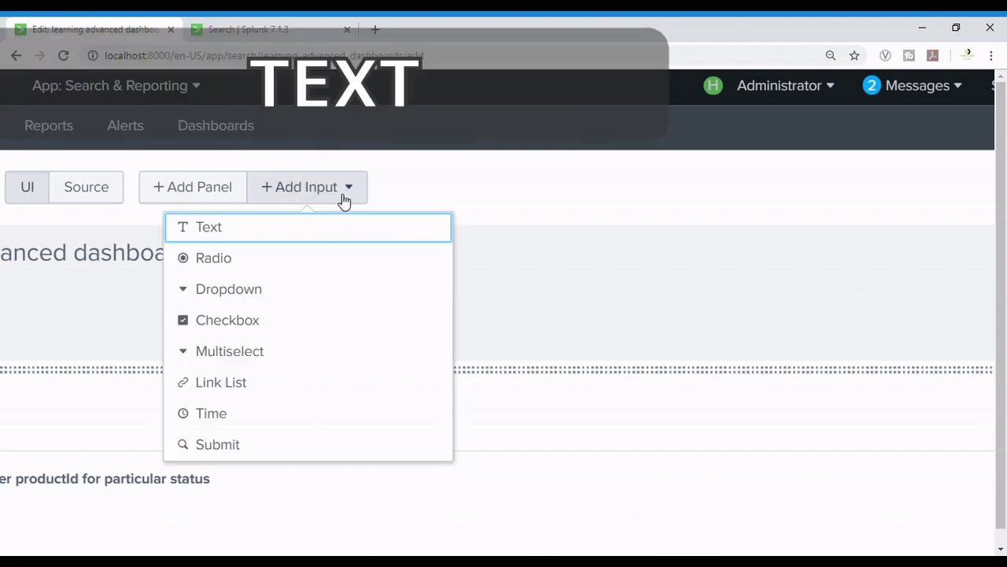
pyautogui.click(271, 234)
pyautogui.scroll(-3, 271, 233)
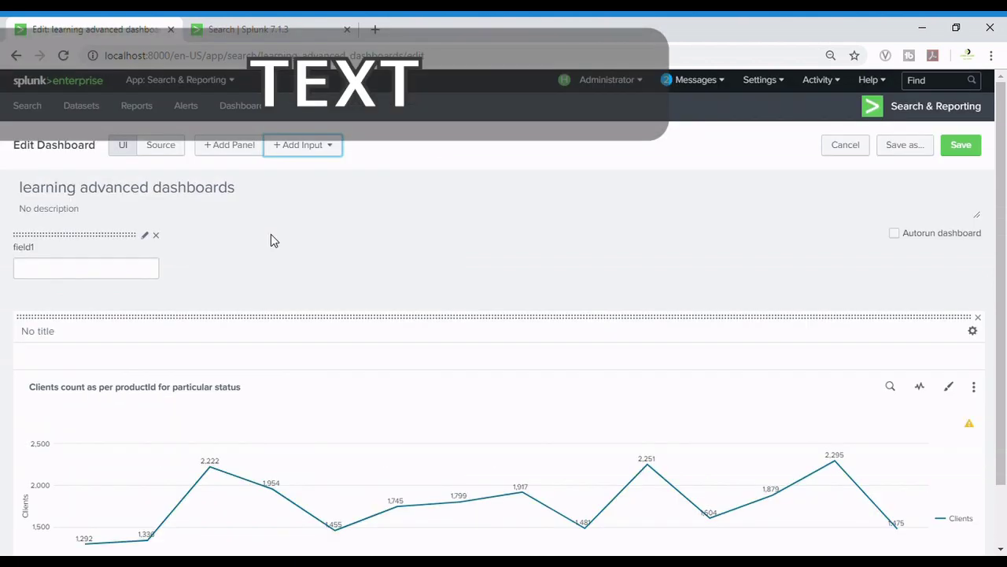
pyautogui.click(70, 271)
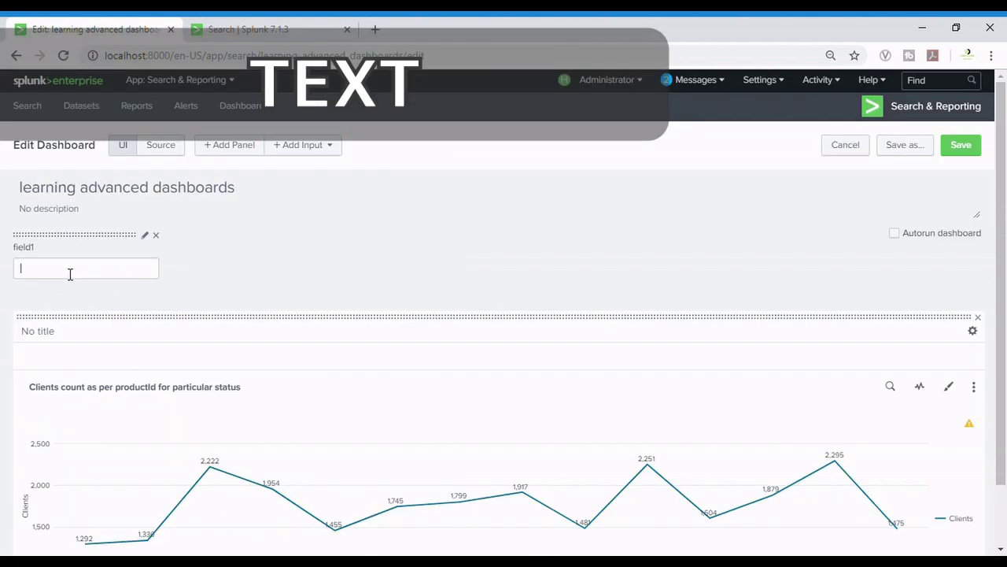
pyautogui.click(145, 235)
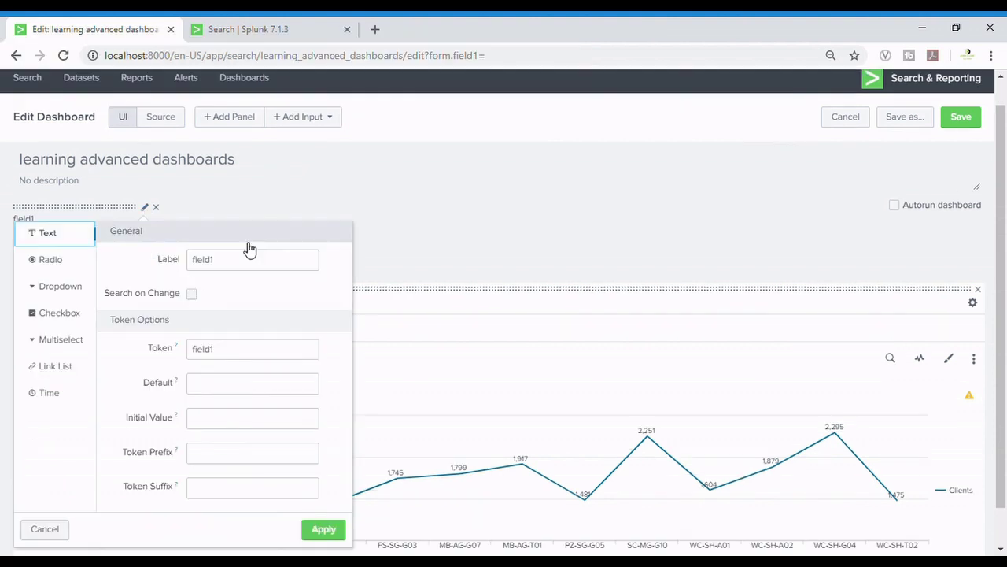
pyautogui.scroll(3, 161, 229)
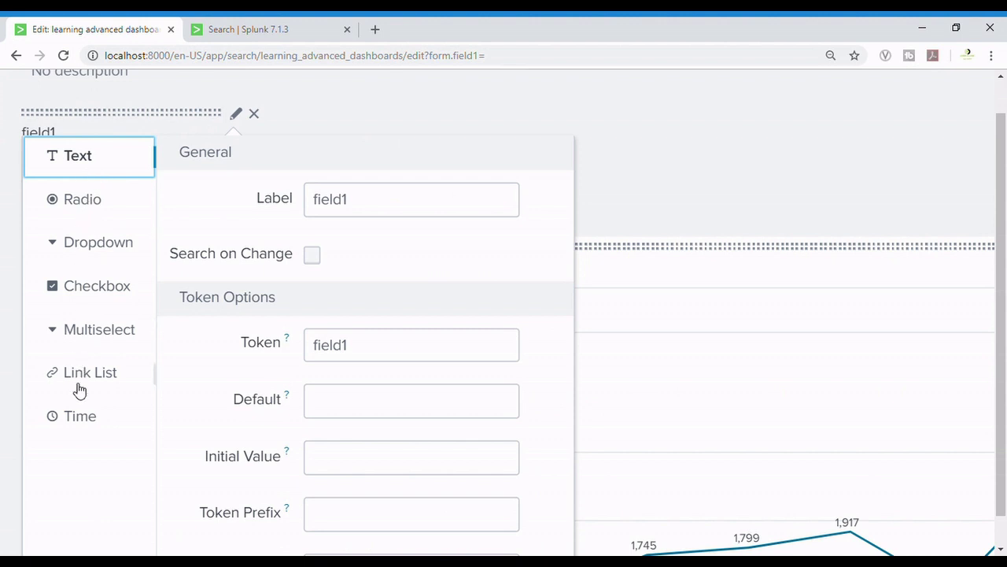
# Label the text input 'select status' and enable Search on Change
pyautogui.doubleClick(371, 201)
pyautogui.write('status')
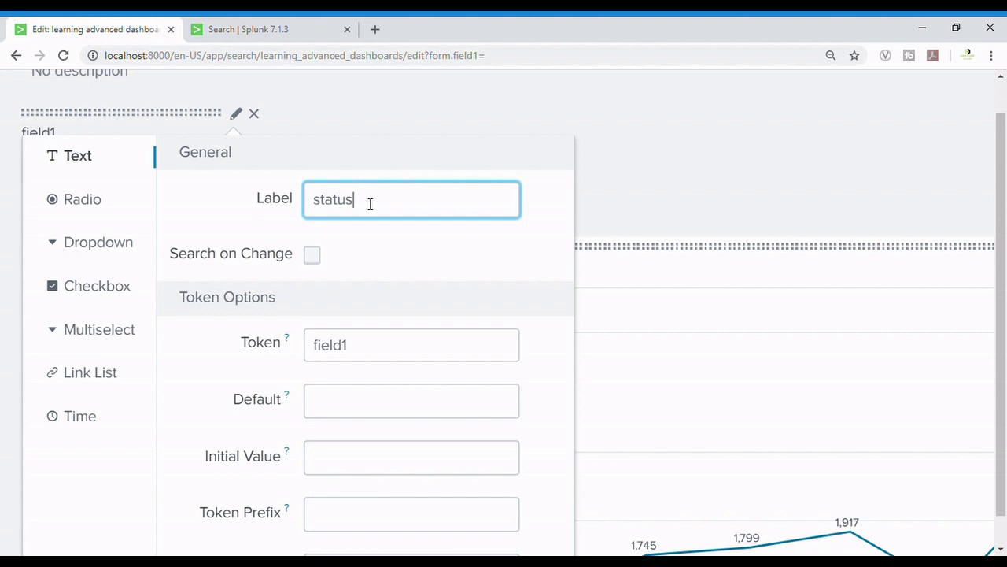
pyautogui.write('elect')
pyautogui.click(313, 258)
# Replace the field1 token with status_tok and save the input's settings
pyautogui.scroll(-1, 315, 262)
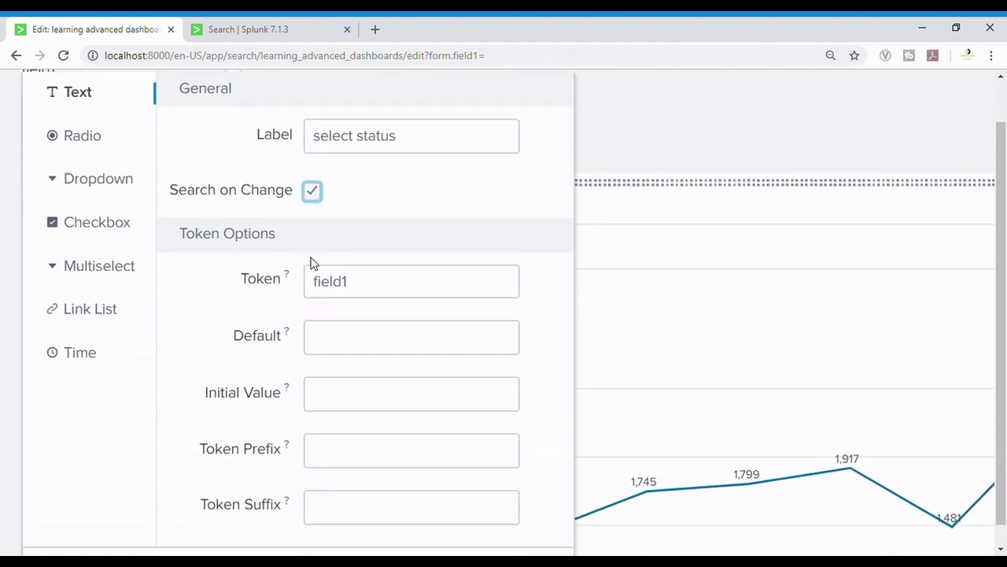
pyautogui.doubleClick(359, 289)
pyautogui.press('BackSpace')
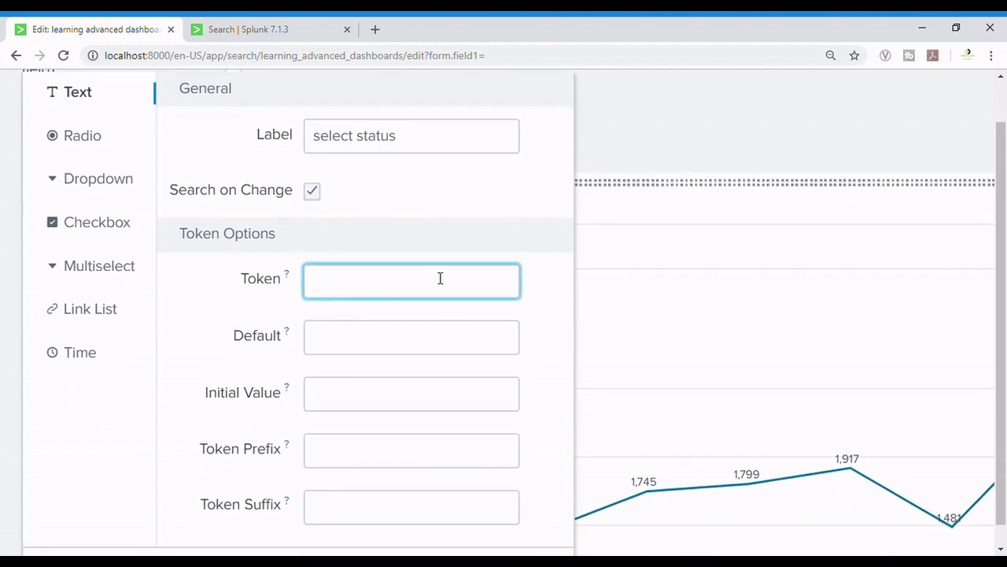
pyautogui.moveTo(287, 284)
pyautogui.write('$$')
pyautogui.write('status_tok')
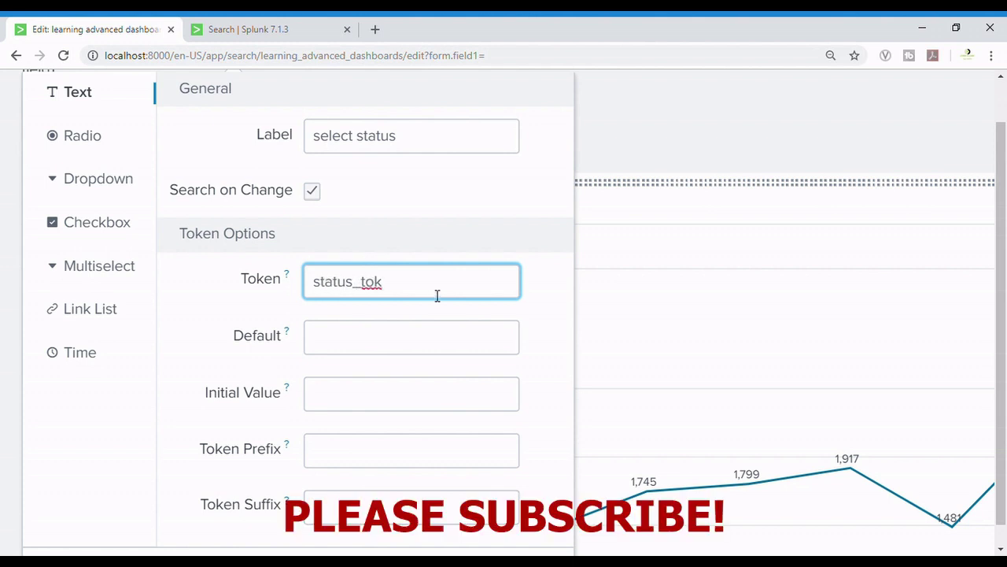
pyautogui.scroll(-2, 385, 353)
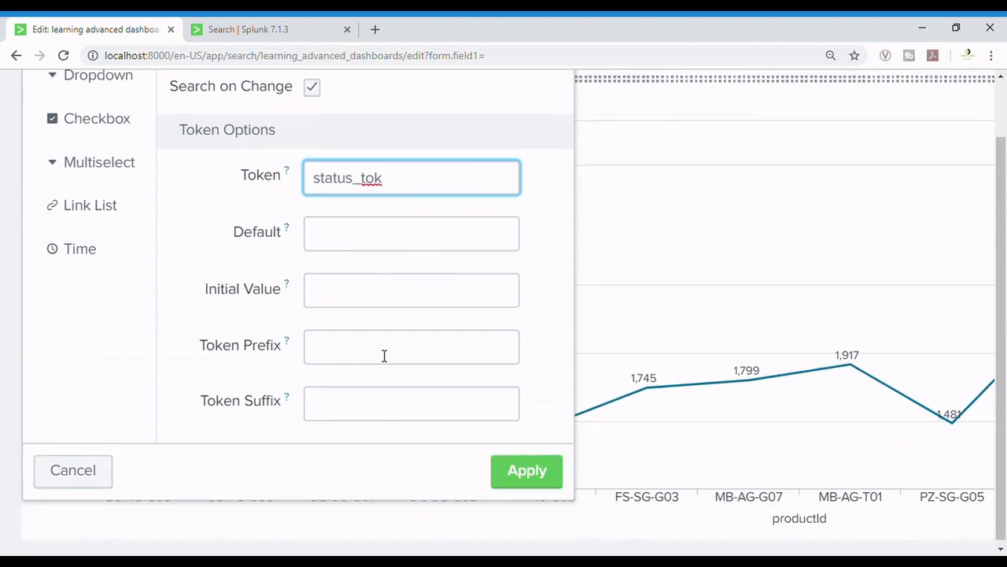
pyautogui.click(521, 478)
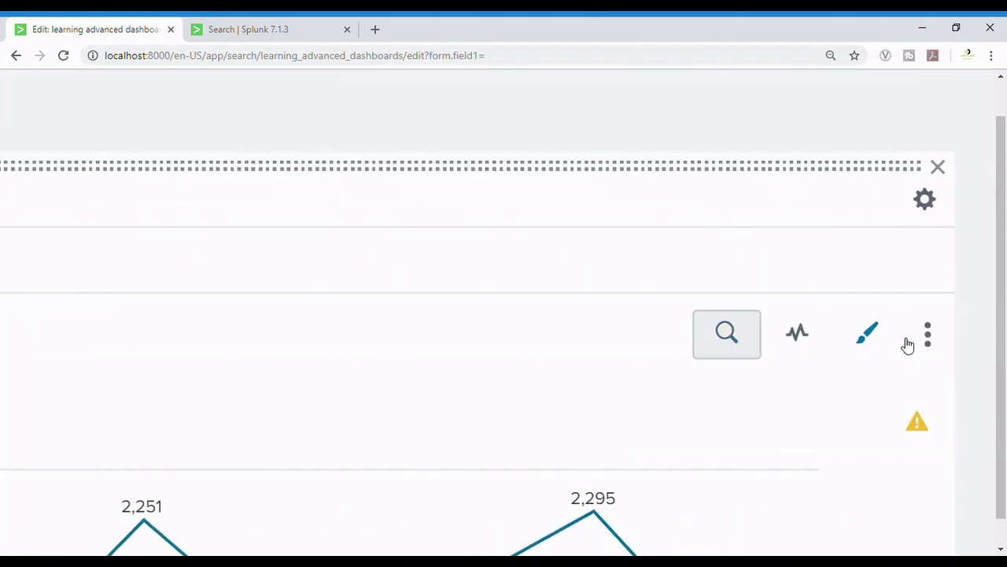
# Change status=200 to status=$status_tok$ in the line chart's search and apply it
pyautogui.hscroll(2, 906, 346)
pyautogui.click(734, 346)
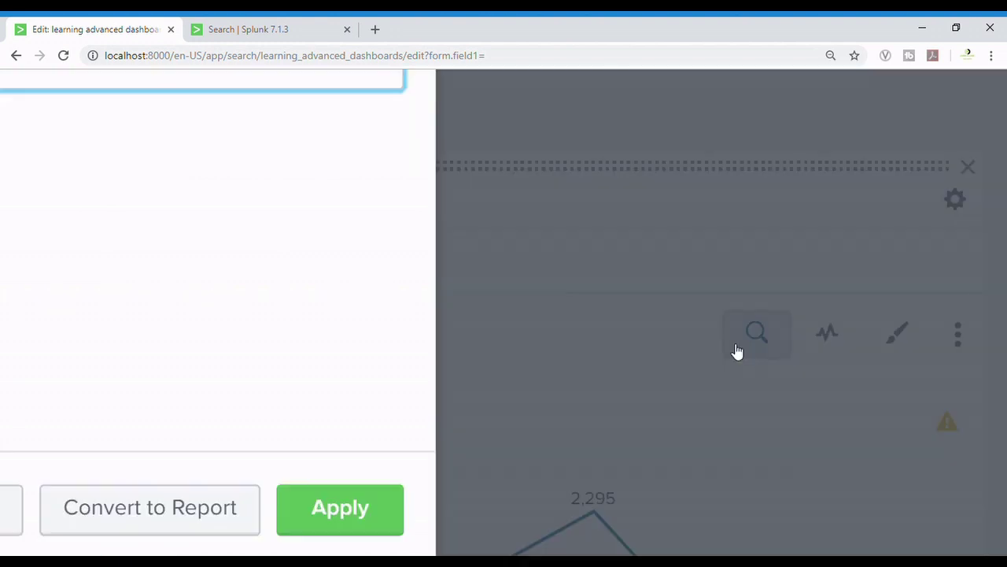
pyautogui.scroll(-5, 731, 344)
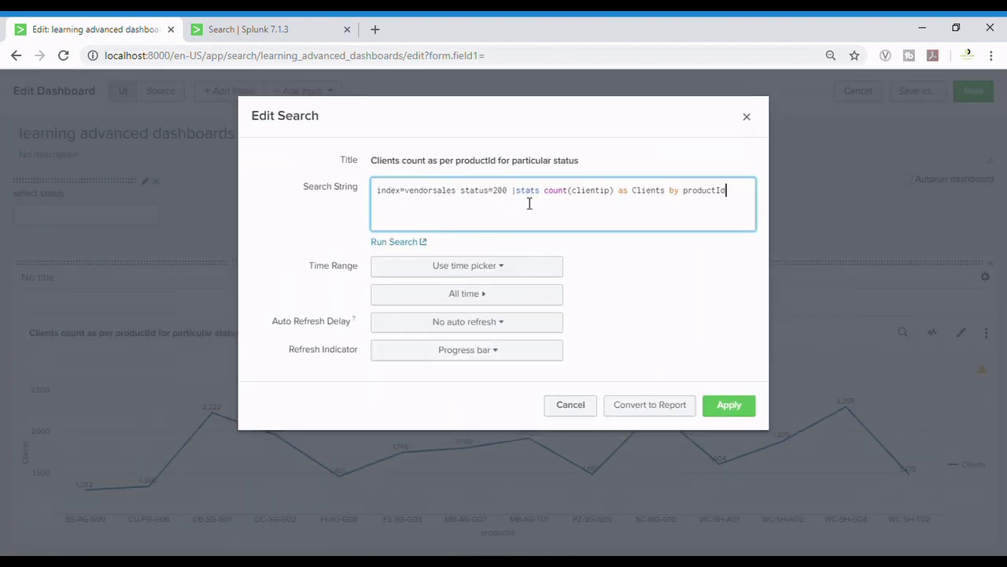
pyautogui.scroll(3, 507, 204)
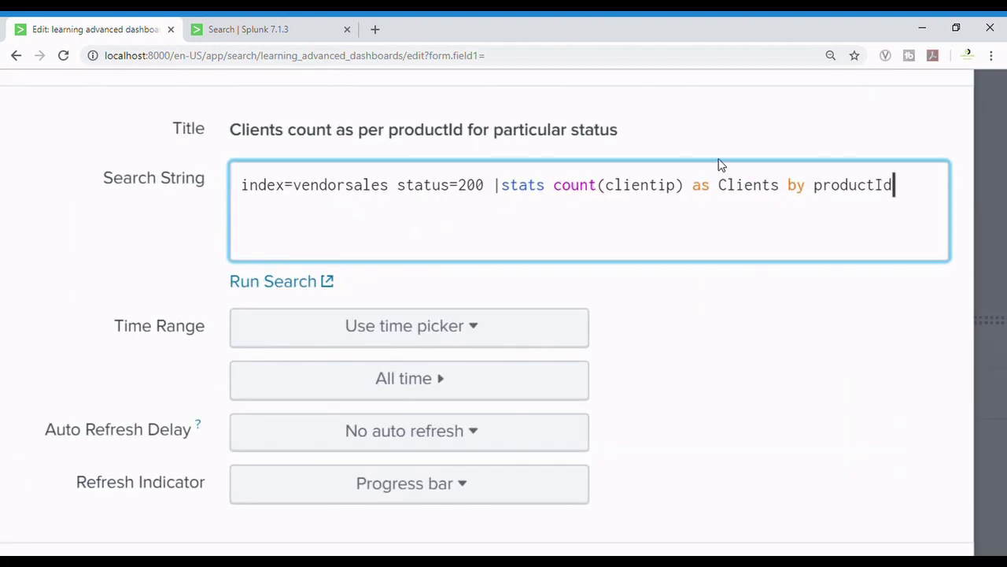
pyautogui.moveTo(398, 187); pyautogui.dragTo(493, 189)
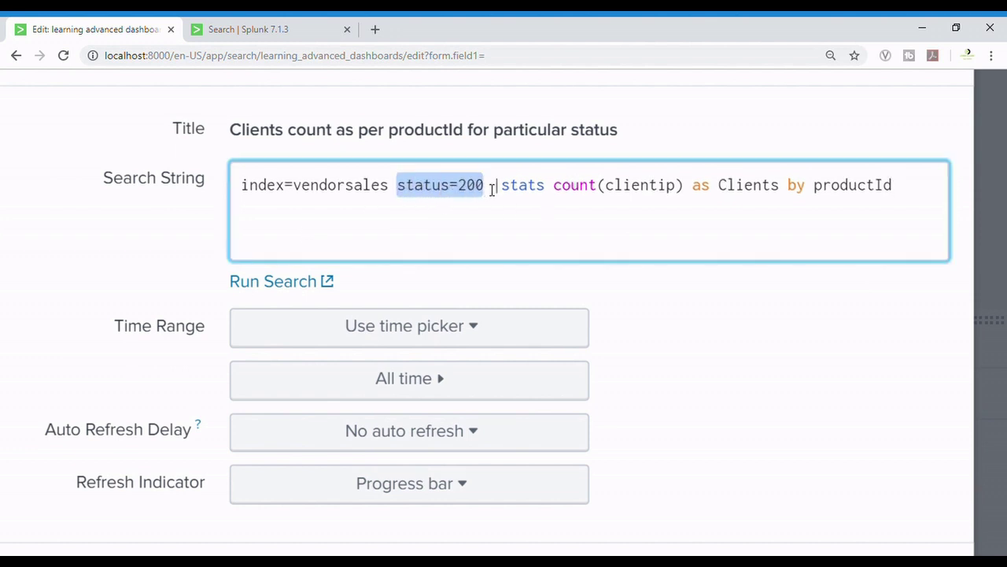
pyautogui.click(493, 189)
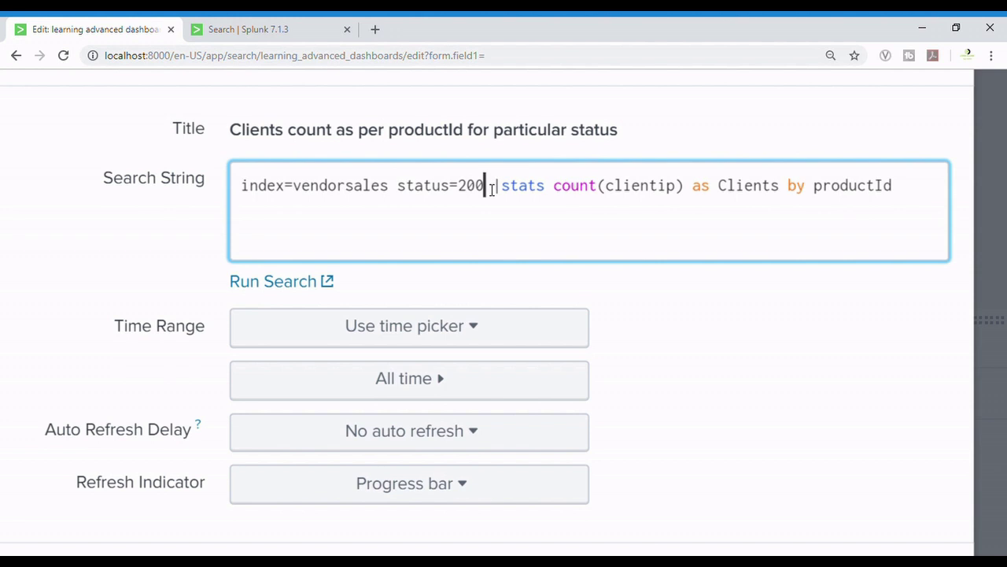
pyautogui.press('BackSpace')
pyautogui.press('BackSpace')
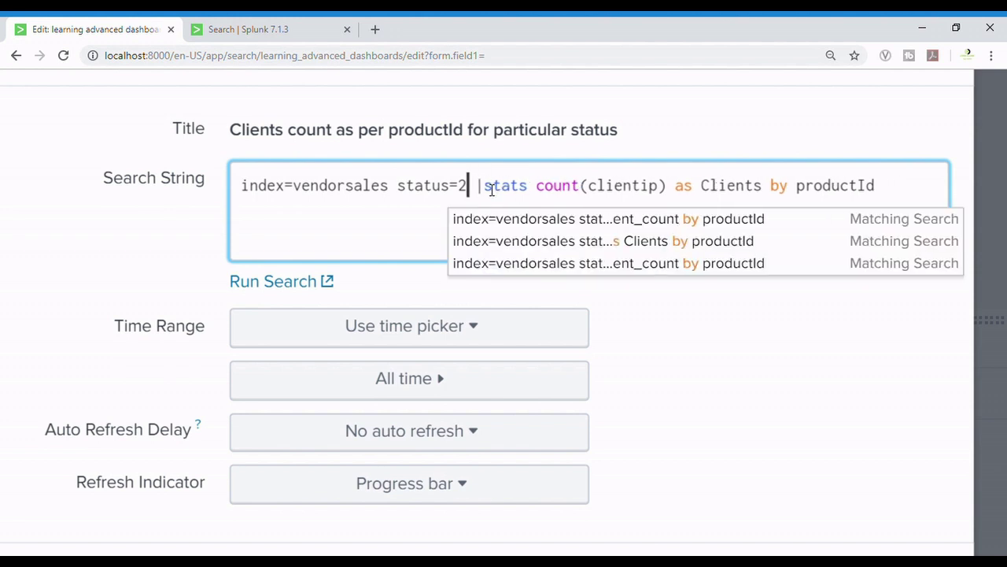
pyautogui.press('BackSpace')
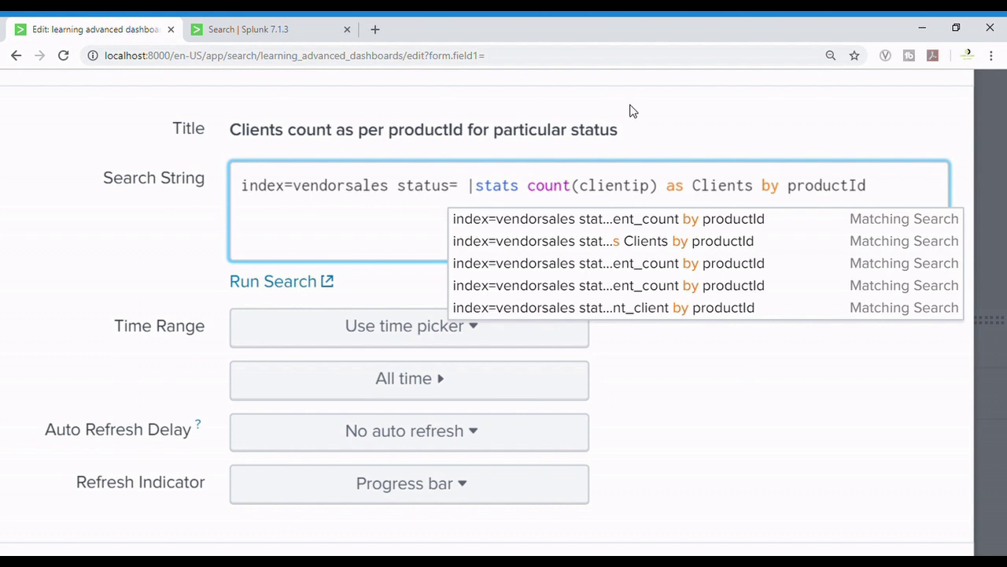
pyautogui.write('$$')
pyautogui.press('Left')
pyautogui.write('status')
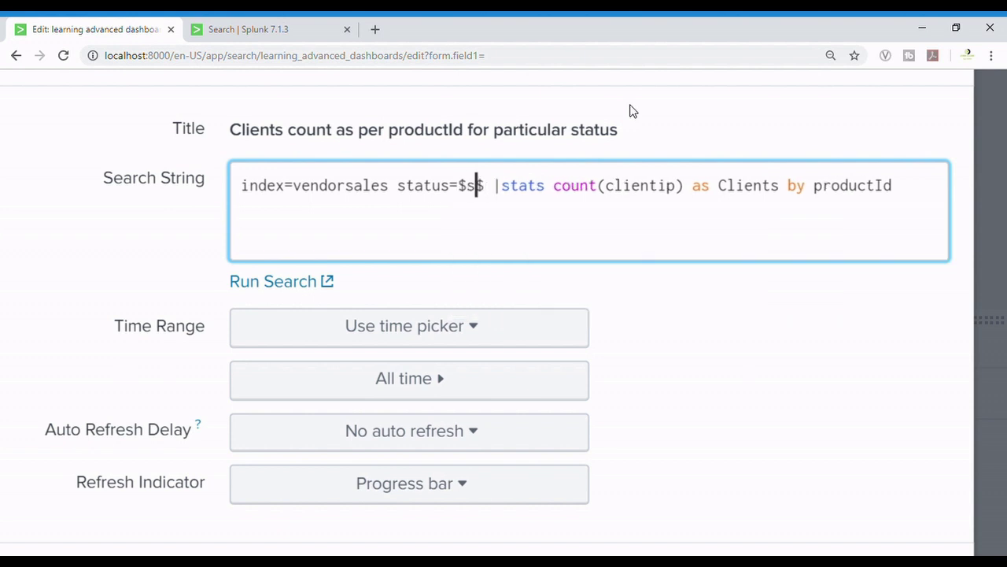
pyautogui.write('_tok')
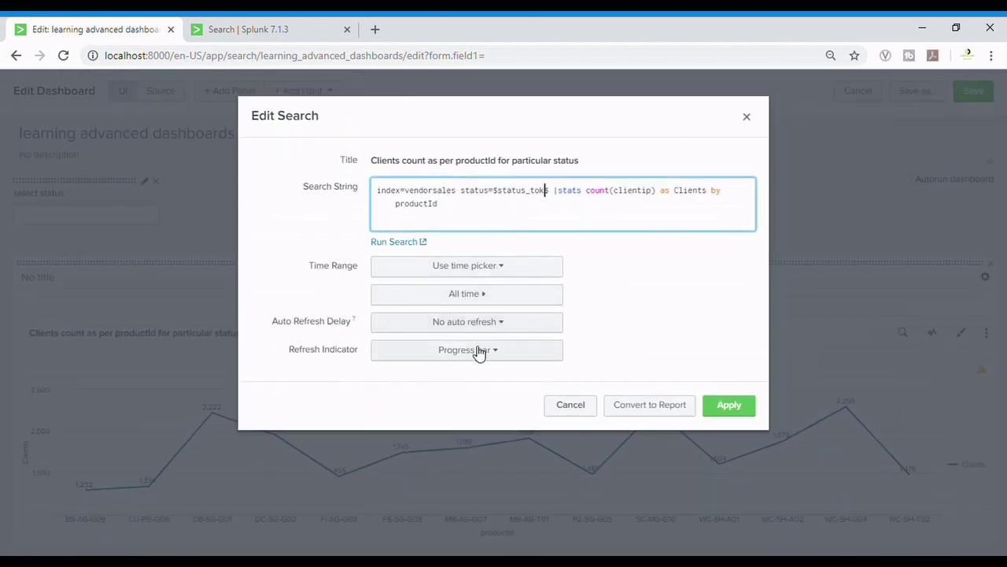
pyautogui.click(729, 406)
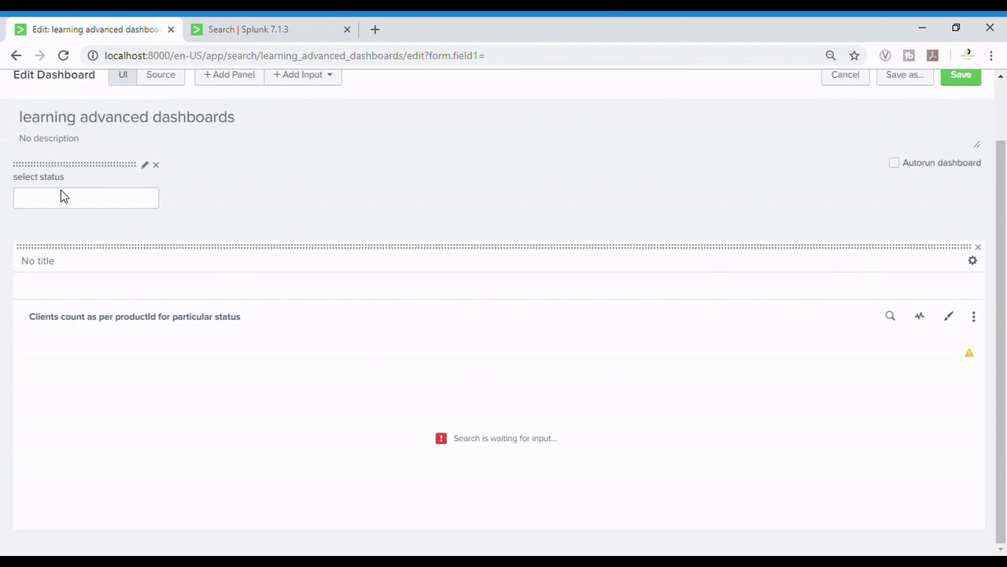
# Enter 200 as the status, enable Autorun dashboard, and toggle Source/UI to reload the chart
pyautogui.click(71, 208)
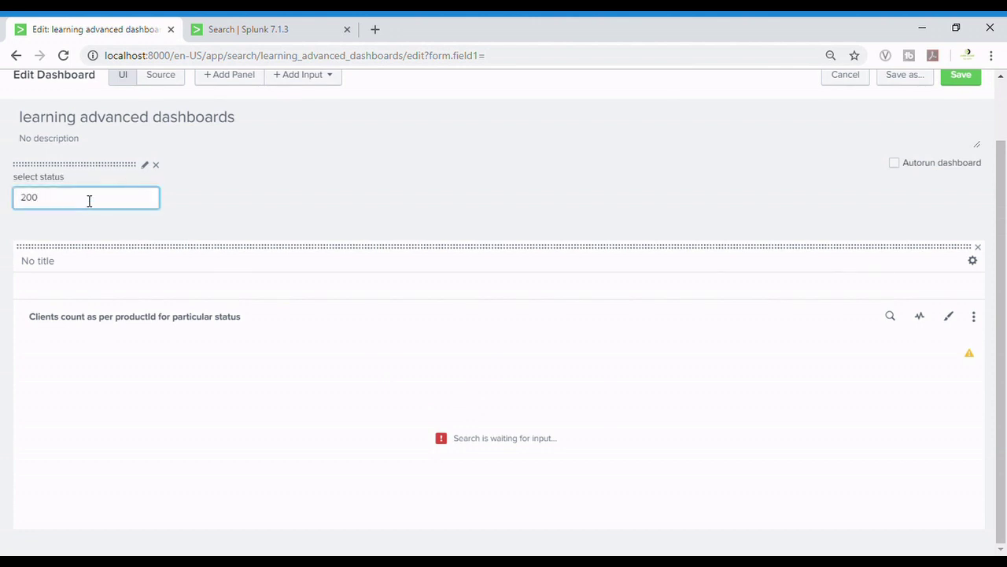
pyautogui.click(893, 164)
pyautogui.scroll(1, 263, 124)
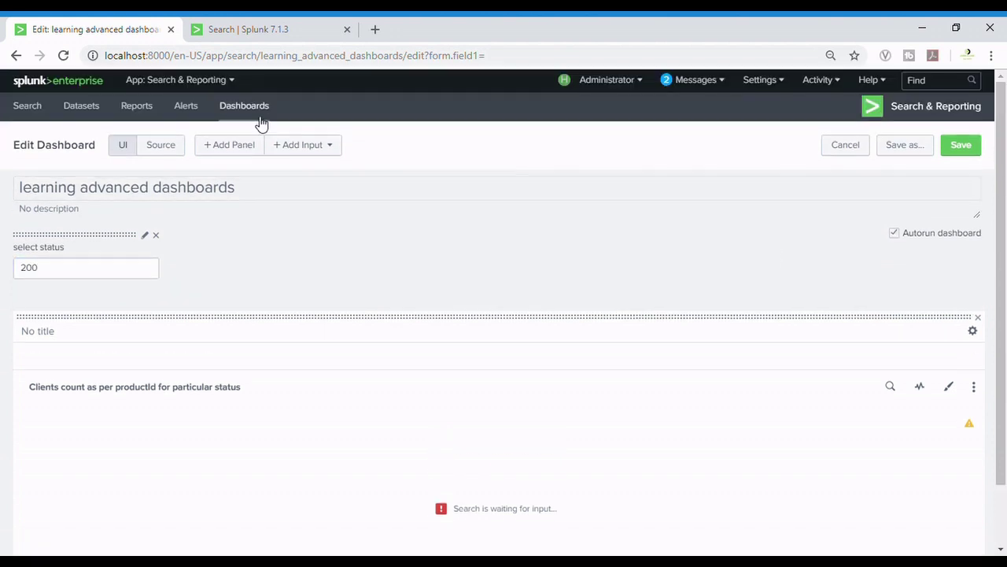
pyautogui.click(164, 148)
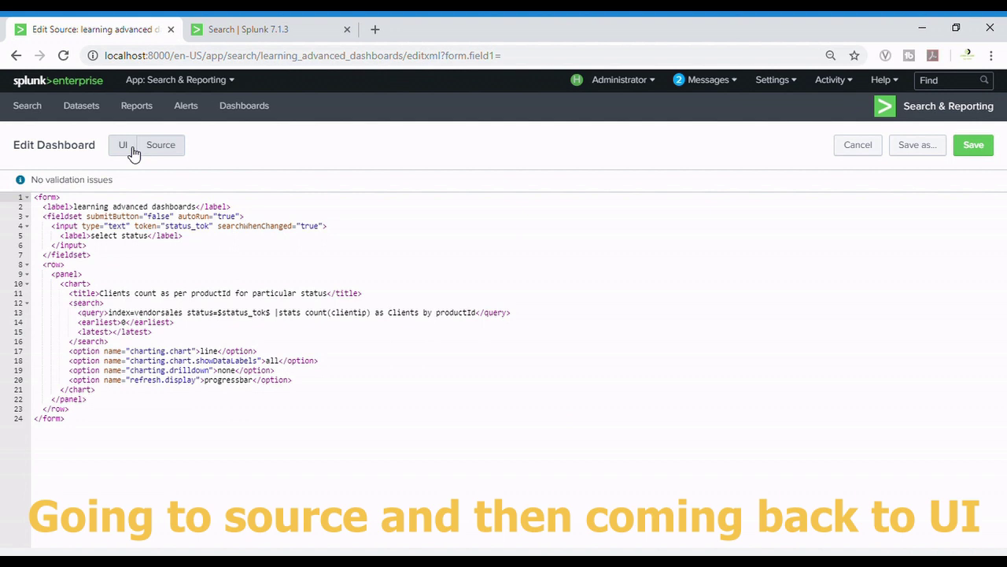
pyautogui.click(126, 147)
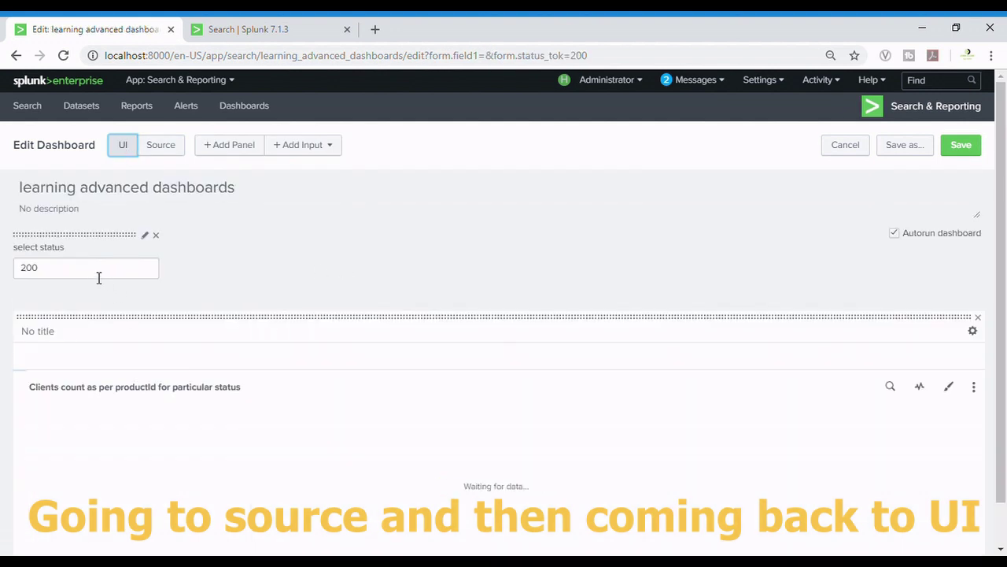
pyautogui.keyDown('ctrl'); pyautogui.scroll(2, 377, 407); pyautogui.keyUp('ctrl')
pyautogui.scroll(-2, 414, 409)
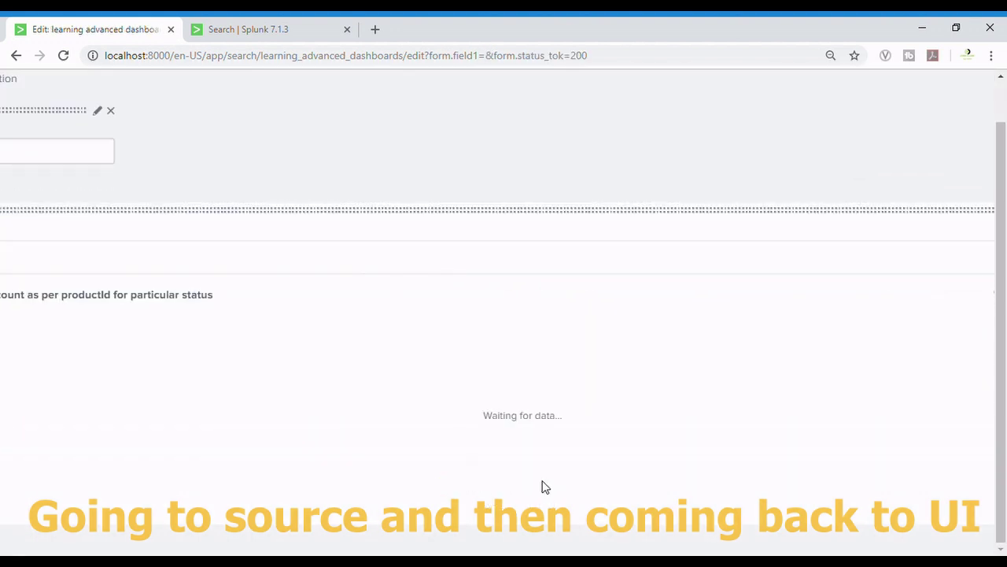
pyautogui.keyDown('ctrl'); pyautogui.scroll(-2, 521, 414); pyautogui.keyUp('ctrl')
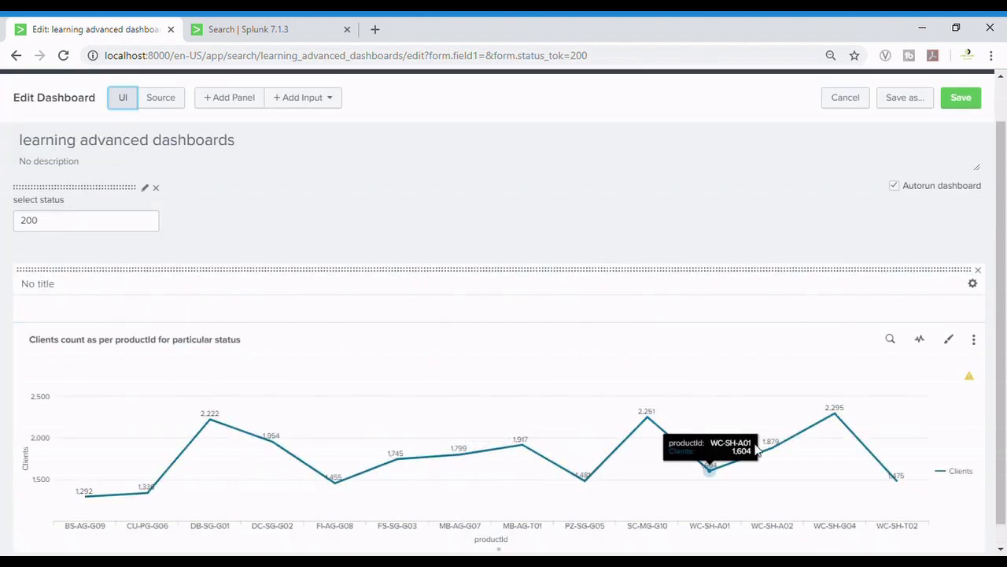
# Set the select status value to 500, then to 503, watching the chart redraw
pyautogui.click(110, 226)
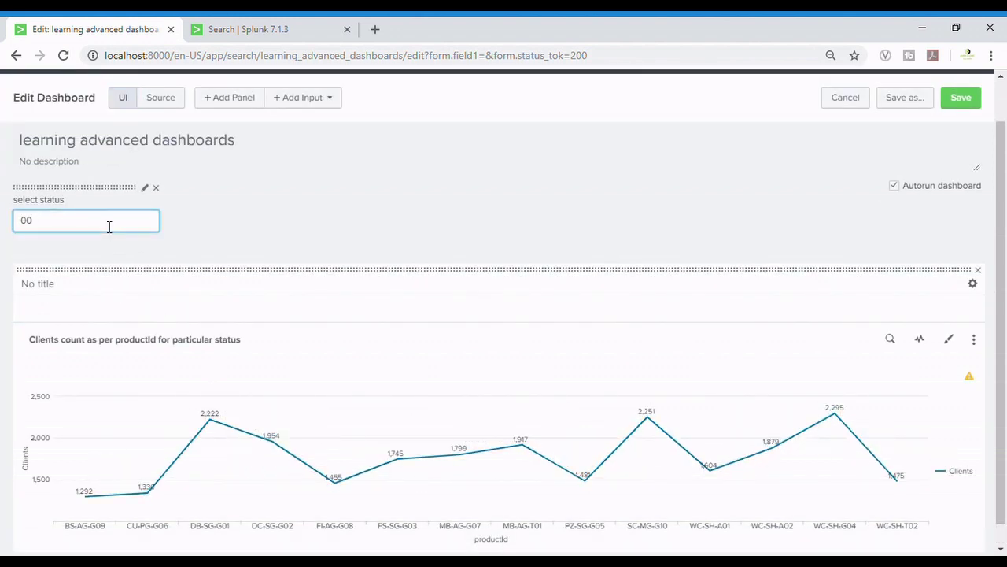
pyautogui.press('Return')
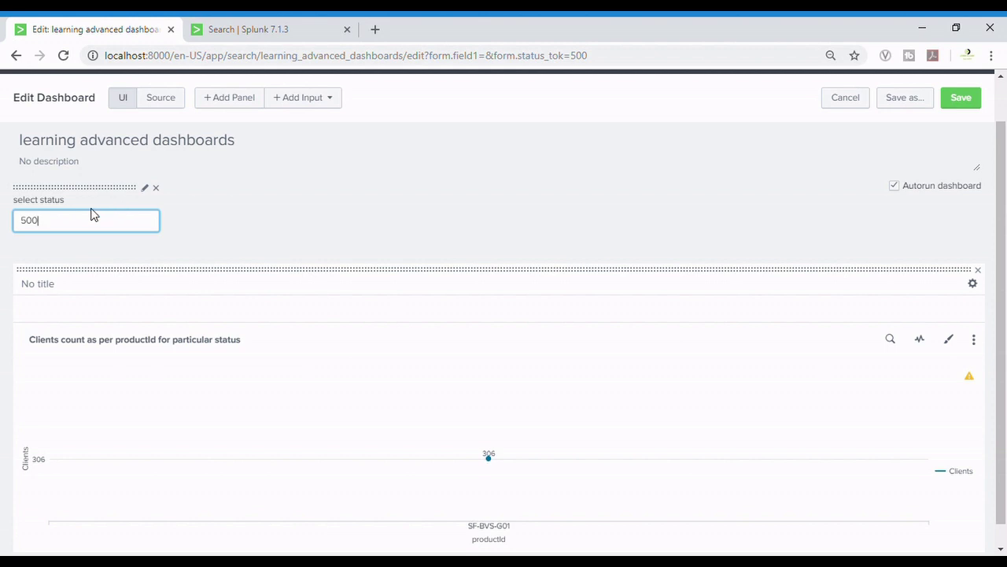
pyautogui.press('BackSpace')
pyautogui.write('3')
pyautogui.press('Return')
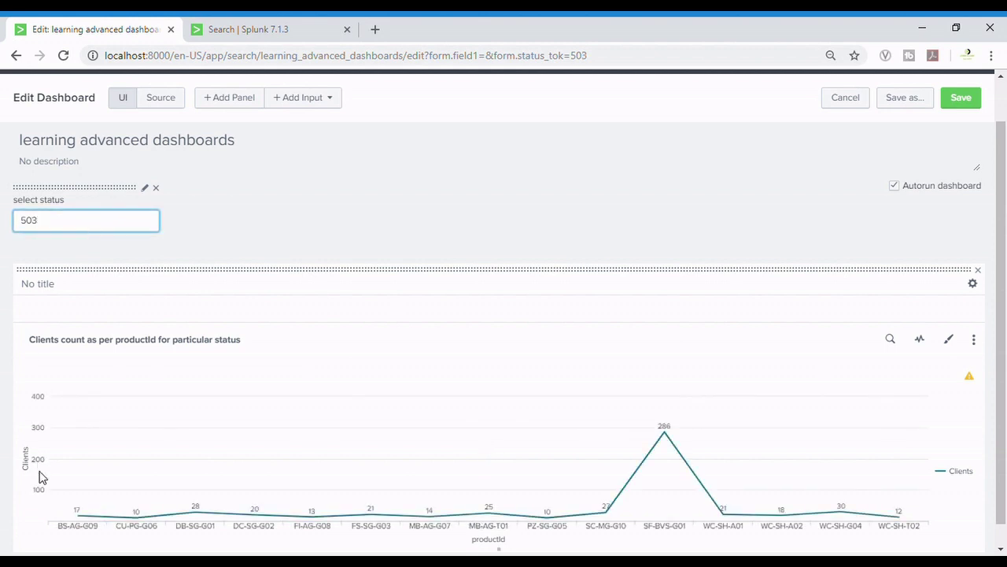
pyautogui.scroll(2, 79, 498)
pyautogui.scroll(-2, 674, 499)
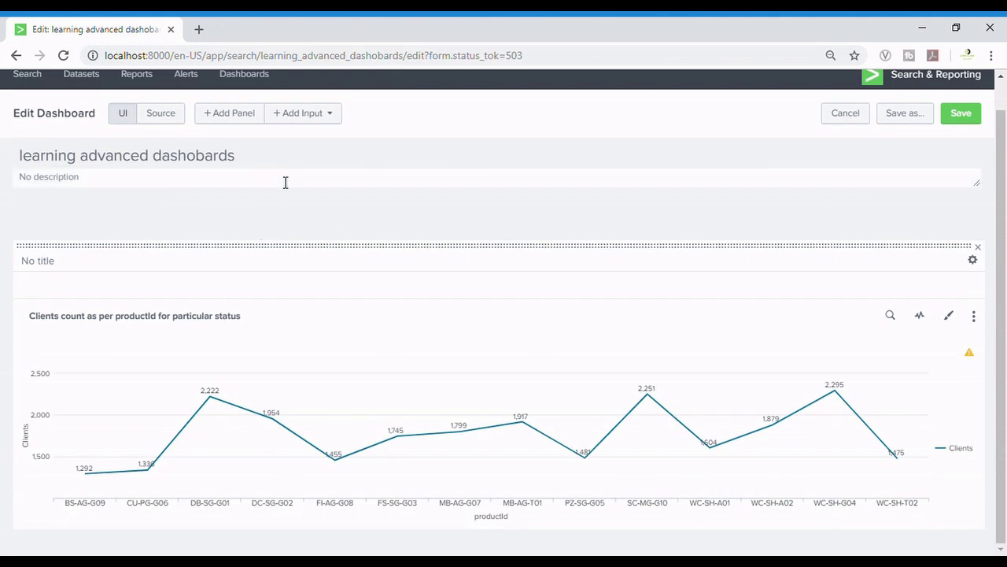
# Add a dropdown input and label it 'select your status'
pyautogui.click(318, 114)
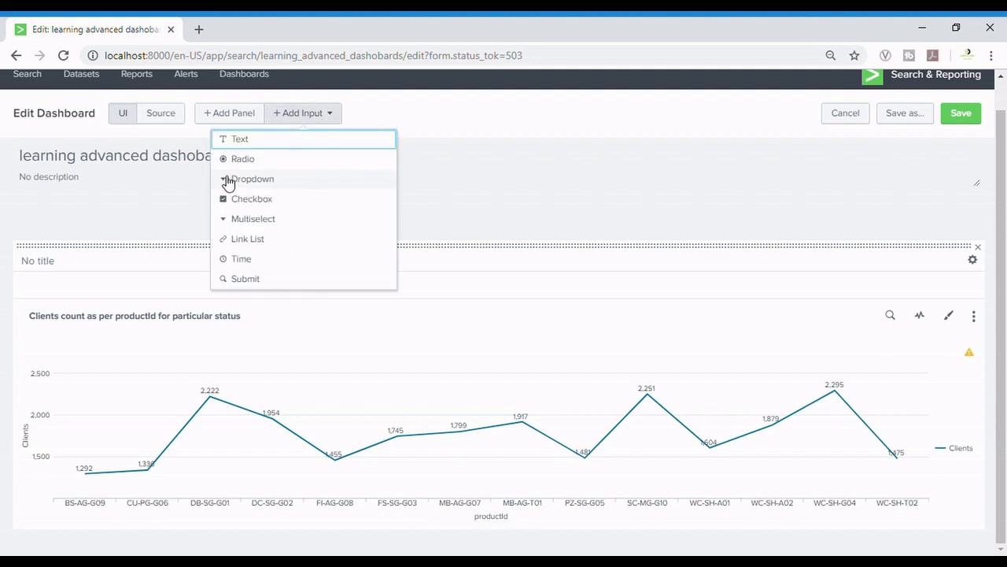
pyautogui.click(288, 180)
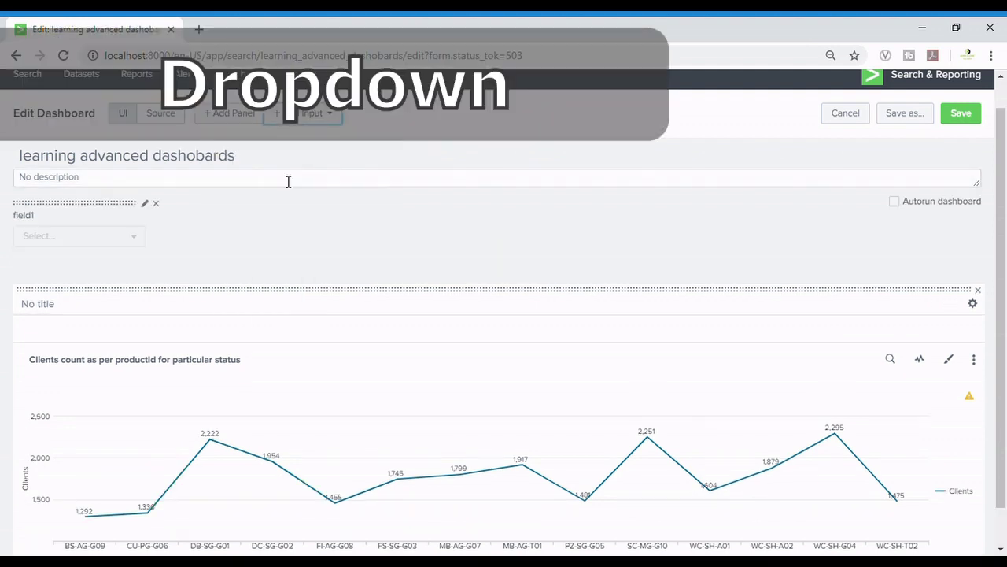
pyautogui.click(146, 208)
pyautogui.scroll(3, 149, 214)
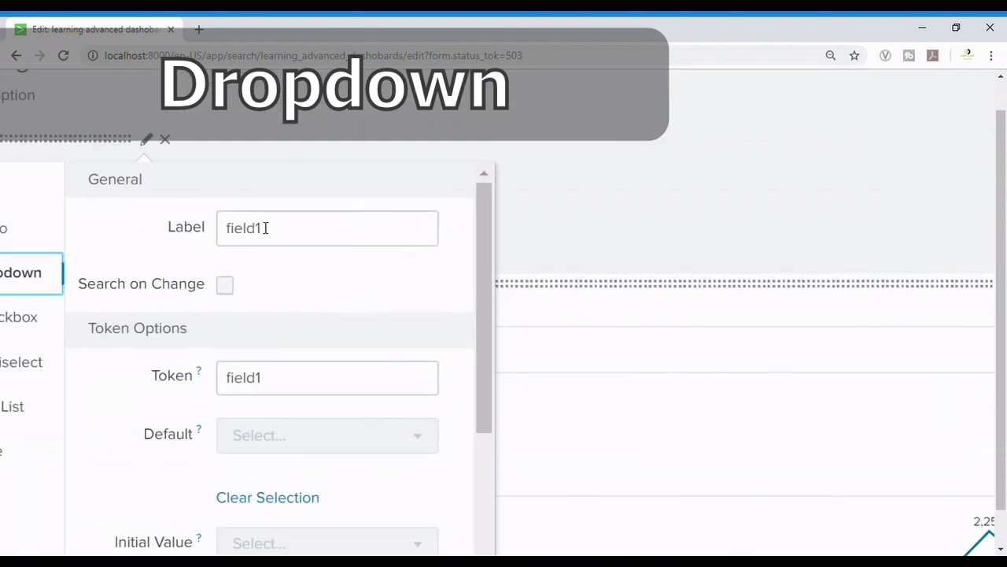
pyautogui.doubleClick(286, 227)
pyautogui.write('select your status')
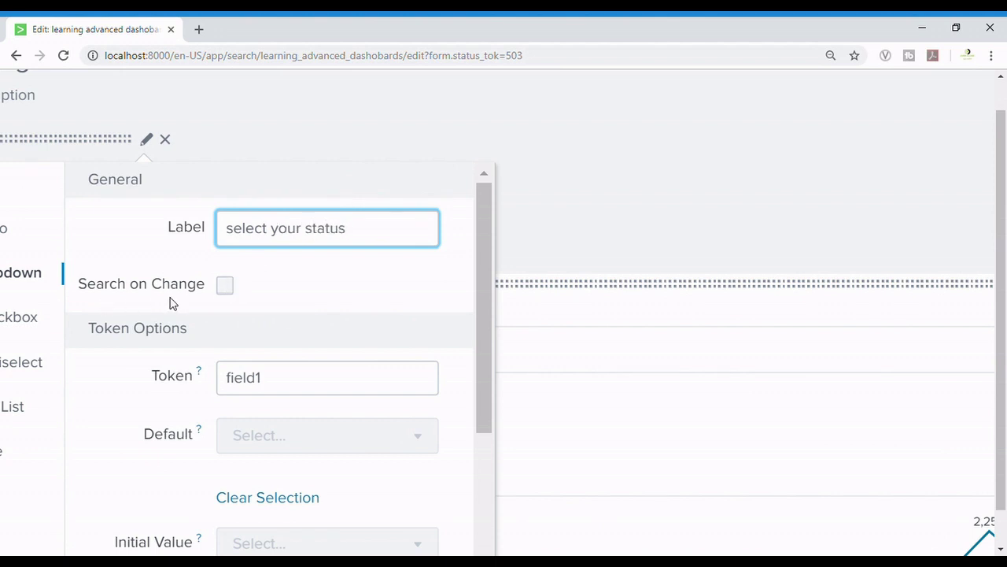
# Enable Search on Change for the dropdown and set its token to status_tok
pyautogui.click(224, 286)
pyautogui.scroll(-1, 224, 289)
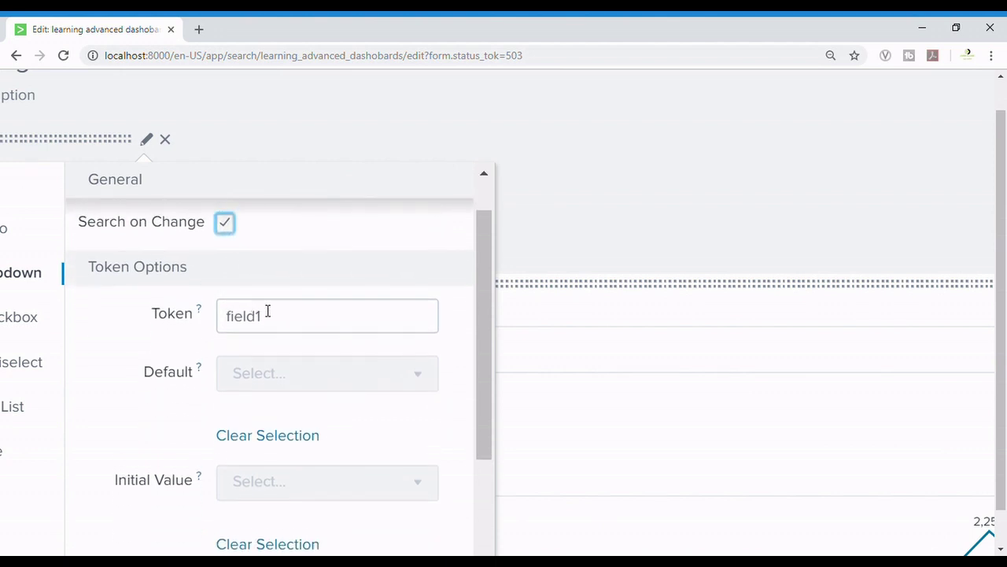
pyautogui.click(286, 327)
pyautogui.doubleClick(286, 327)
pyautogui.write('status_tok')
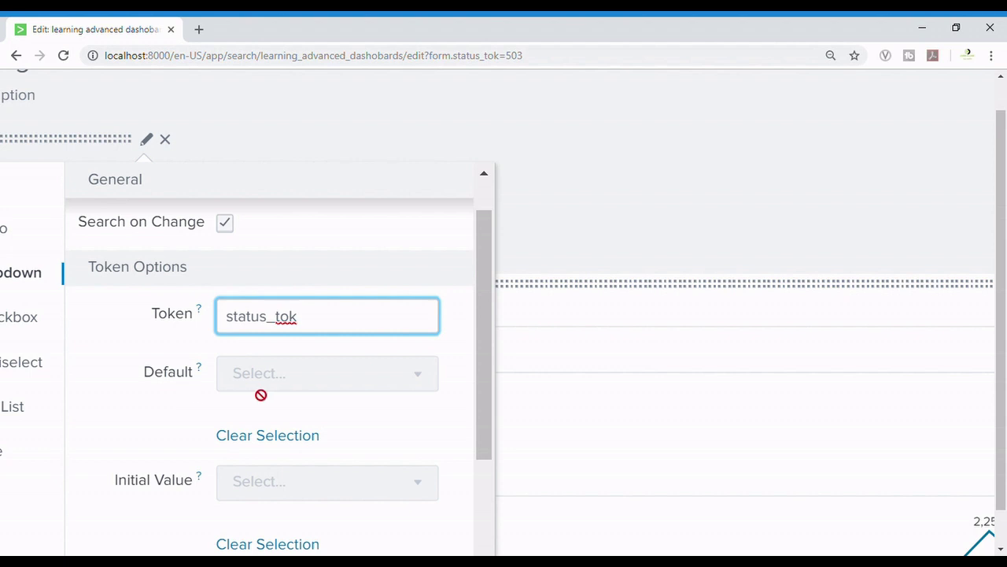
pyautogui.scroll(-1, 292, 381)
# Use index=vendorsales sourcetype=acc* |stats count by status as the dropdown's options search and preview its nine results
pyautogui.scroll(-7, 292, 380)
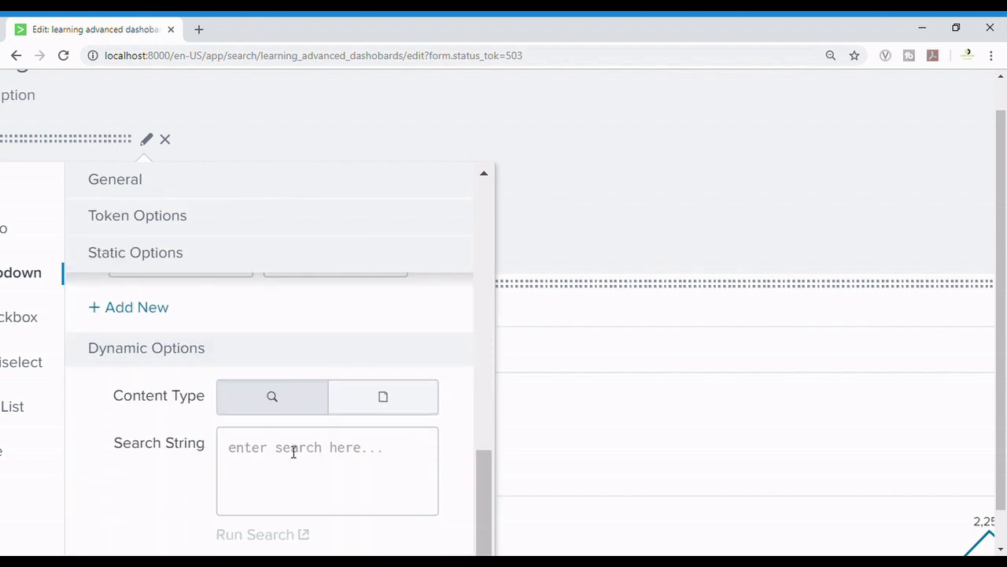
pyautogui.scroll(-1, 293, 452)
pyautogui.click(305, 360)
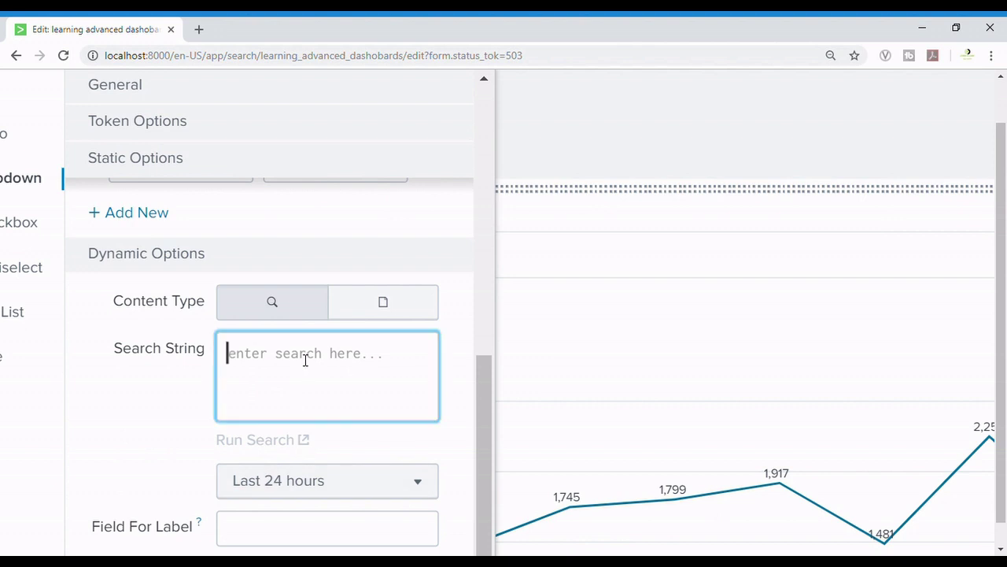
pyautogui.write('index')
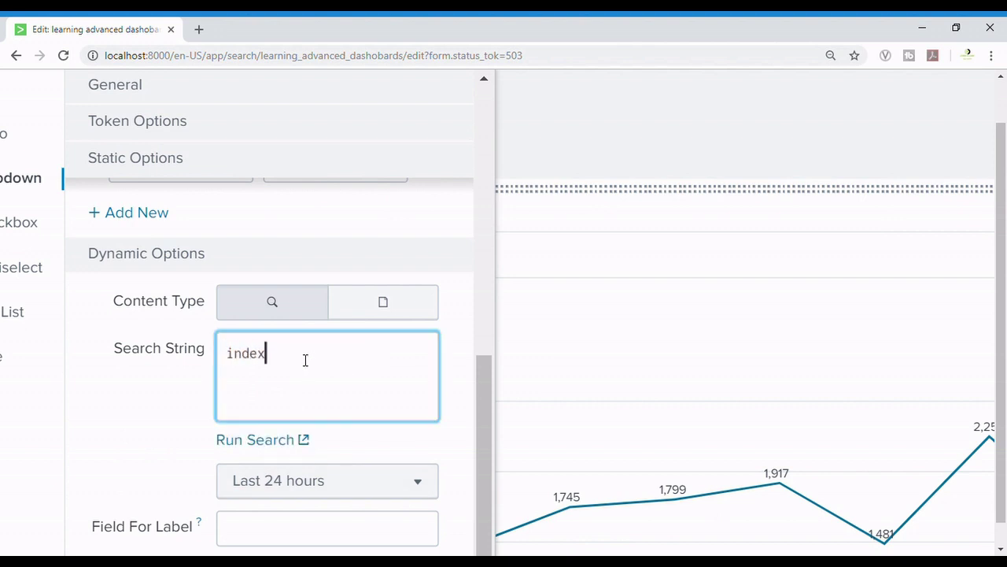
pyautogui.write('=vendorsales sourcetype')
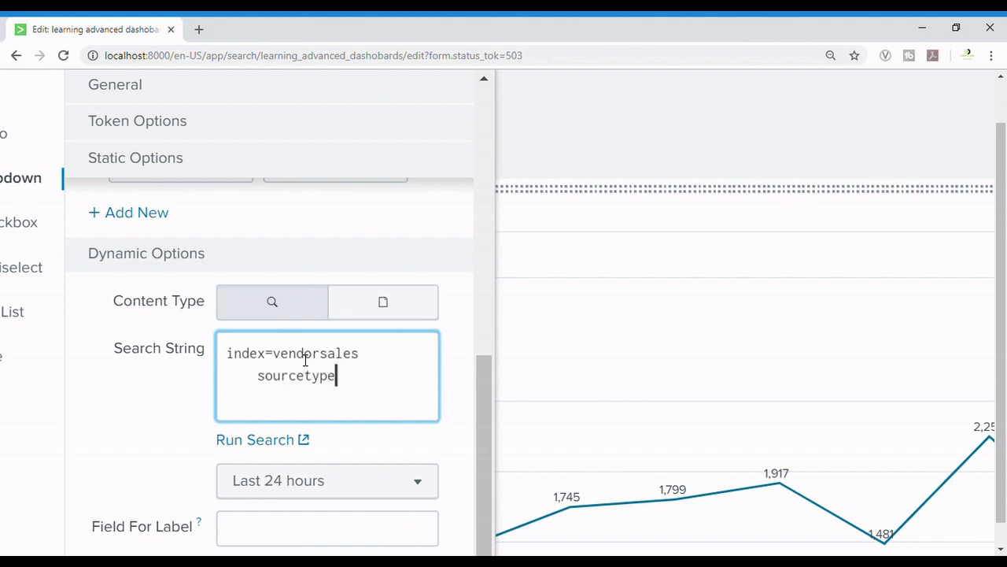
pyautogui.write('=acc* |stat')
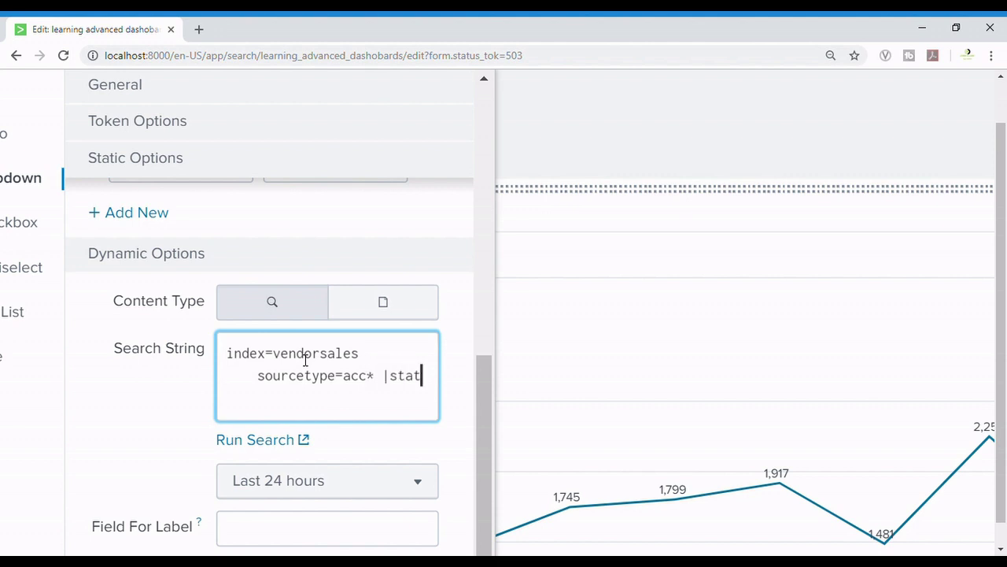
pyautogui.write('uscount by status')
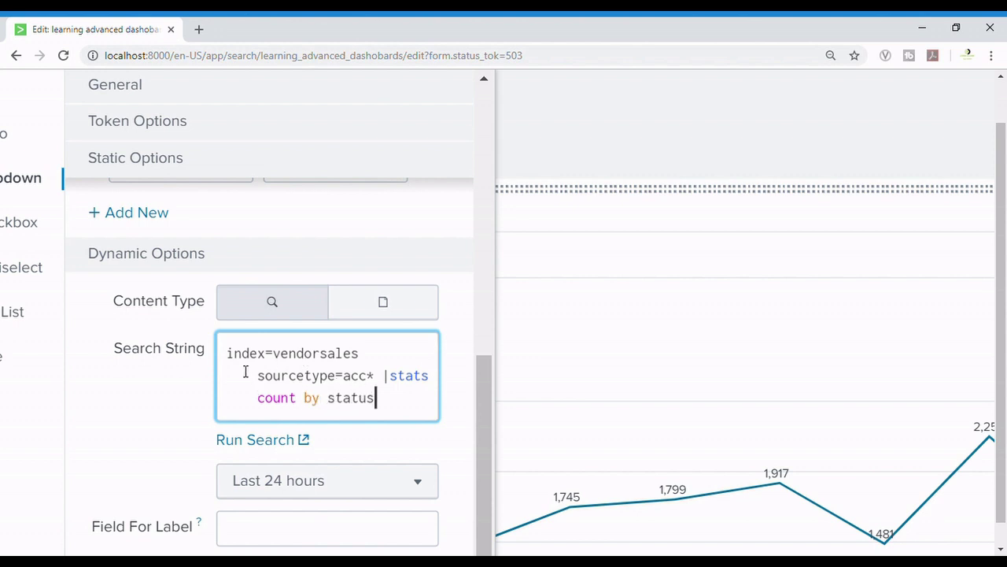
pyautogui.click(299, 439)
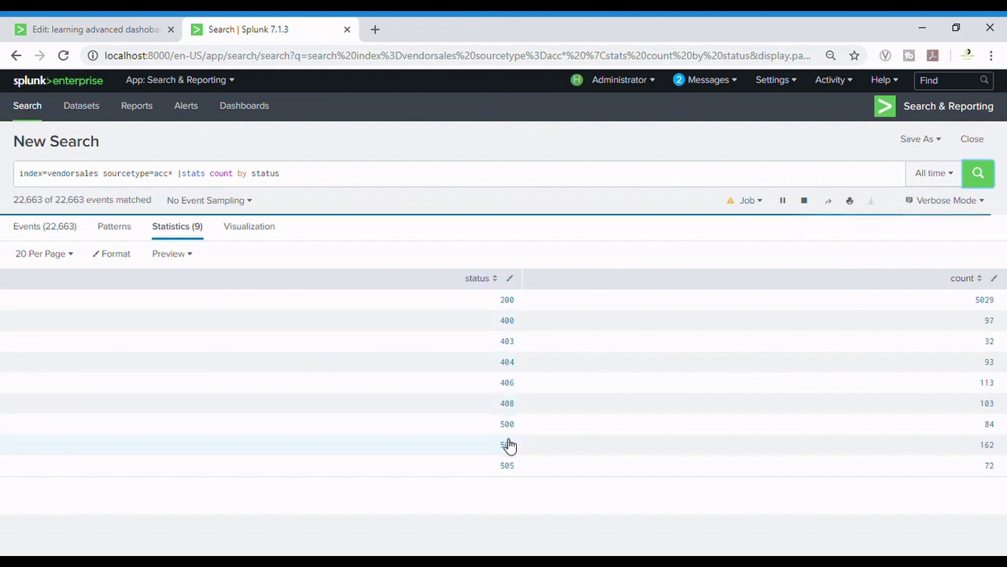
pyautogui.click(140, 25)
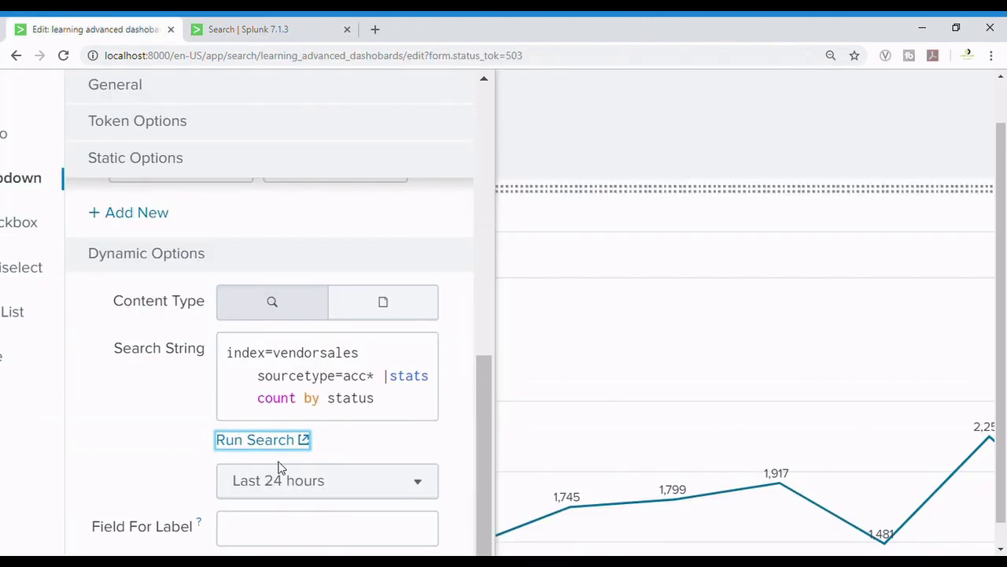
pyautogui.click(315, 482)
# Run the options search over All time with status as both label and value field, and apply
pyautogui.hotkey('ctrl', '-')
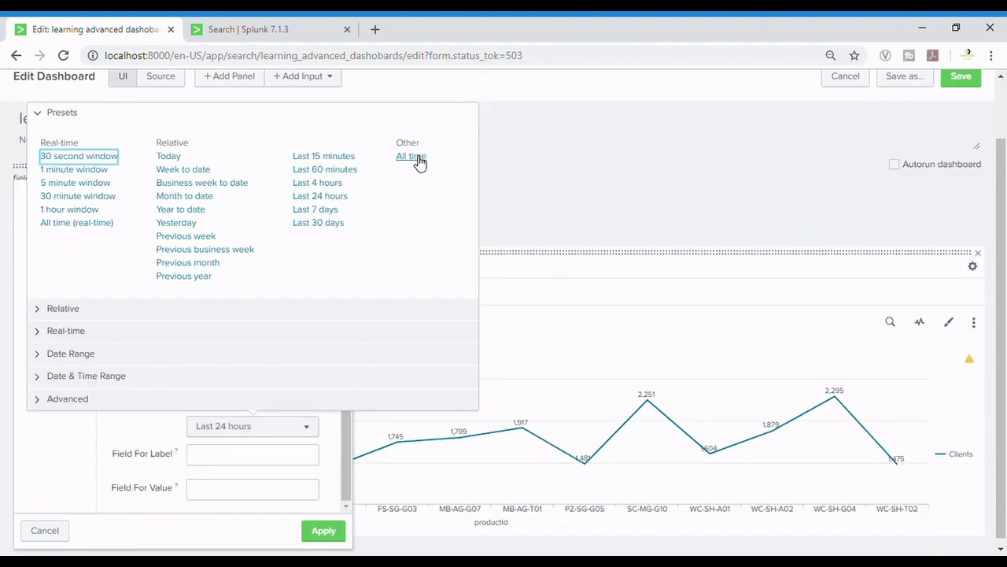
pyautogui.click(417, 156)
pyautogui.hotkey('ctrl', '+')
pyautogui.hotkey('ctrl', '+')
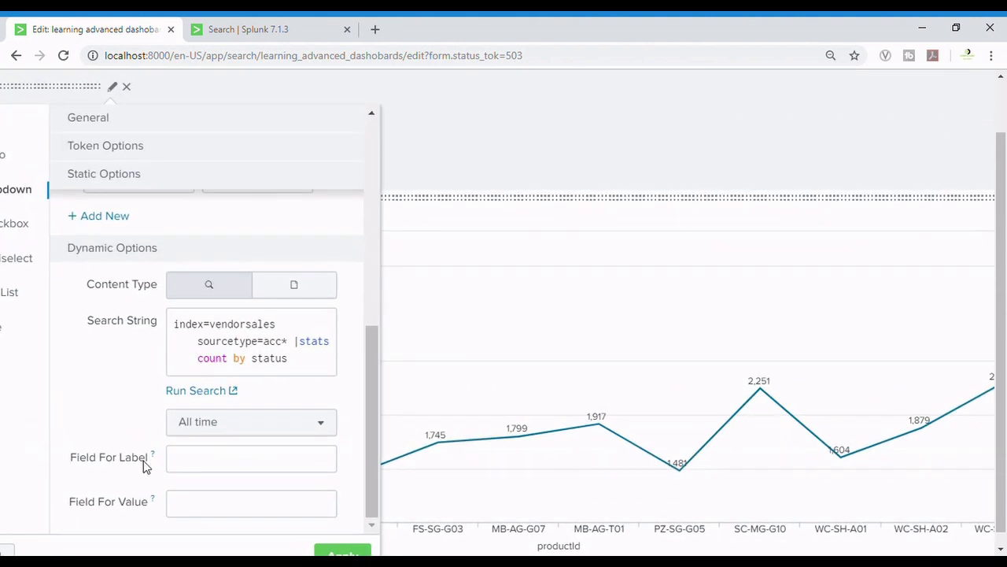
pyautogui.moveTo(153, 461)
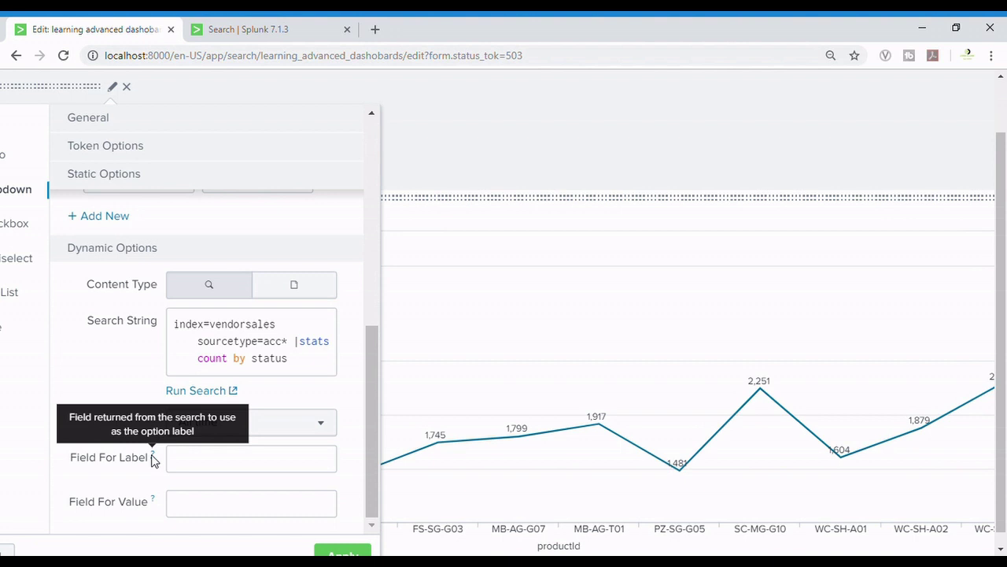
pyautogui.click(194, 464)
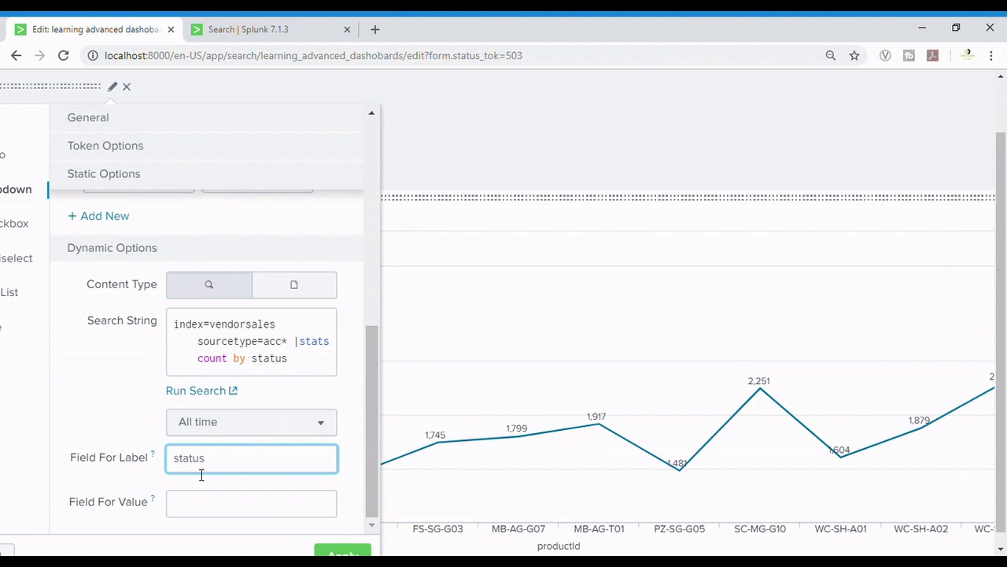
pyautogui.click(202, 515)
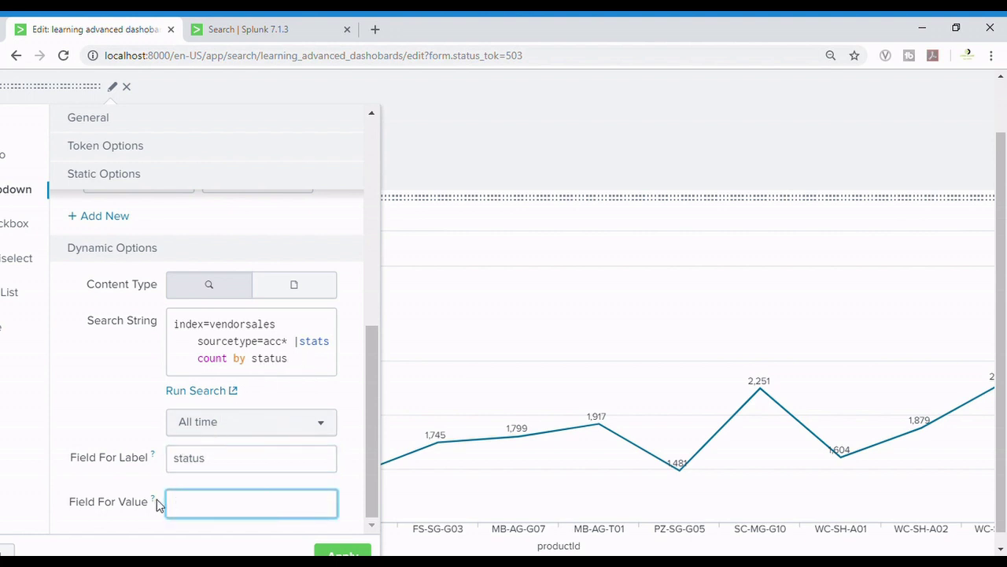
pyautogui.moveTo(154, 503)
pyautogui.hotkey('ctrl', '-')
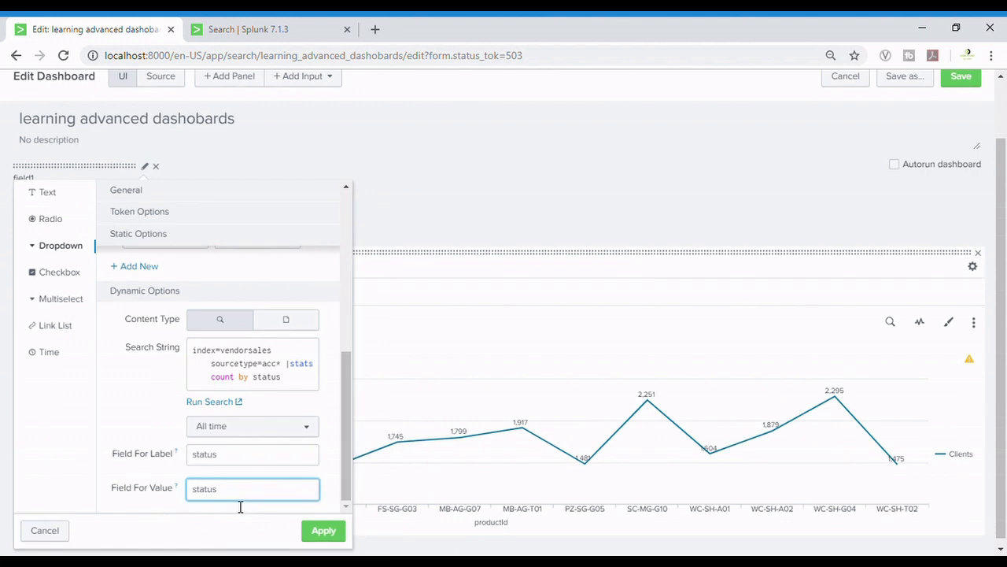
pyautogui.click(324, 533)
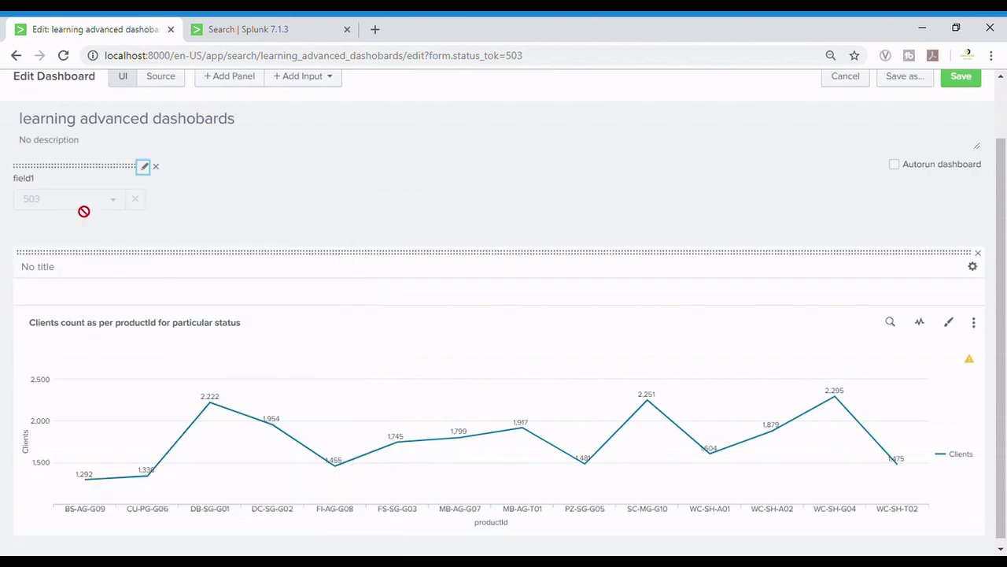
pyautogui.hotkey('ctrl', '+')
pyautogui.hotkey('ctrl', '+')
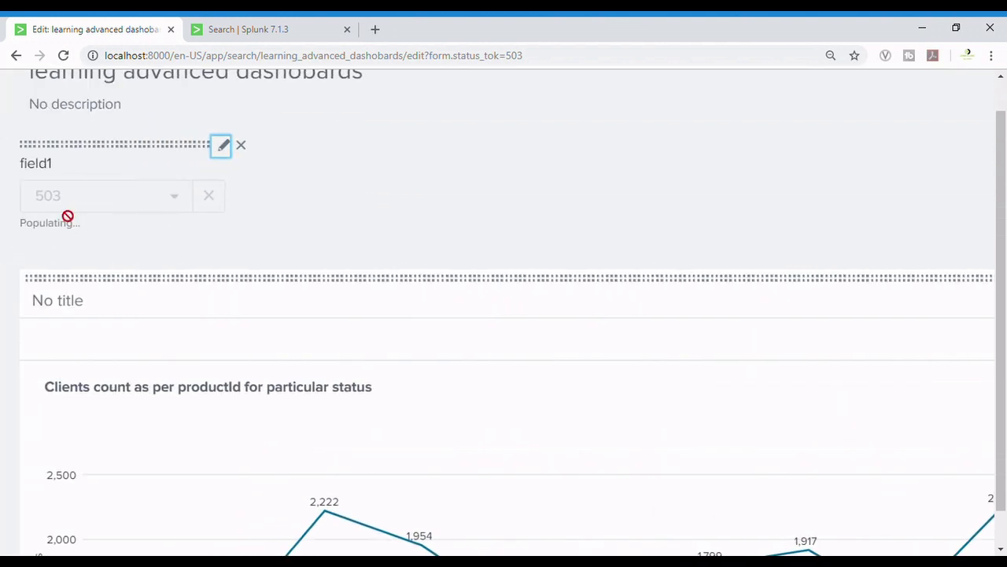
# Check the dropdown's status codes 200 through 505, keep 503, and reopen its settings
pyautogui.click(178, 200)
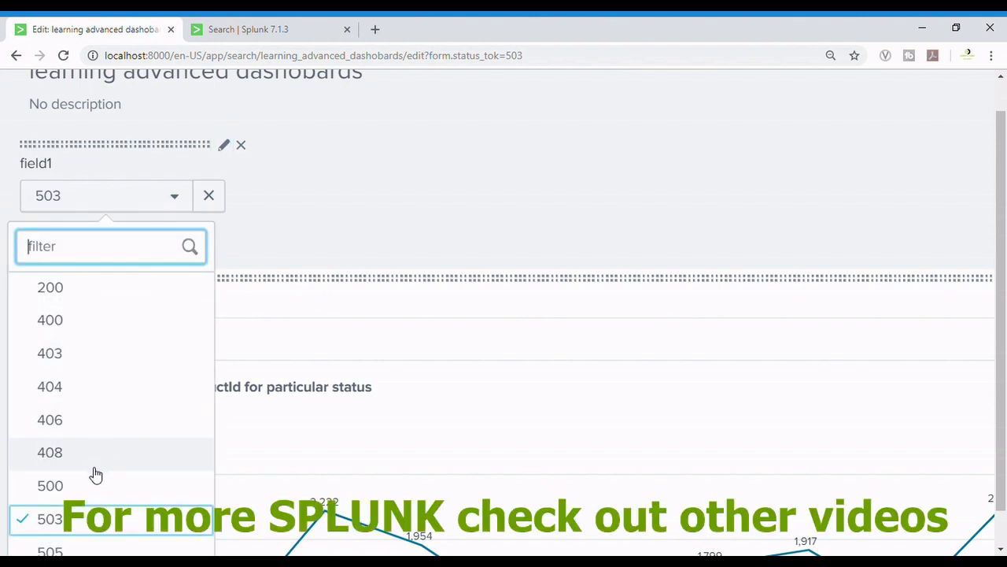
pyautogui.click(290, 211)
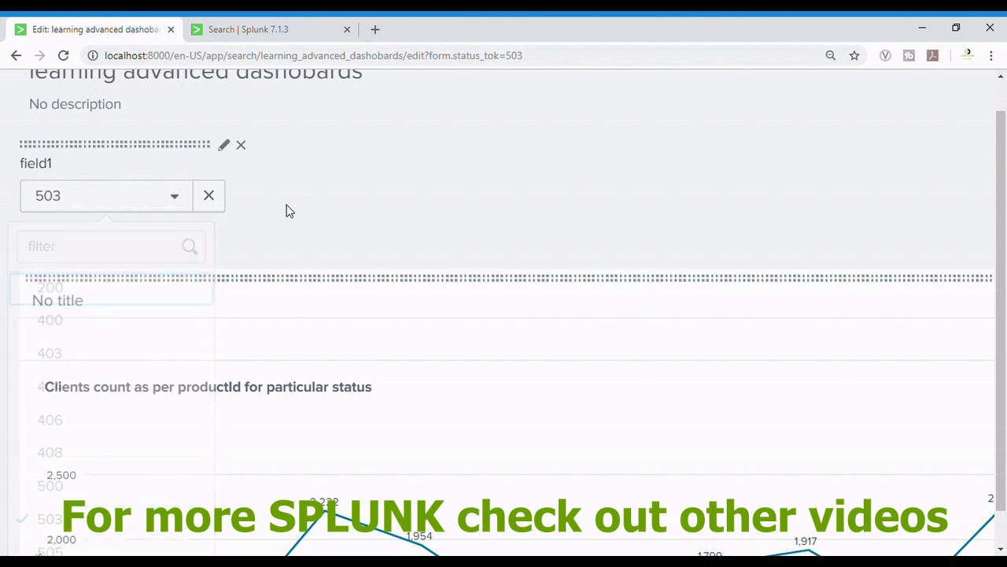
pyautogui.click(224, 145)
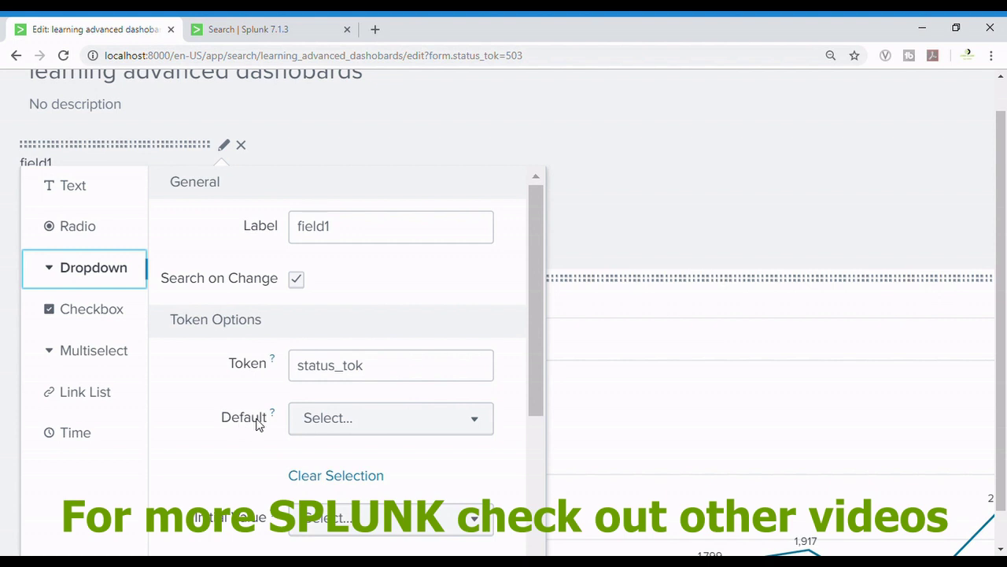
# Set the field1 dropdown's default value to status 503
pyautogui.click(421, 427)
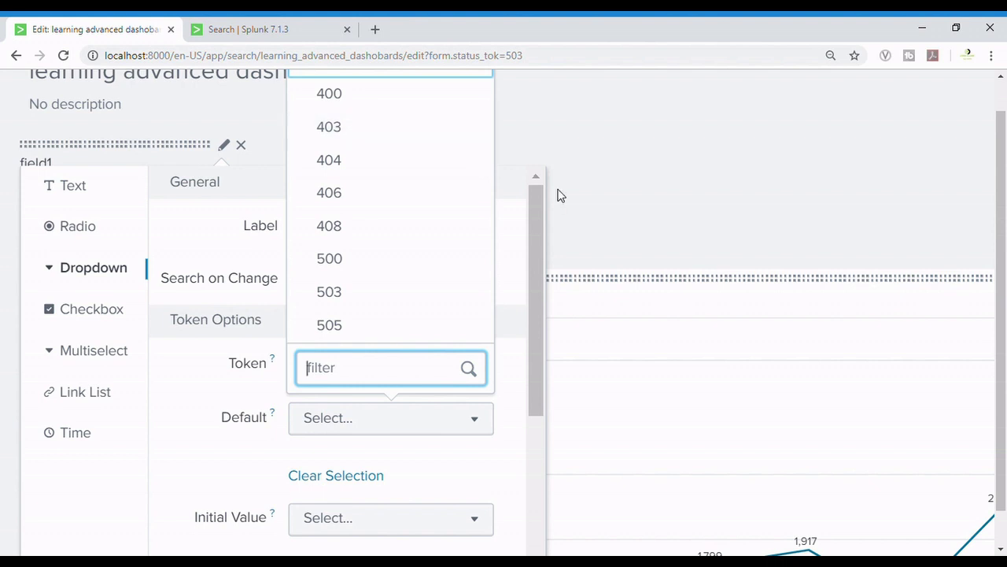
pyautogui.hotkey('ctrl', '-')
pyautogui.hotkey('ctrl', '-')
pyautogui.hotkey('ctrl', '-')
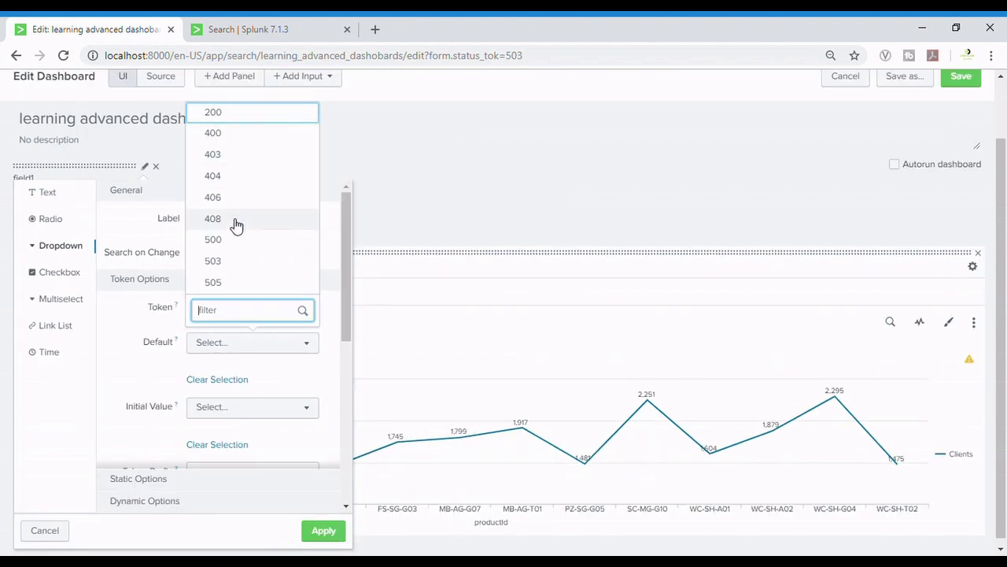
pyautogui.click(229, 260)
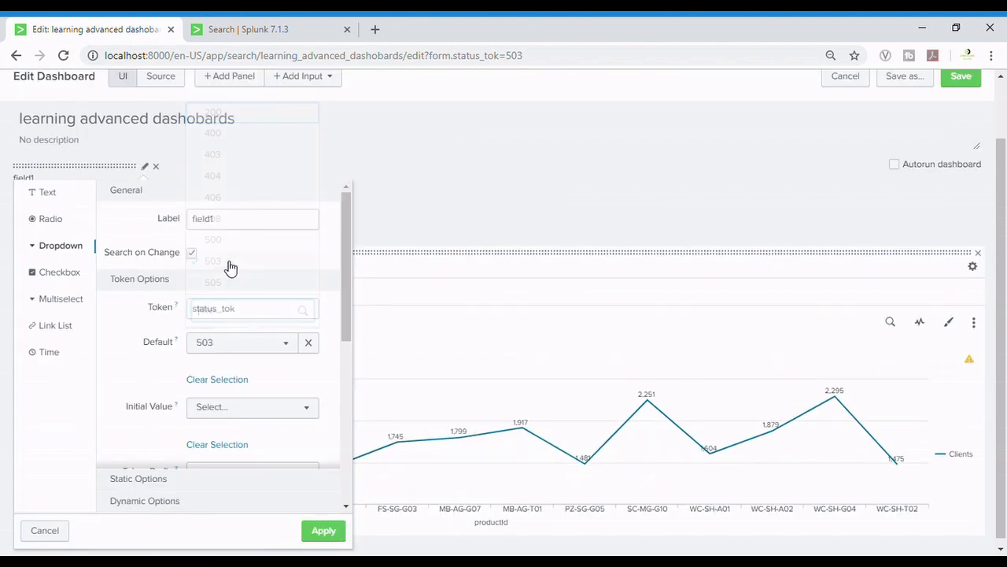
pyautogui.click(324, 531)
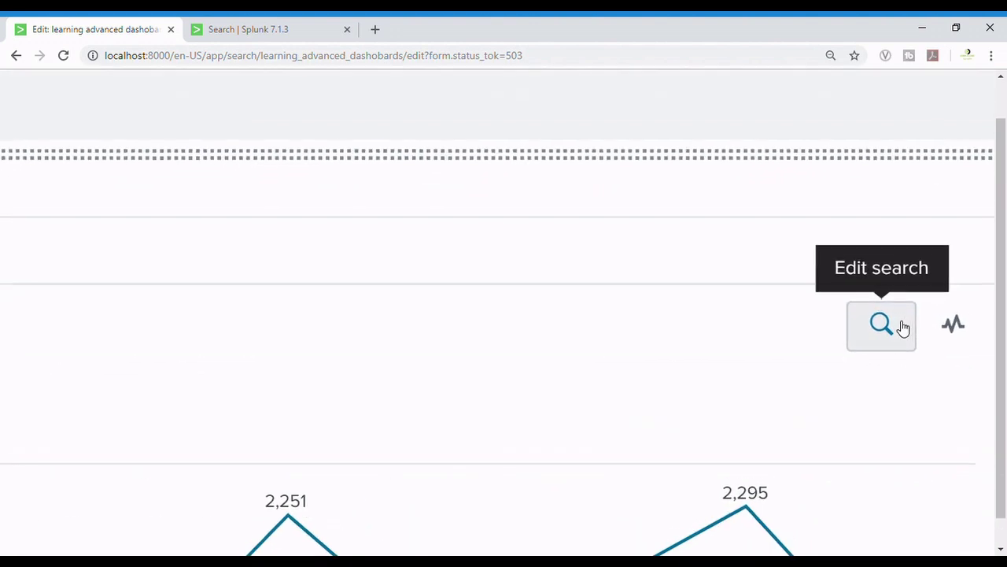
# Replace the hard-coded 200 in the chart's search with $status_tok$ and apply it
pyautogui.click(895, 323)
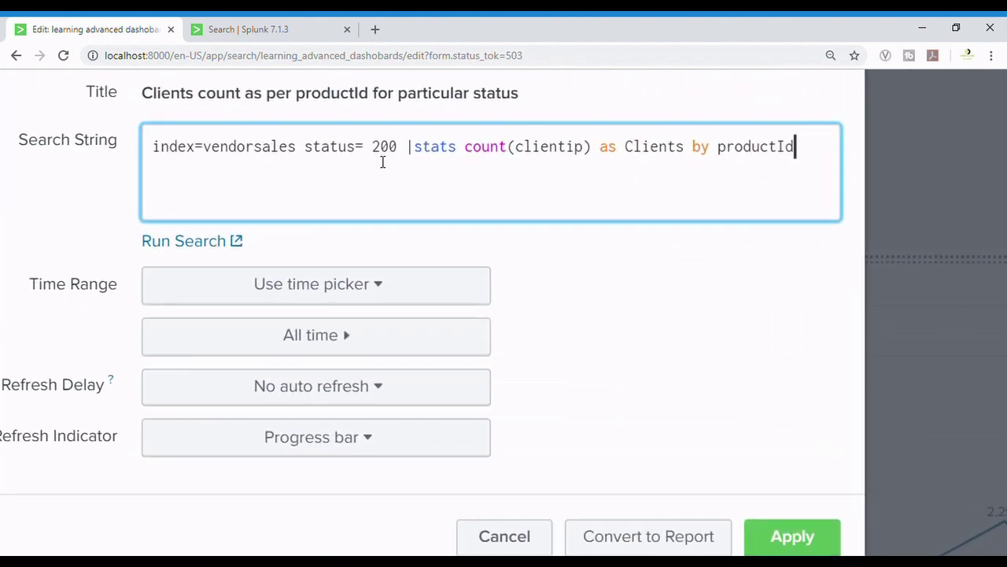
pyautogui.click(394, 152)
pyautogui.press('BackSpace')
pyautogui.press('BackSpace')
pyautogui.press('BackSpace')
pyautogui.write('$status')
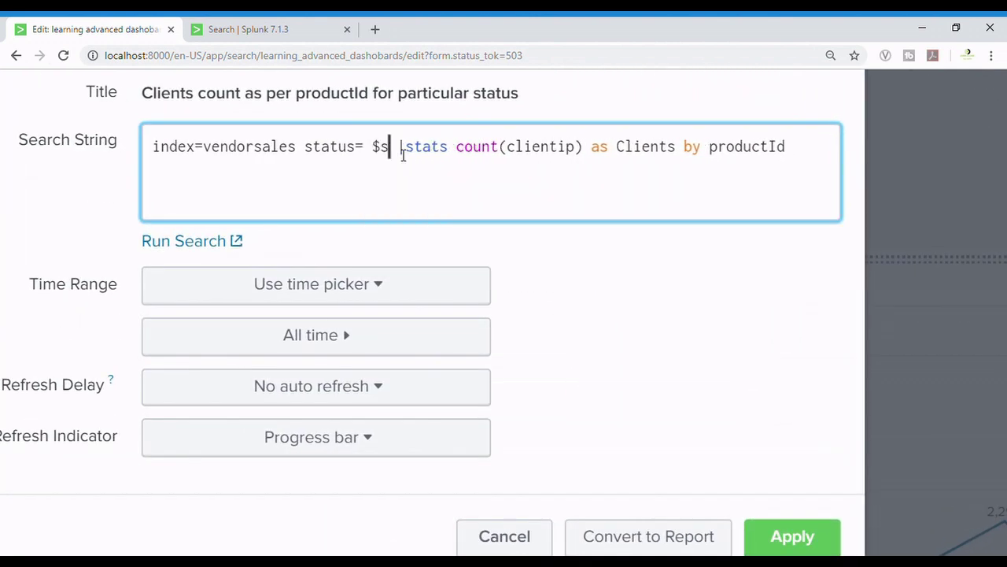
pyautogui.write('_tok')
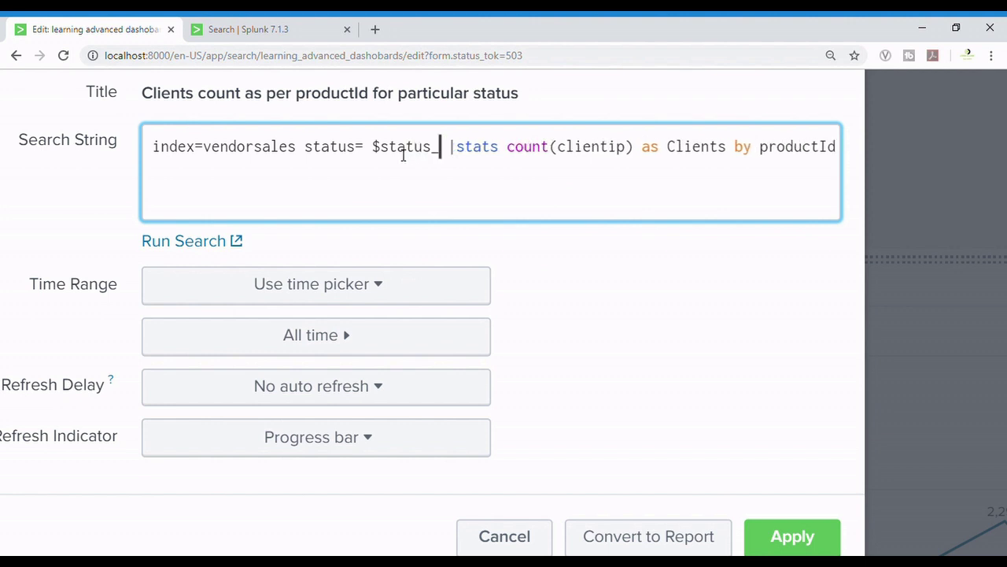
pyautogui.write('$')
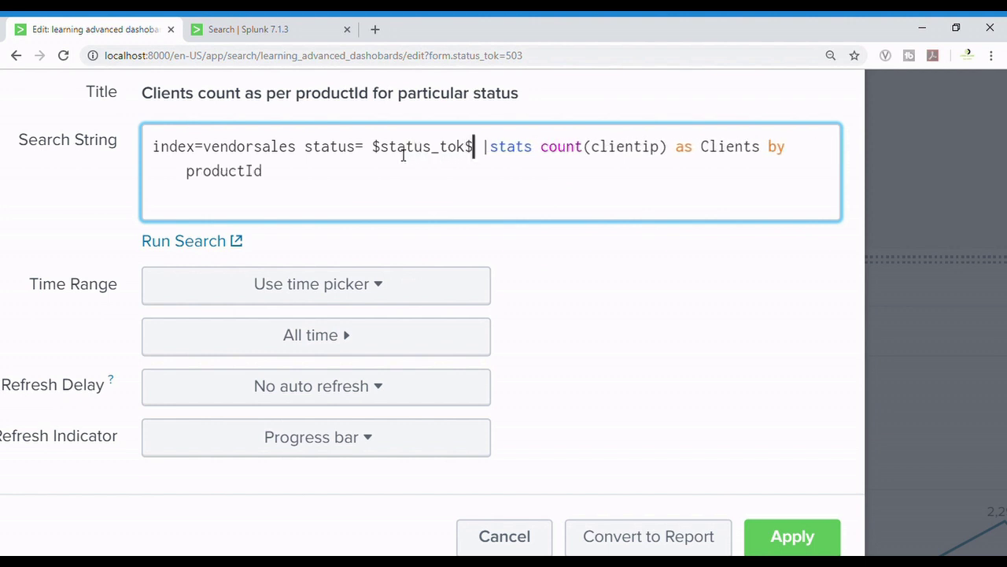
pyautogui.click(793, 536)
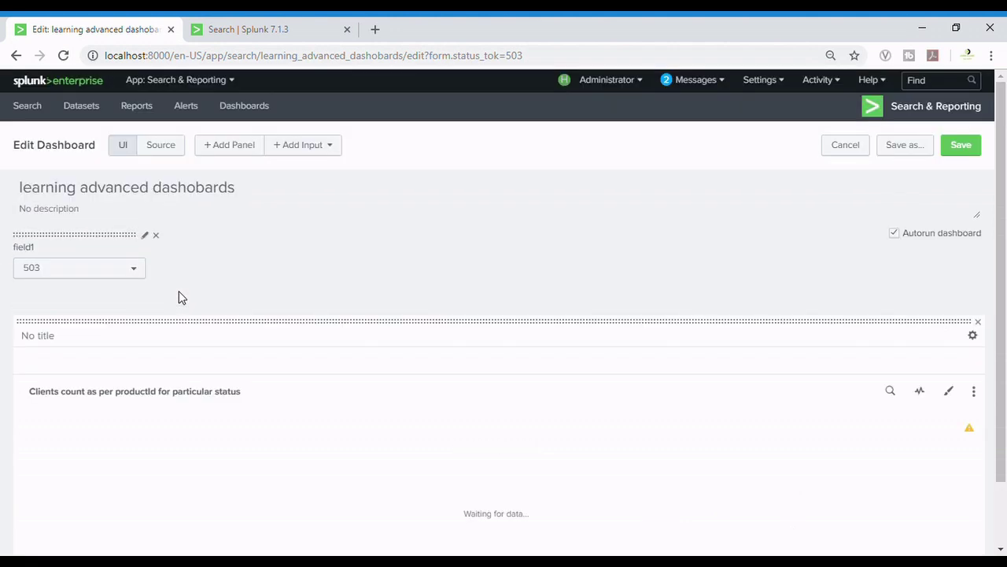
# Check the XML source, then pick status 200 in the field1 dropdown to refilter the chart
pyautogui.click(168, 150)
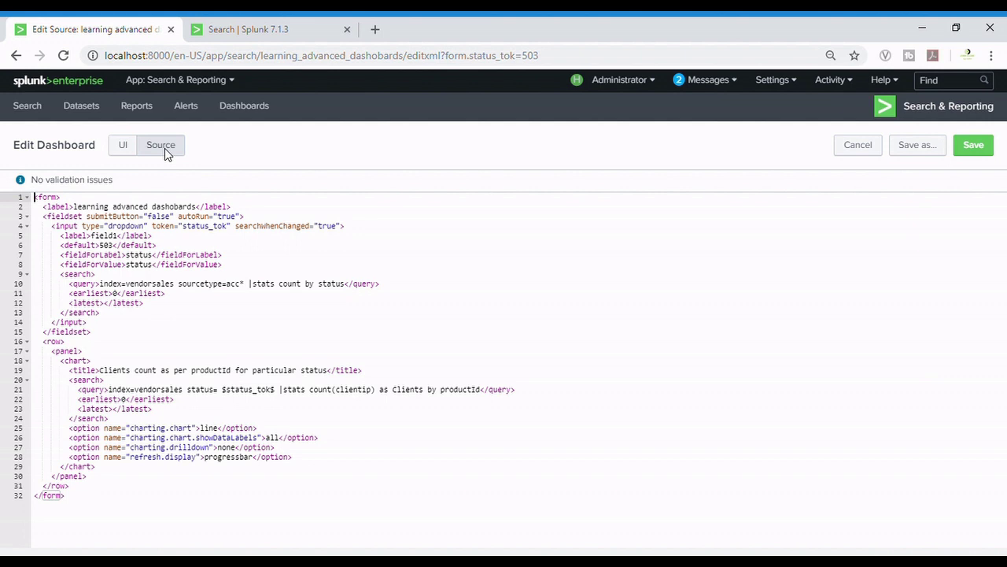
pyautogui.click(121, 149)
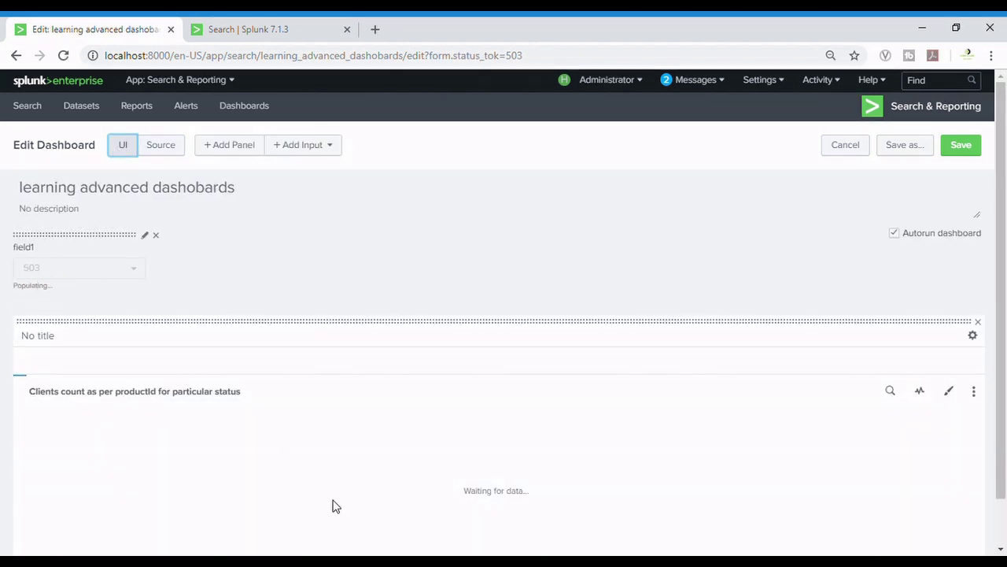
pyautogui.scroll(-2, 333, 506)
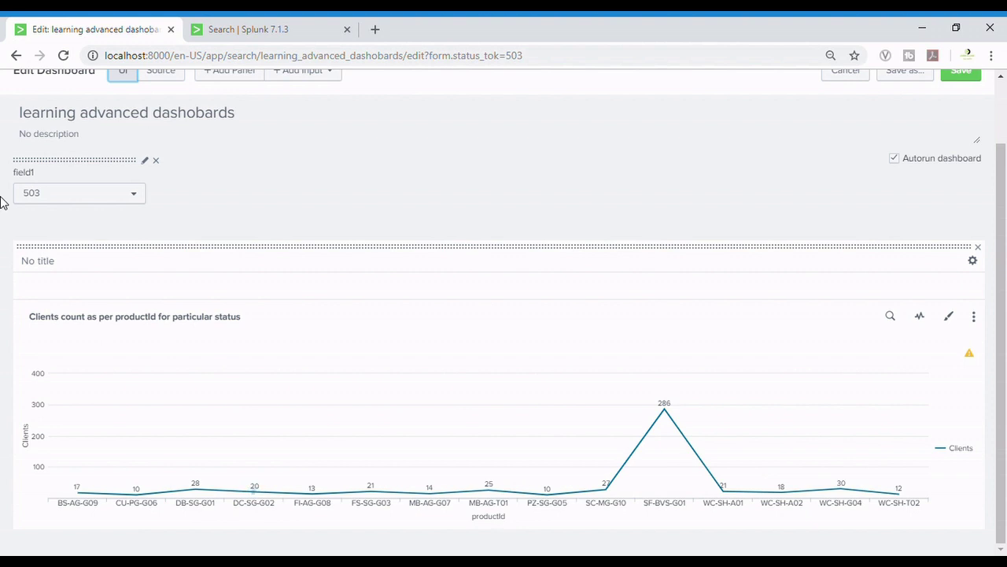
pyautogui.click(89, 196)
pyautogui.click(71, 254)
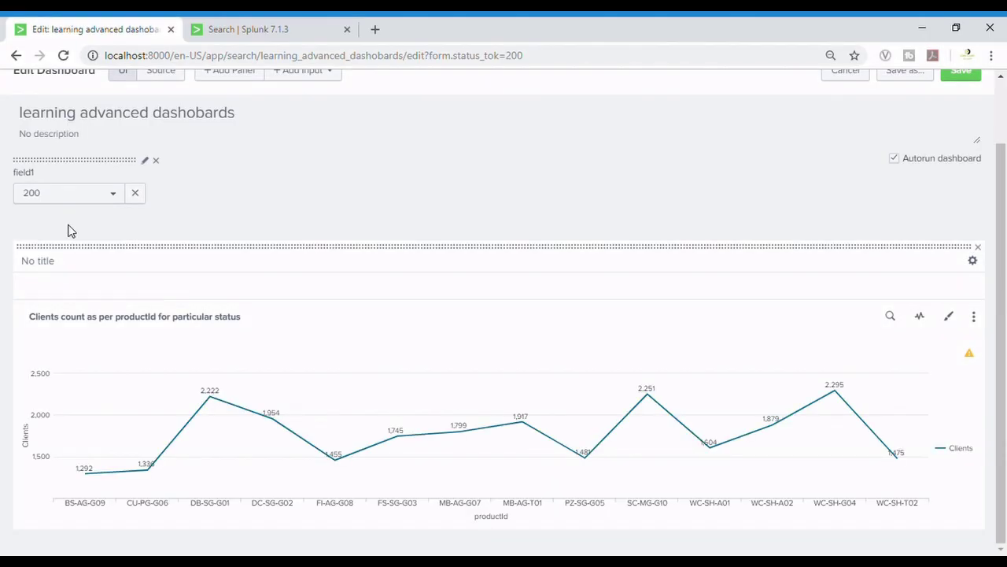
pyautogui.click(105, 196)
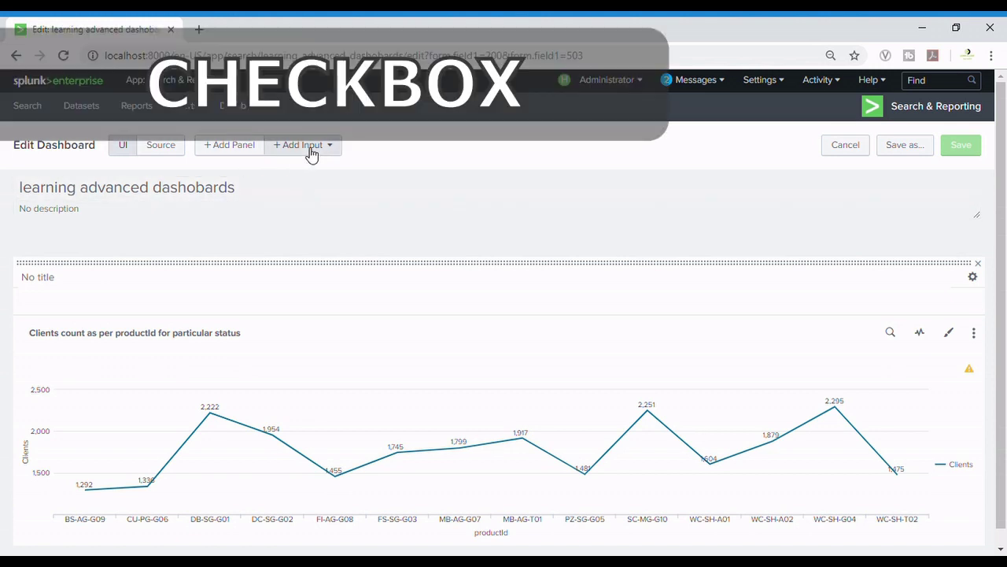
pyautogui.click(308, 155)
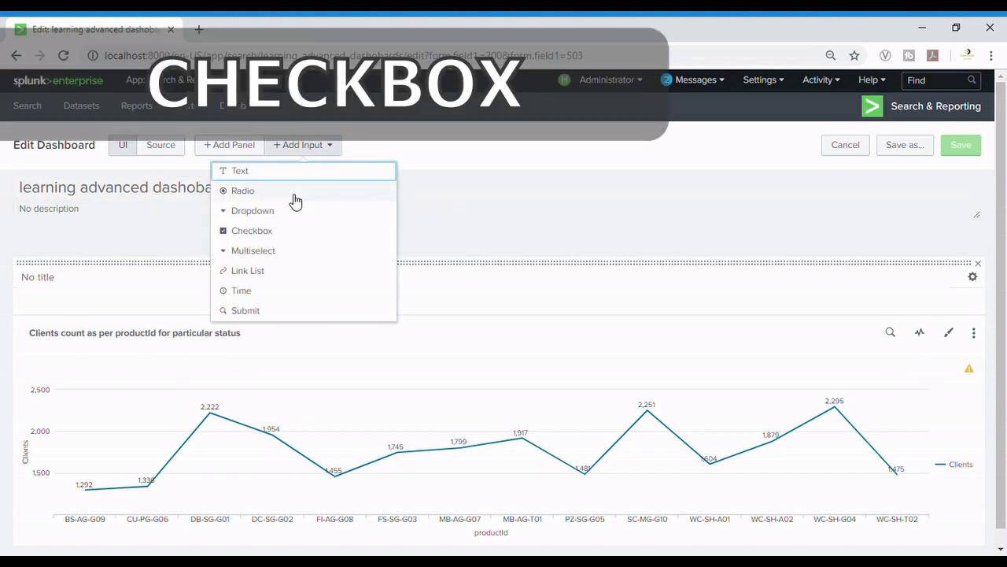
# Add a checkbox input labelled 'select your status', searching on change, with token status_tok
pyautogui.click(287, 236)
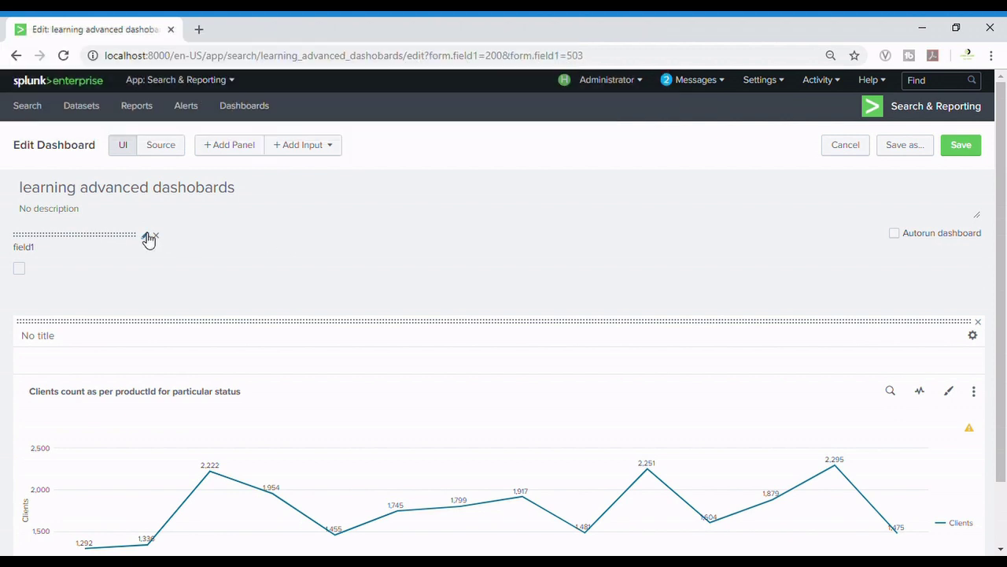
pyautogui.click(144, 236)
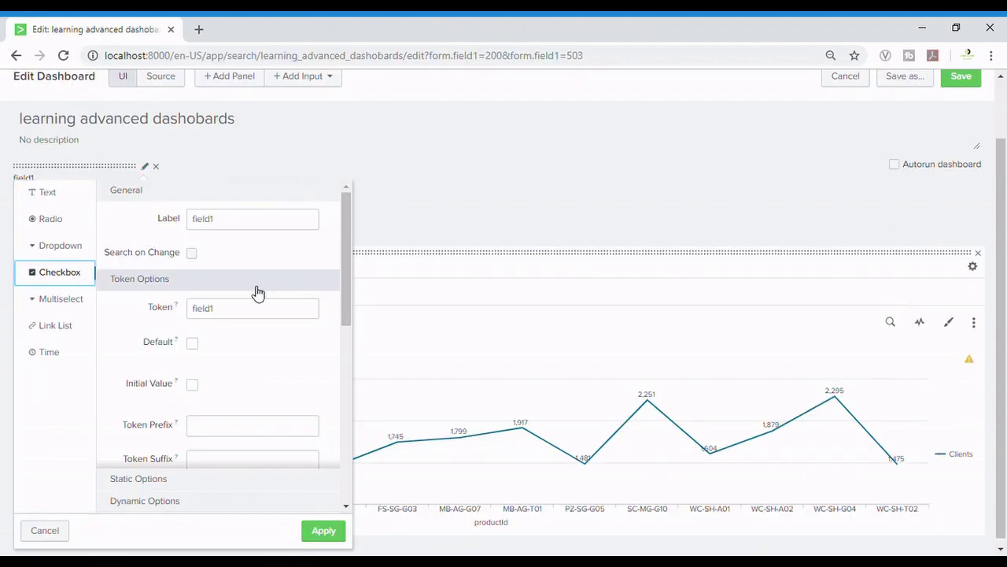
pyautogui.doubleClick(261, 228)
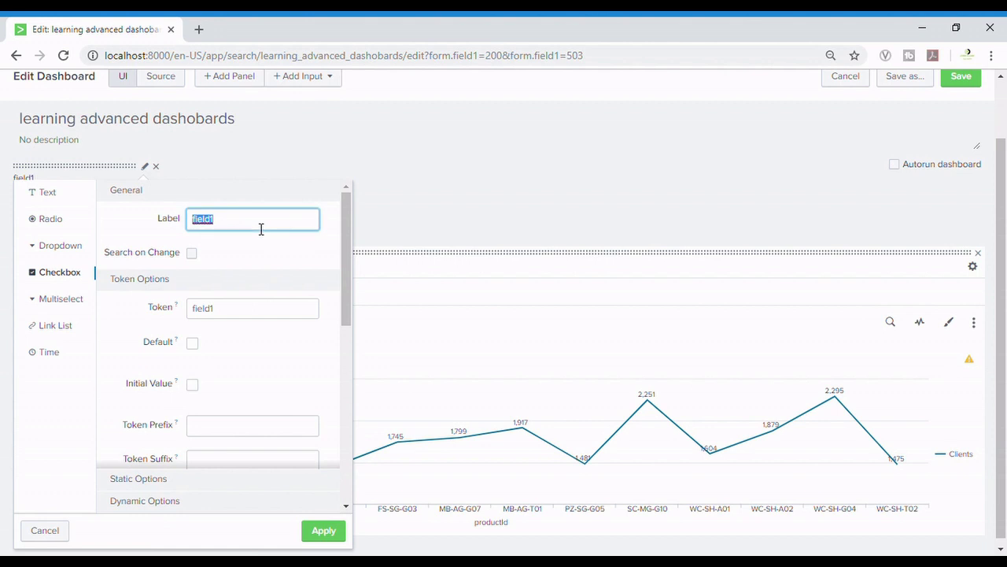
pyautogui.write('select your status')
pyautogui.click(192, 253)
pyautogui.doubleClick(240, 308)
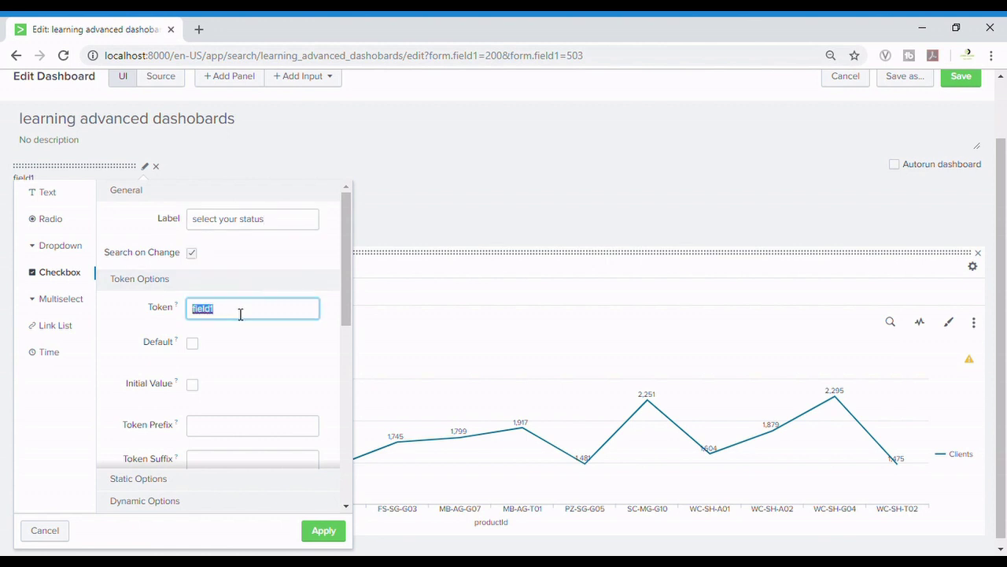
pyautogui.write('status_tok')
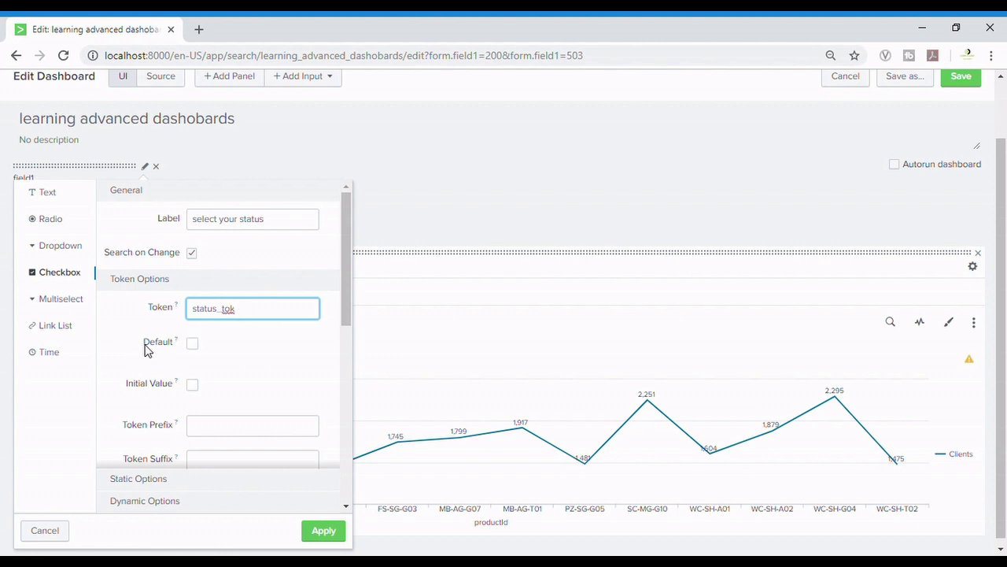
# Populate its options from 'index=vendorsales sourcetype=acc* |stats count by status' over All time, and apply
pyautogui.scroll(-3, 214, 367)
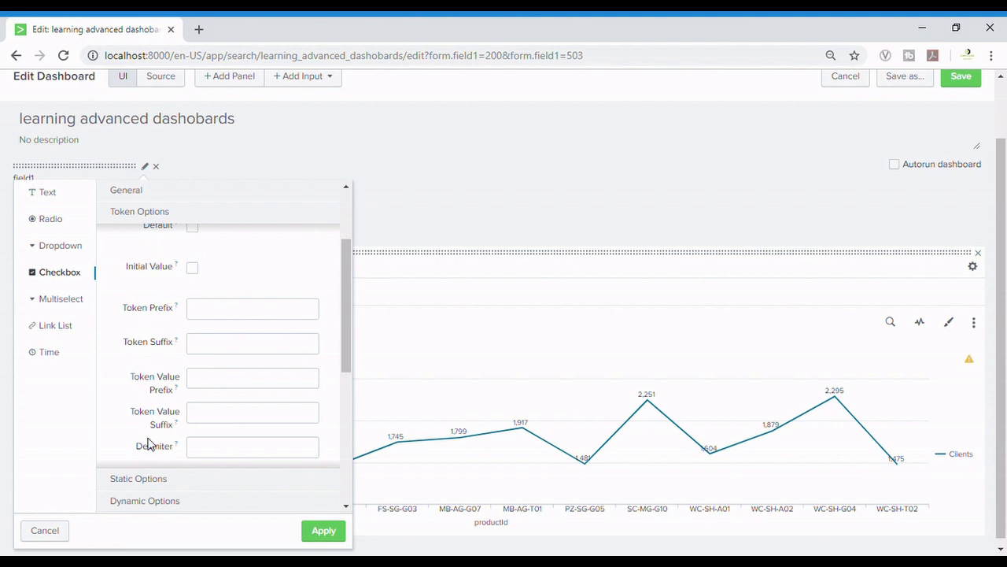
pyautogui.scroll(-3, 136, 323)
pyautogui.scroll(3, 135, 324)
pyautogui.scroll(-1, 136, 324)
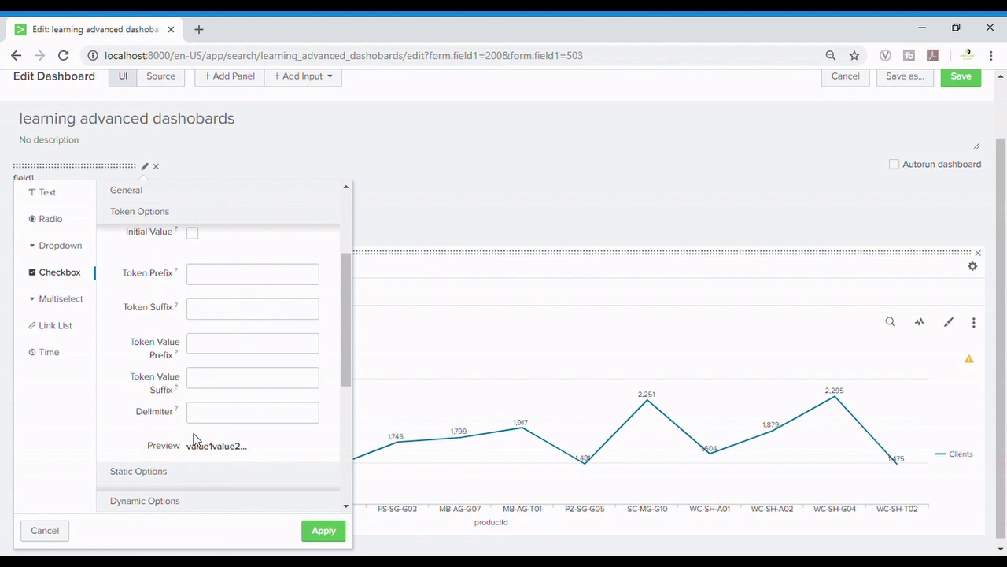
pyautogui.scroll(-5, 195, 439)
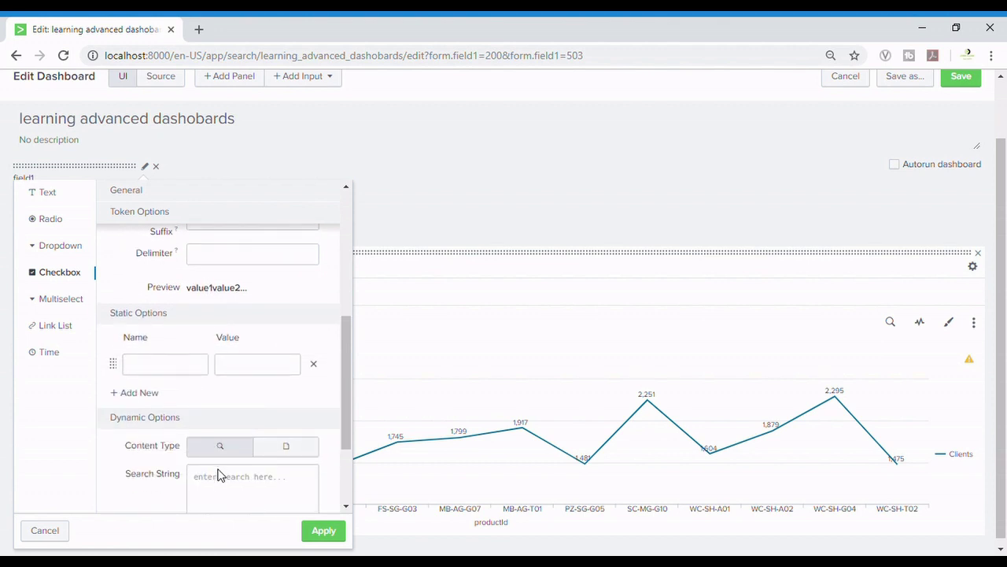
pyautogui.click(222, 482)
pyautogui.scroll(-1, 226, 488)
pyautogui.write('index=vendorsales sourcetype=acc* |stats count by status')
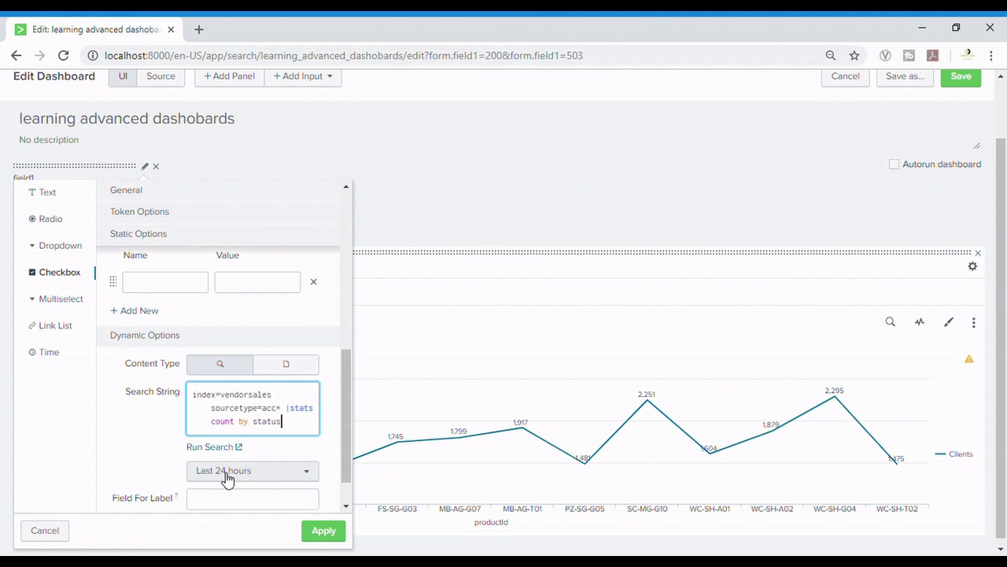
pyautogui.click(225, 477)
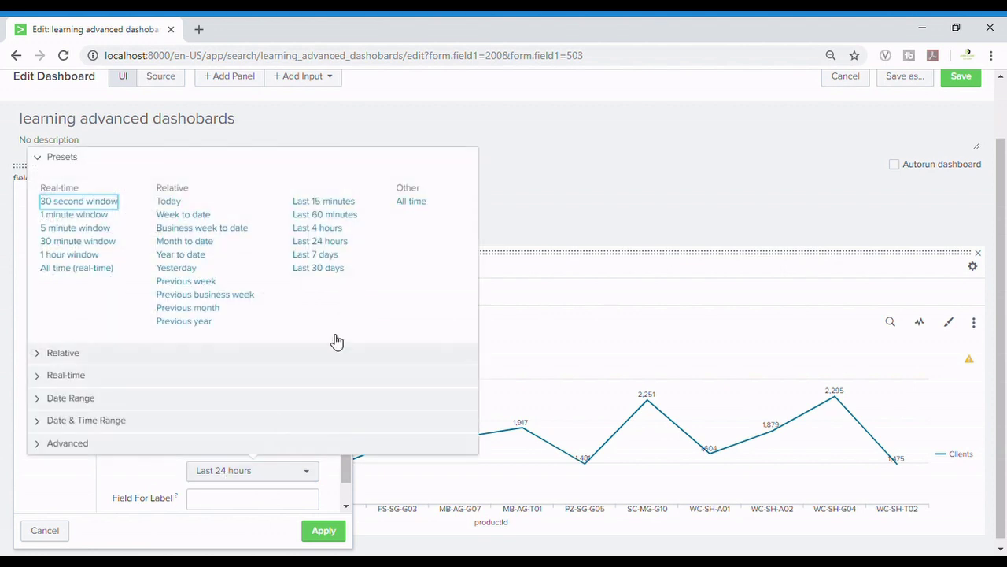
pyautogui.click(410, 202)
pyautogui.scroll(-1, 259, 443)
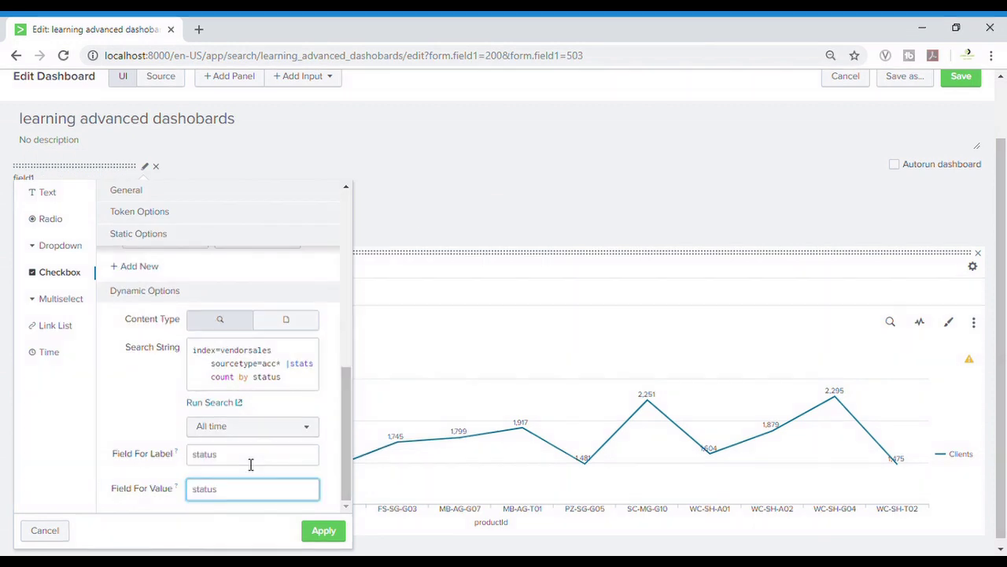
pyautogui.scroll(3, 250, 465)
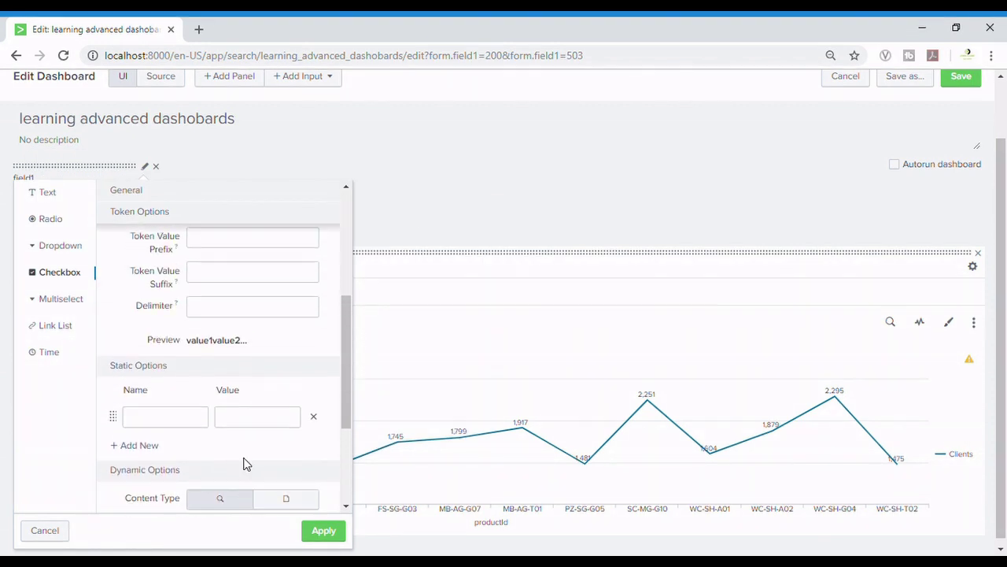
pyautogui.scroll(-3, 245, 463)
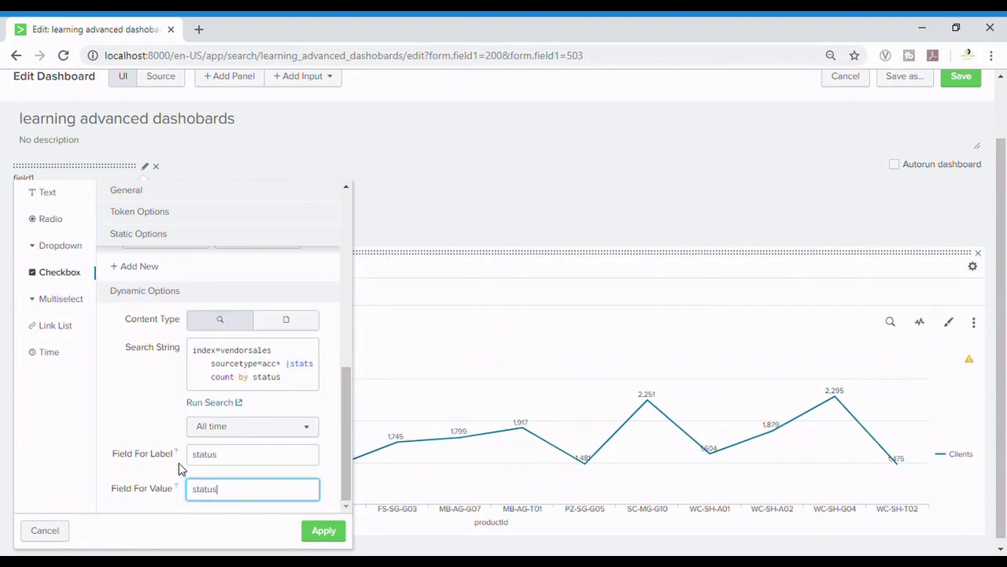
pyautogui.scroll(5, 234, 366)
pyautogui.click(312, 533)
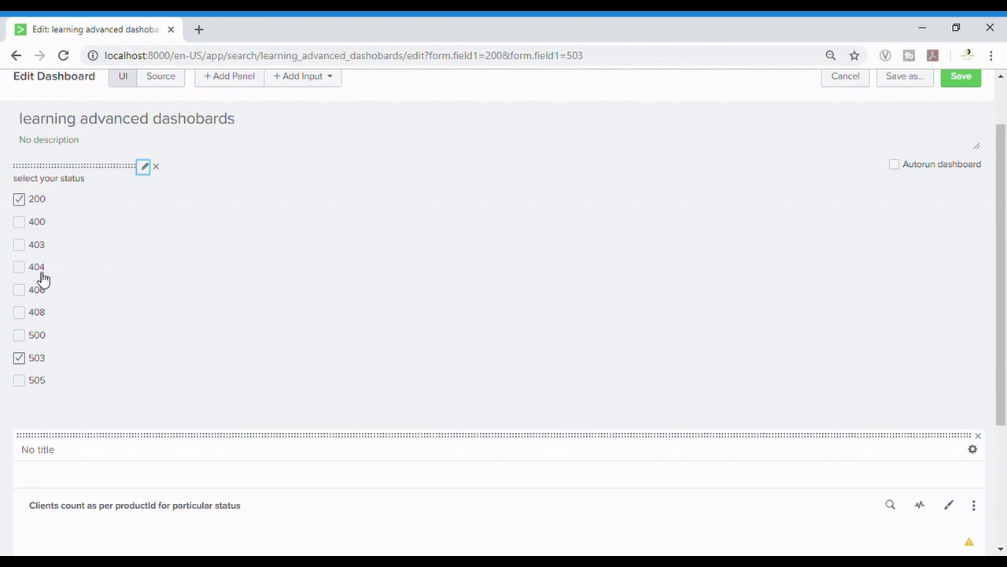
# Toggle statuses 400, 403, 404 and 503 on and off, leaving only 200 checked, then reopen the input's settings
pyautogui.click(19, 267)
pyautogui.click(19, 244)
pyautogui.click(18, 222)
pyautogui.click(19, 358)
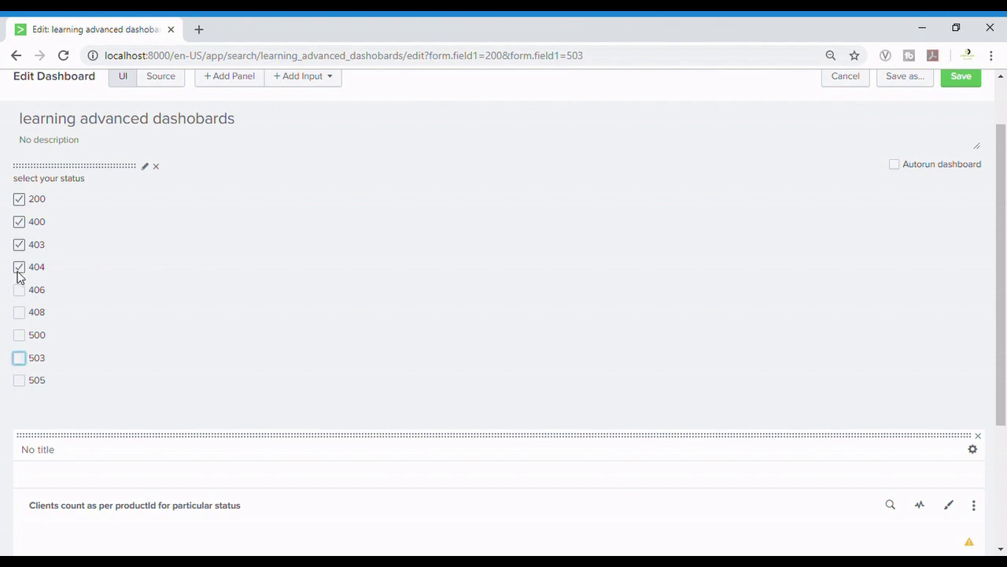
pyautogui.click(19, 266)
pyautogui.click(19, 245)
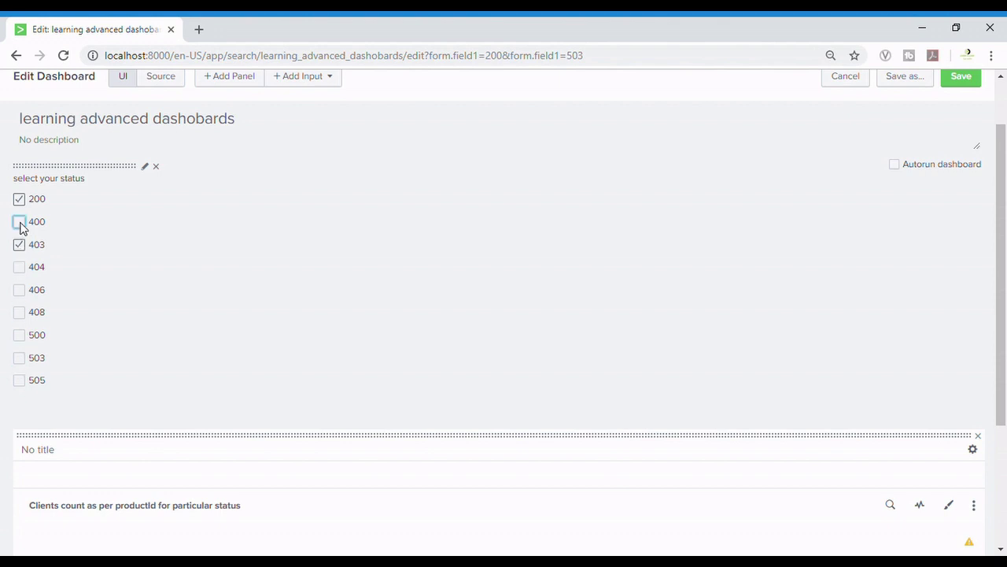
pyautogui.click(19, 222)
pyautogui.click(19, 245)
pyautogui.click(146, 167)
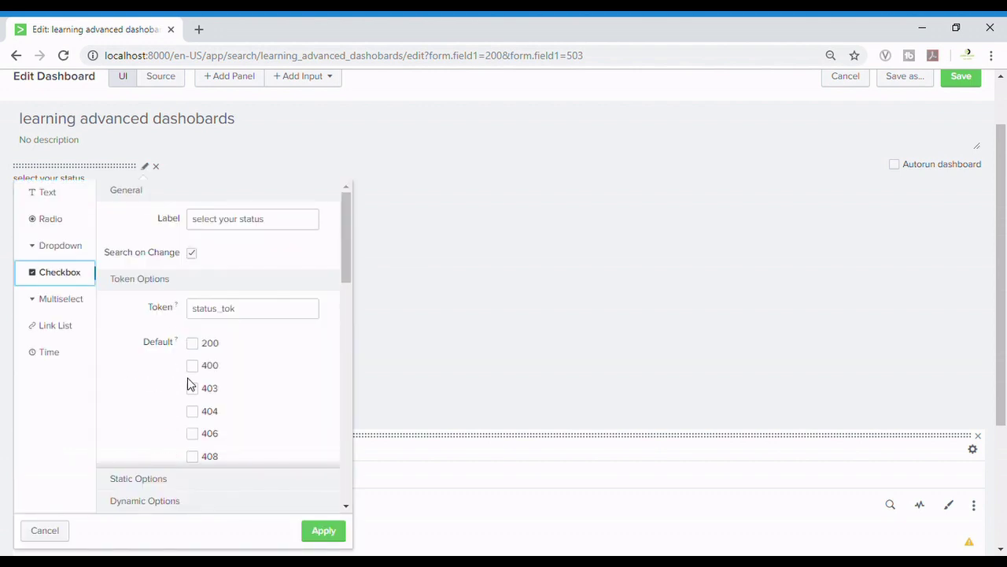
# Set the checkbox input's token delimiter to 'OR status=' and apply it
pyautogui.scroll(-1, 189, 384)
pyautogui.scroll(-5, 189, 383)
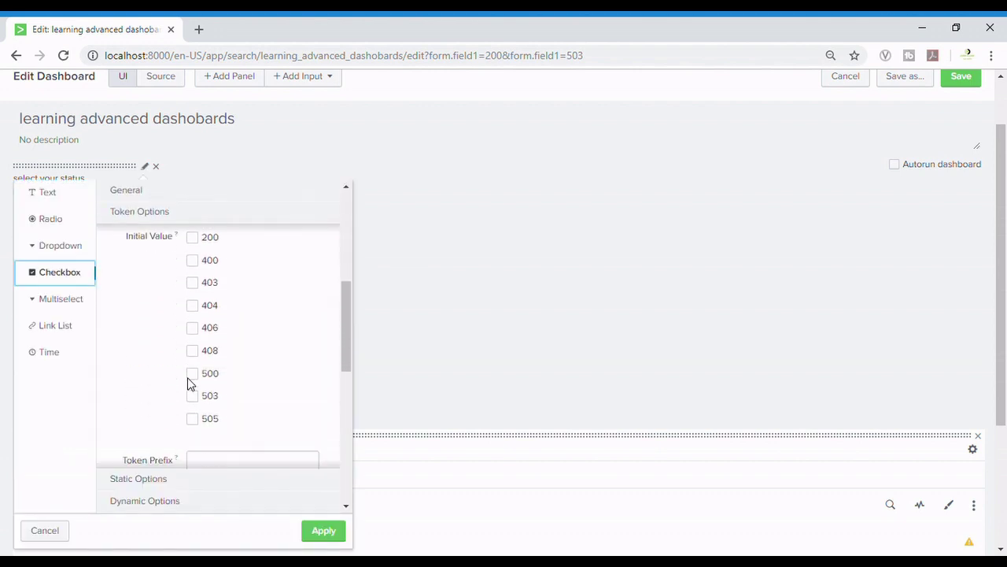
pyautogui.scroll(-1, 189, 384)
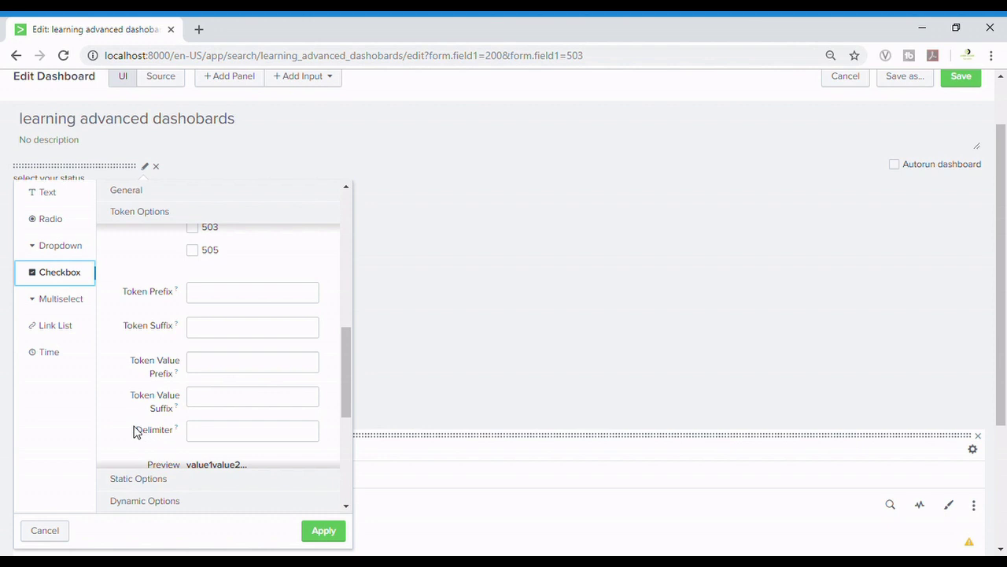
pyautogui.moveTo(135, 430); pyautogui.dragTo(173, 433)
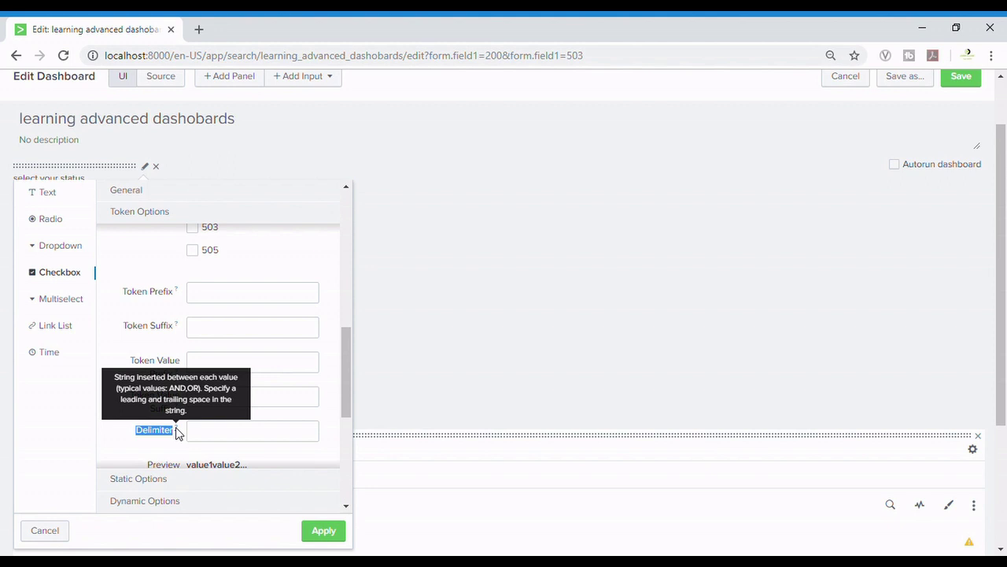
pyautogui.click(219, 438)
pyautogui.scroll(-1, 216, 444)
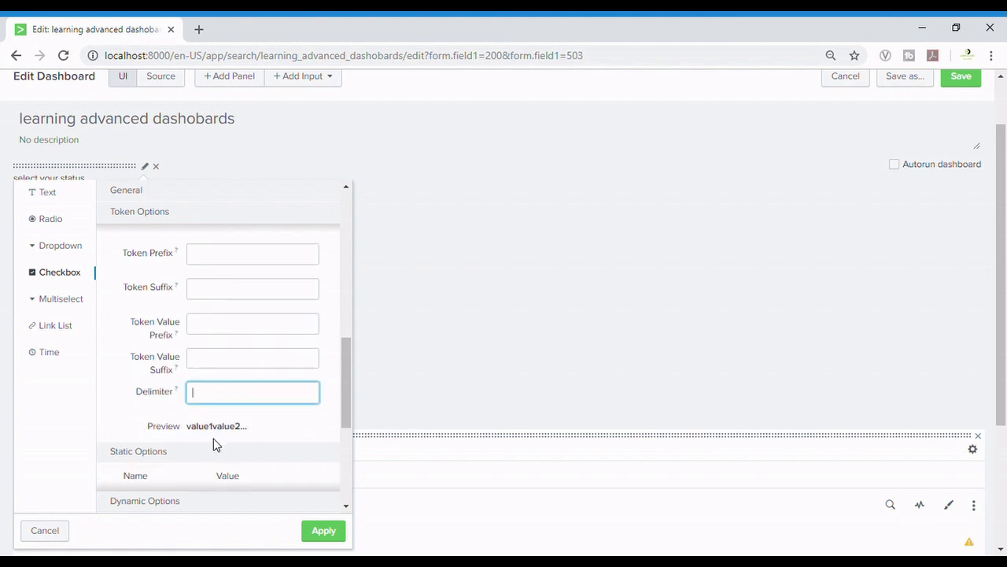
pyautogui.moveTo(201, 433); pyautogui.dragTo(254, 433)
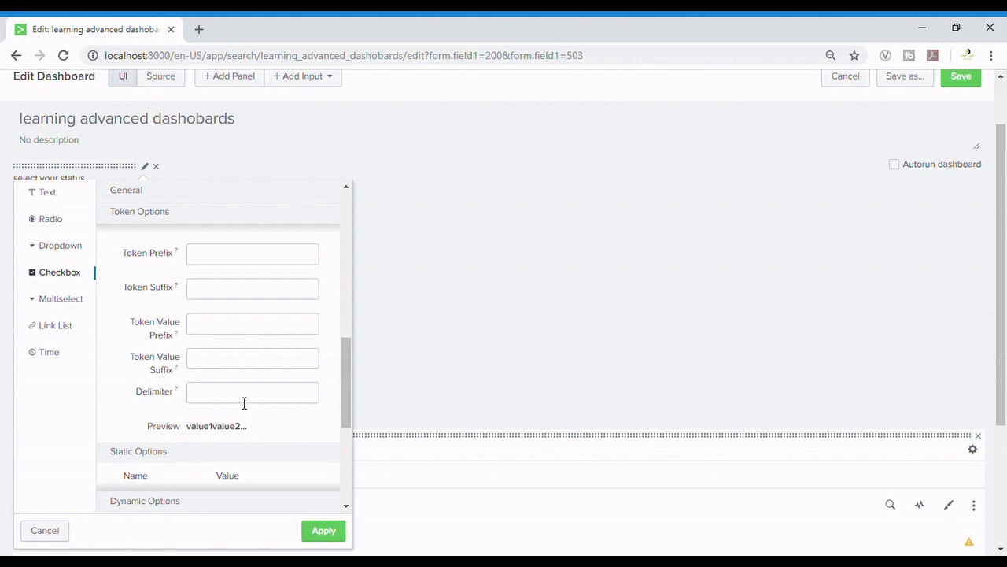
pyautogui.click(244, 400)
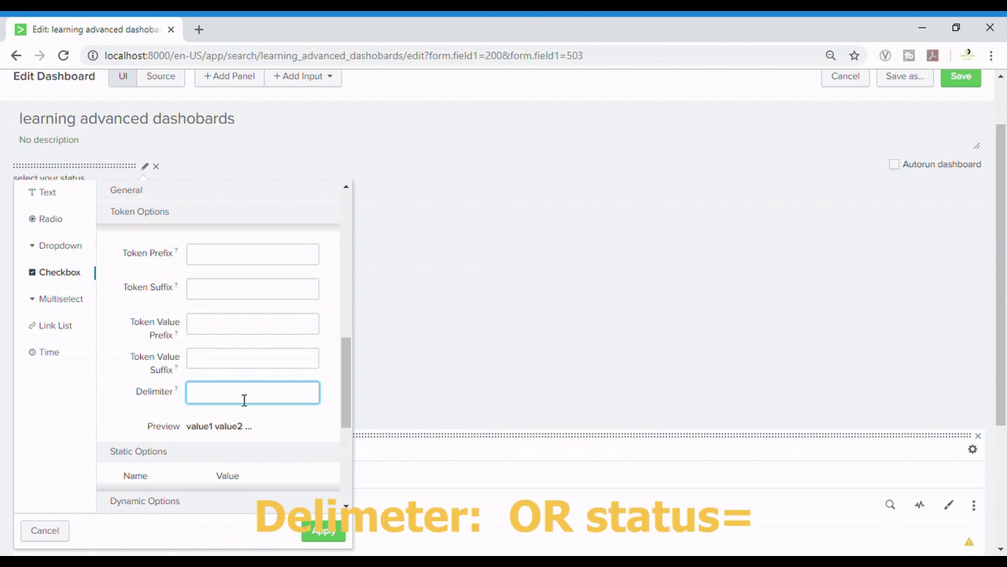
pyautogui.write('status=')
pyautogui.press('Home')
pyautogui.write('OR')
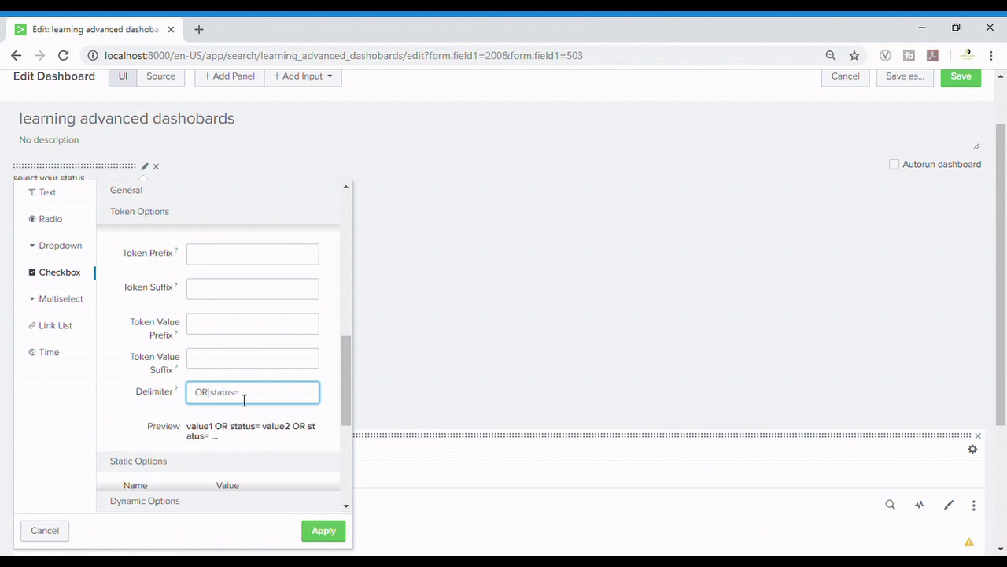
pyautogui.click(322, 530)
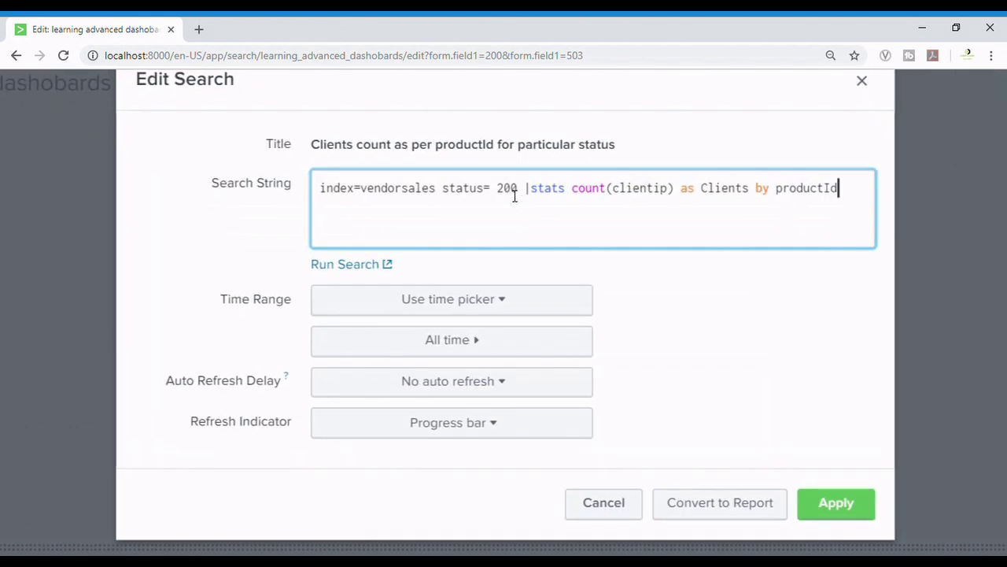
# Change the chart's search from status= 200 to status= $status_tok$ and save it
pyautogui.click(511, 191)
pyautogui.press('BackSpace')
pyautogui.press('BackSpace')
pyautogui.press('BackSpace')
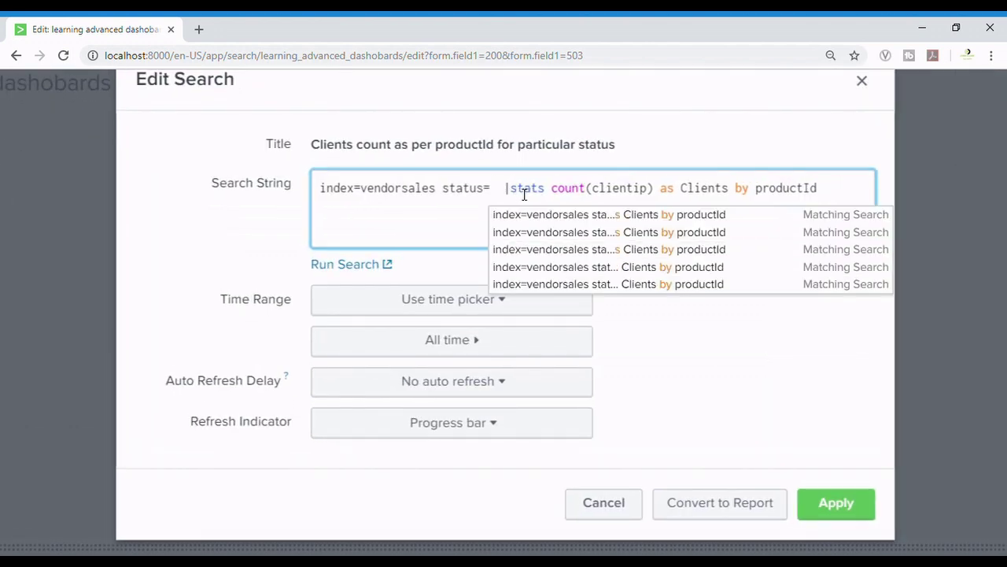
pyautogui.write('$$')
pyautogui.press('Left')
pyautogui.write('stat')
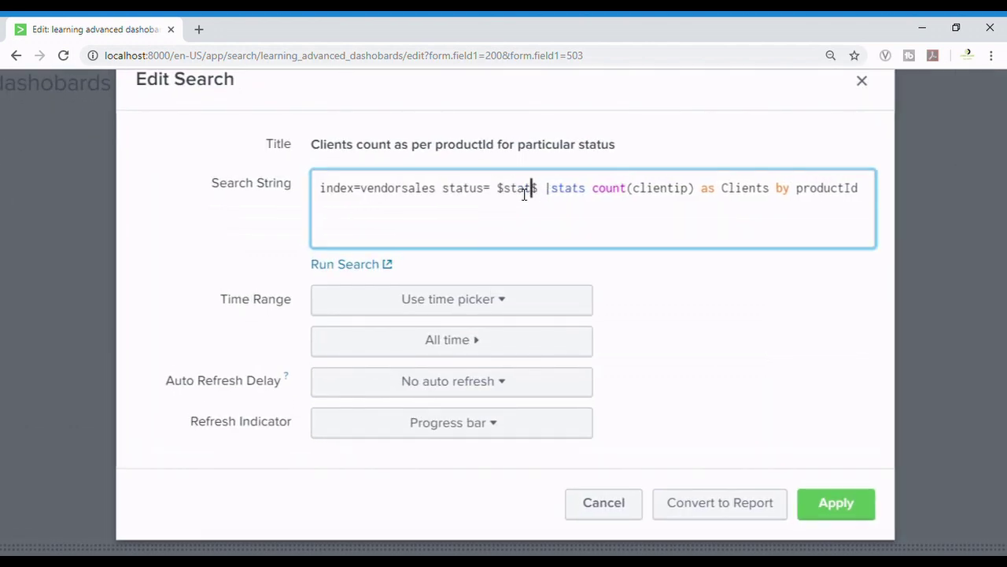
pyautogui.write('us_')
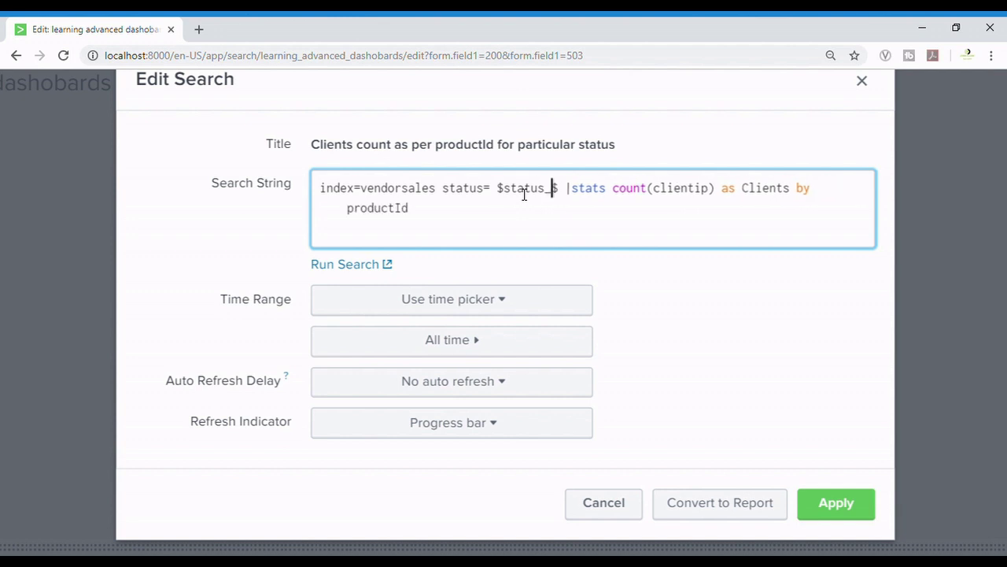
pyautogui.write('tok')
pyautogui.click(836, 503)
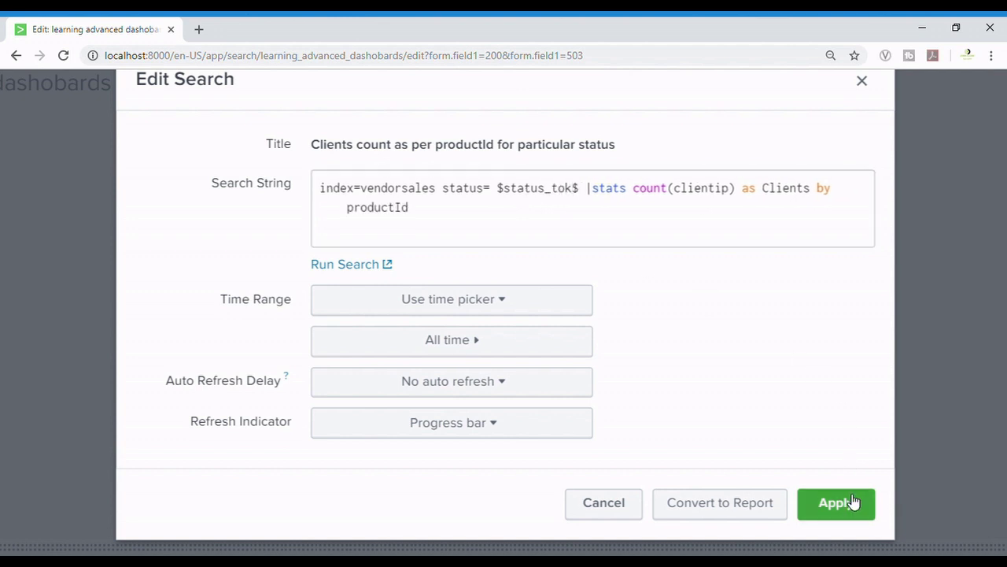
pyautogui.click(164, 151)
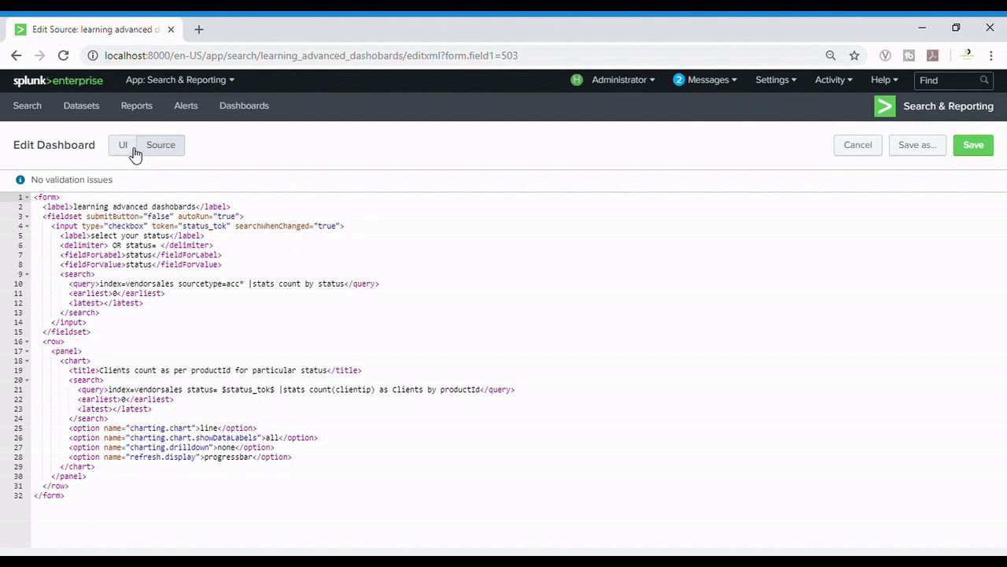
# Tick status 503 so the chart filters on both 200 and 503
pyautogui.click(130, 147)
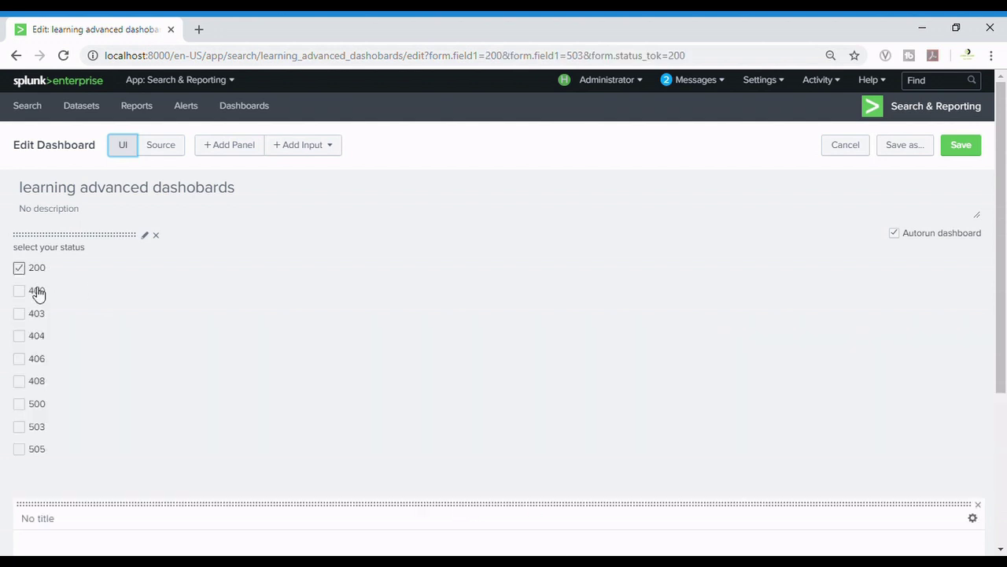
pyautogui.scroll(-3, 182, 417)
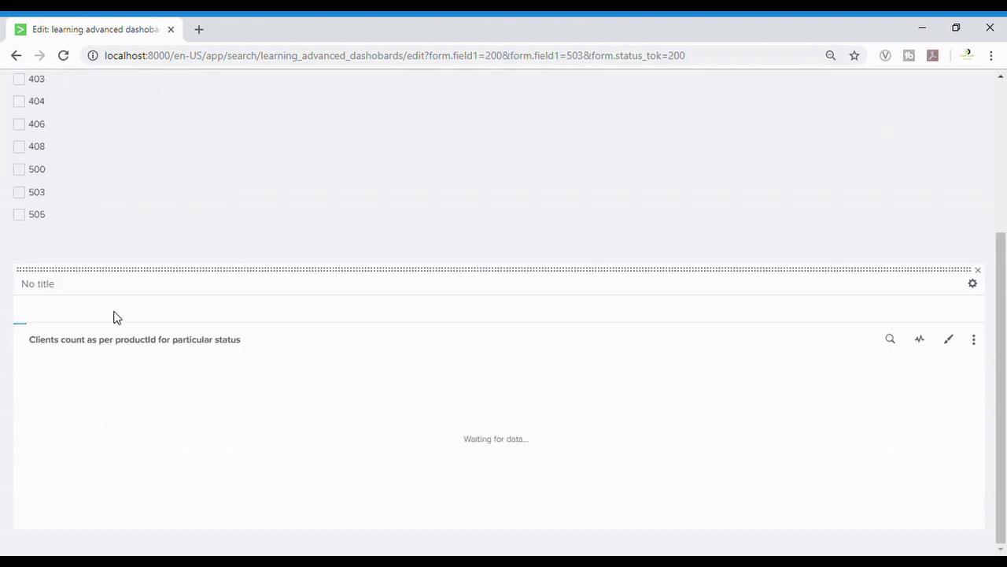
pyautogui.scroll(2, 102, 274)
pyautogui.scroll(1, 31, 200)
pyautogui.scroll(-2, 483, 445)
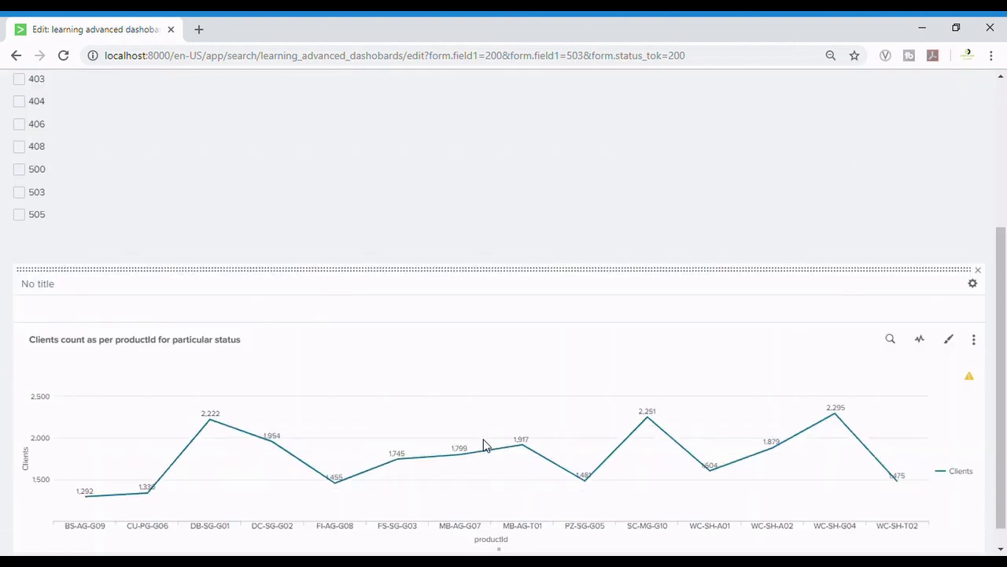
pyautogui.click(19, 192)
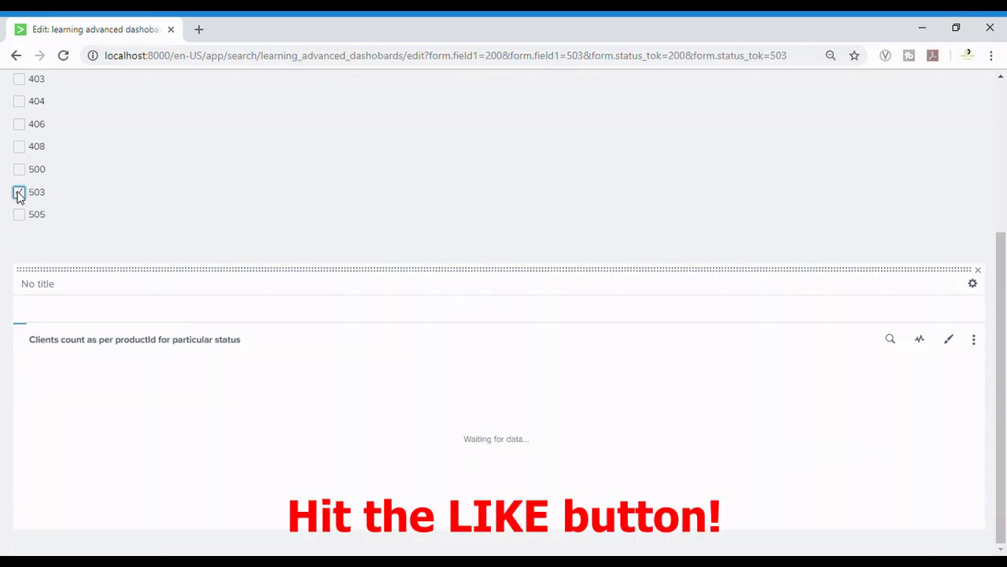
pyautogui.scroll(2, 19, 196)
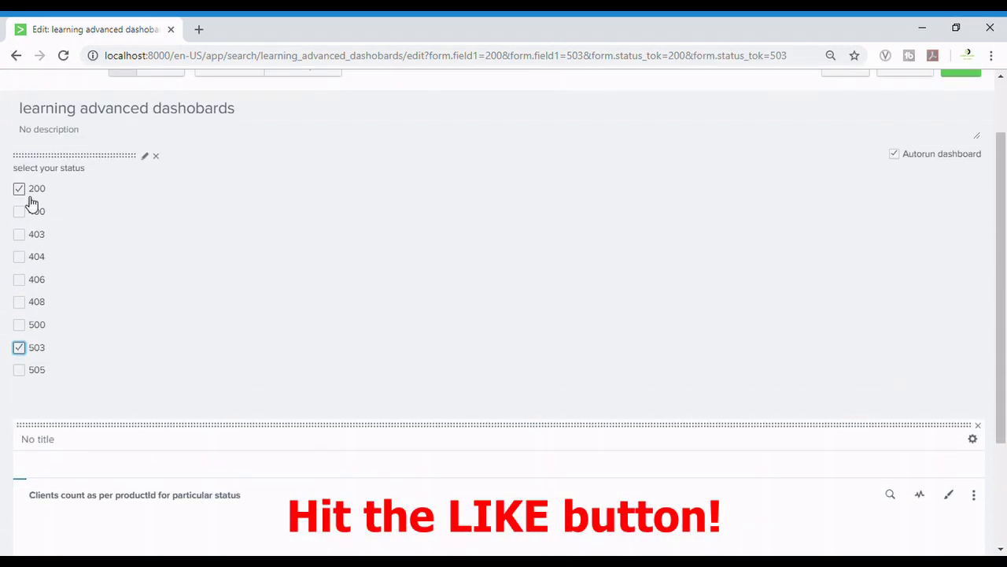
pyautogui.scroll(-2, 49, 355)
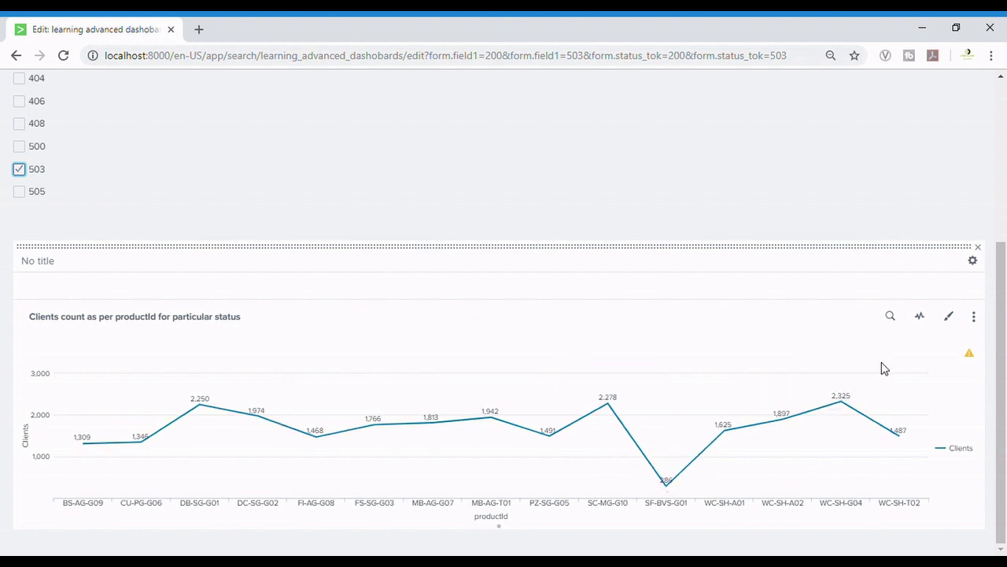
pyautogui.click(892, 317)
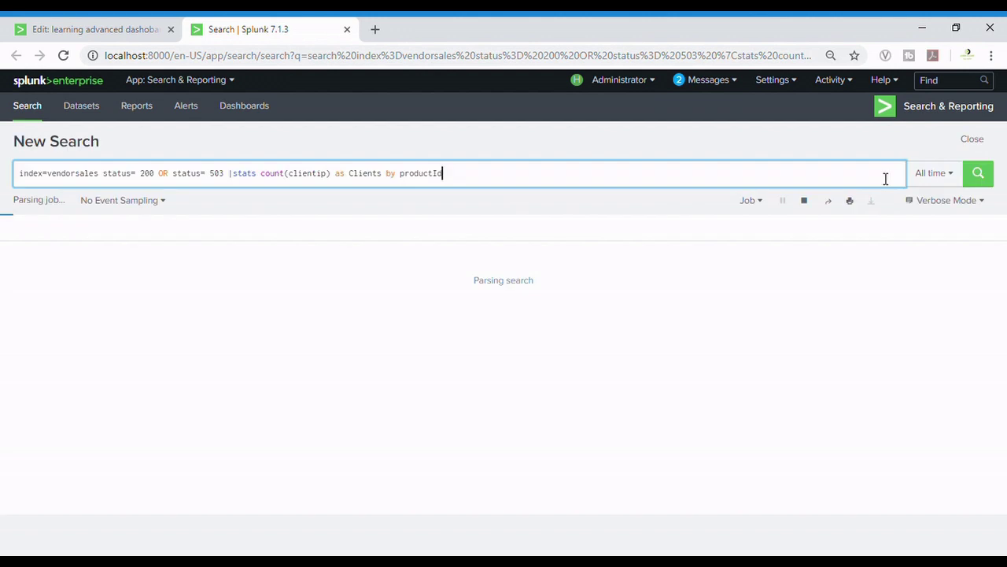
# Inspect the expanded 'status= 200 OR status= 503' query, cancel the editor, and tick status 403
pyautogui.scroll(3, 166, 192)
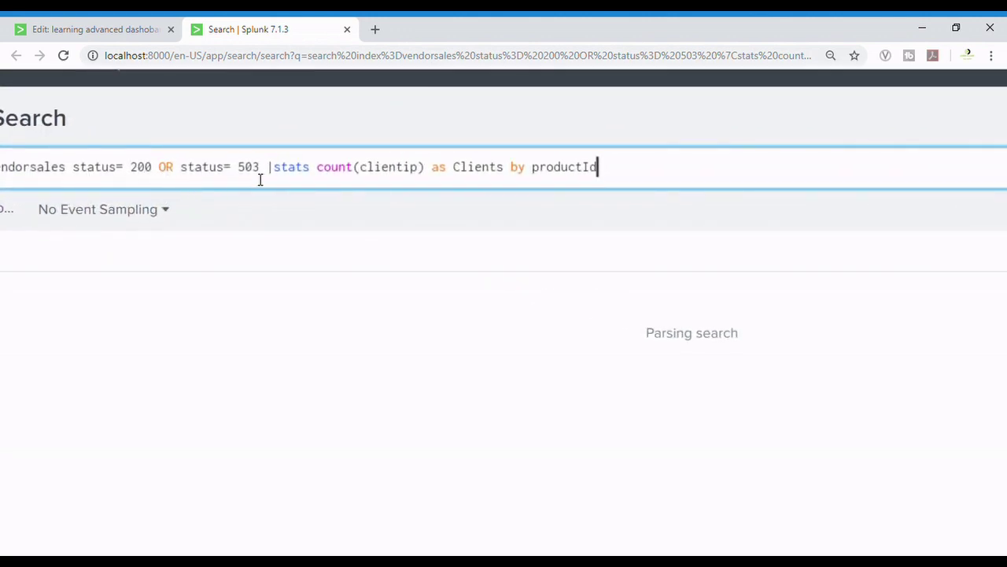
pyautogui.moveTo(262, 175); pyautogui.dragTo(72, 163)
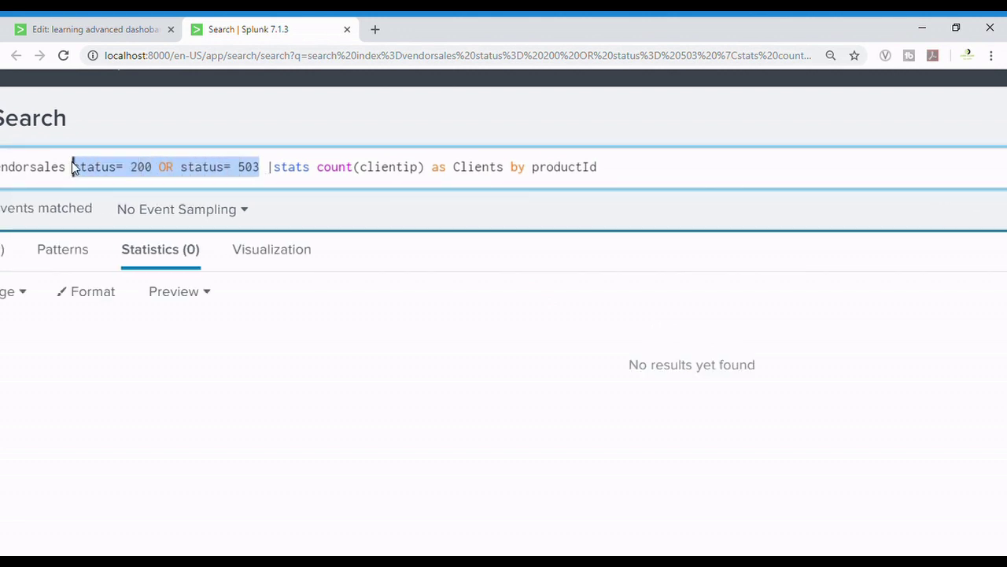
pyautogui.click(71, 167)
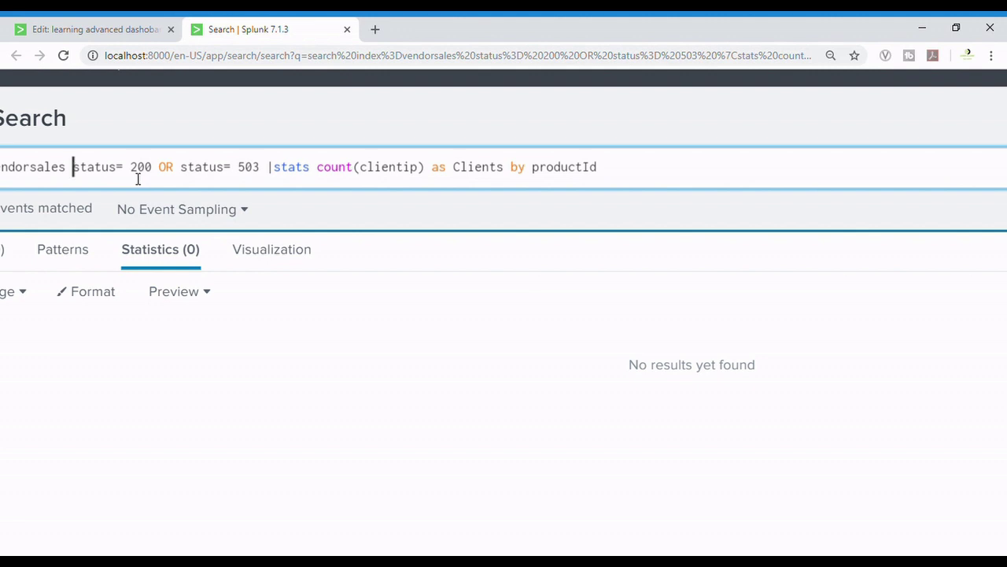
pyautogui.moveTo(131, 167); pyautogui.dragTo(267, 178)
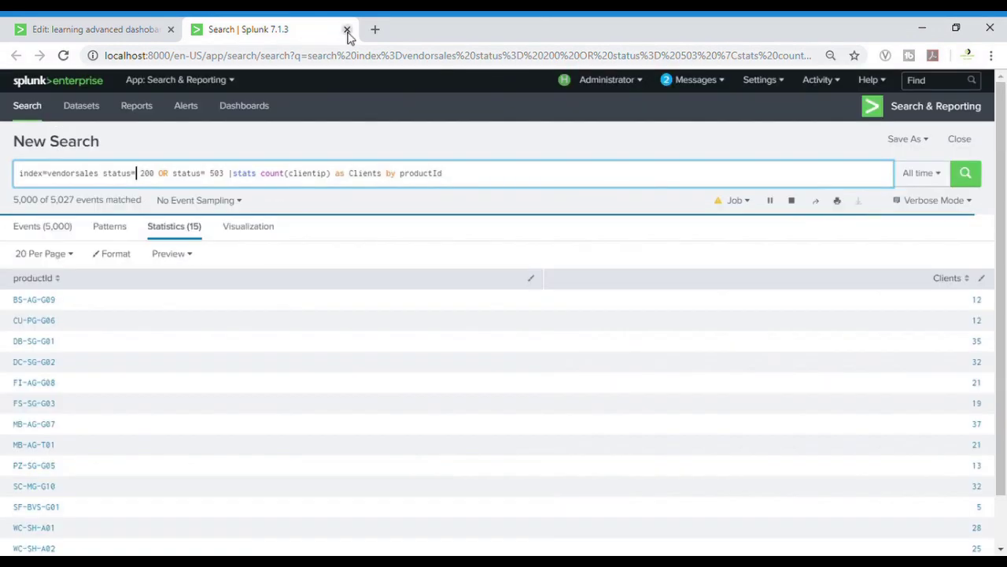
pyautogui.click(347, 30)
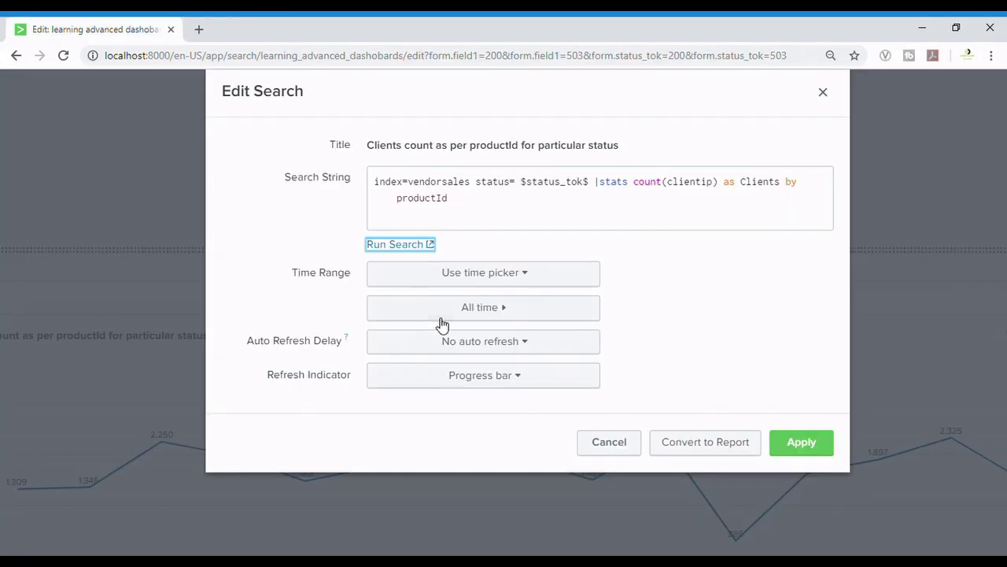
pyautogui.click(623, 450)
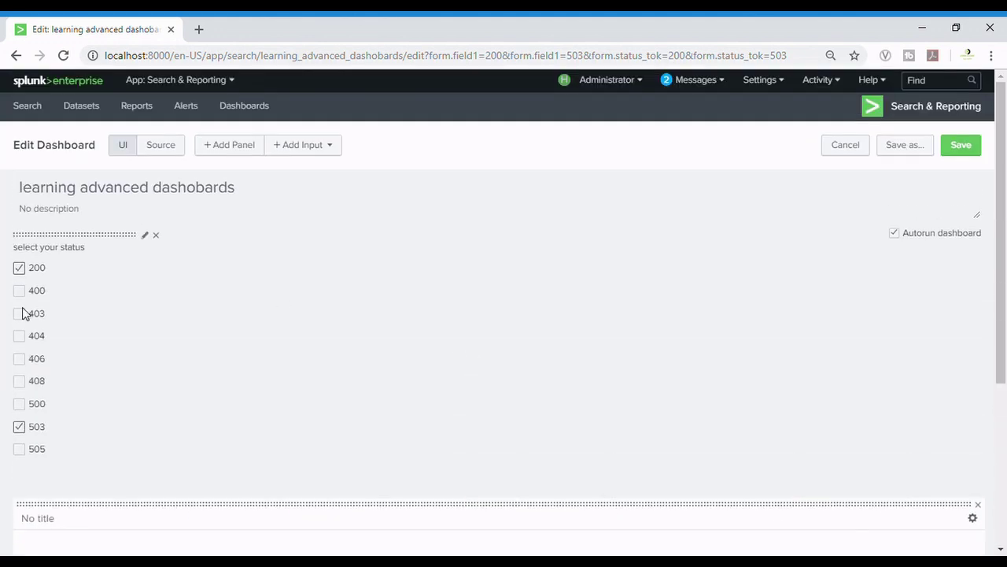
pyautogui.click(21, 314)
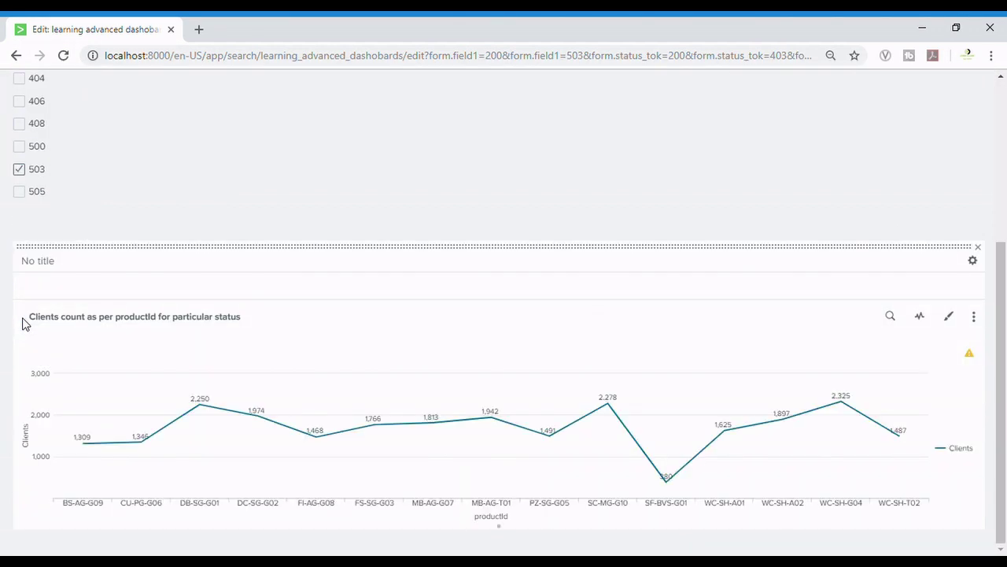
pyautogui.scroll(4, 135, 81)
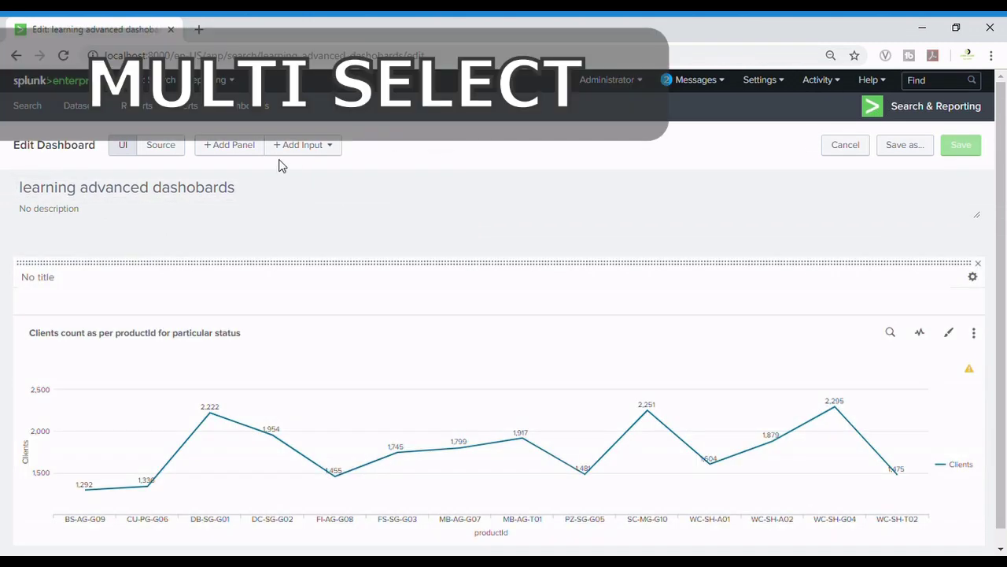
# Add a multiselect input labelled 'select your status', searching on change, with token status_tok
pyautogui.click(306, 149)
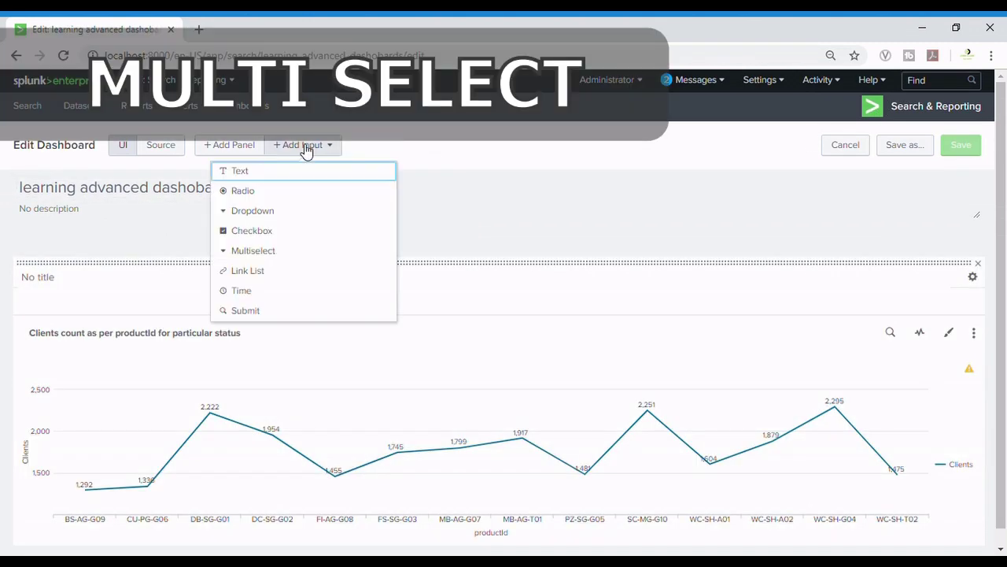
pyautogui.click(298, 257)
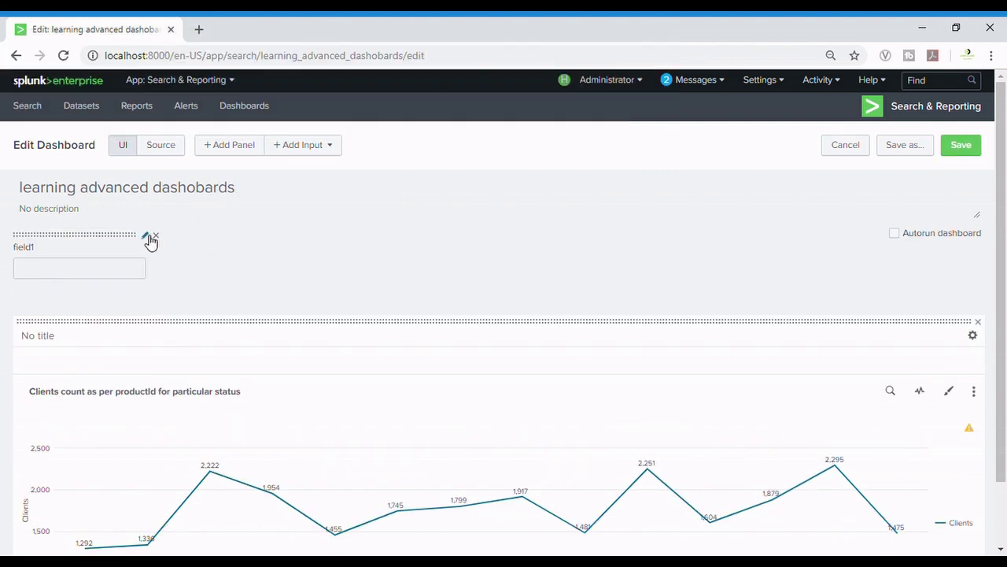
pyautogui.click(146, 236)
pyautogui.doubleClick(245, 226)
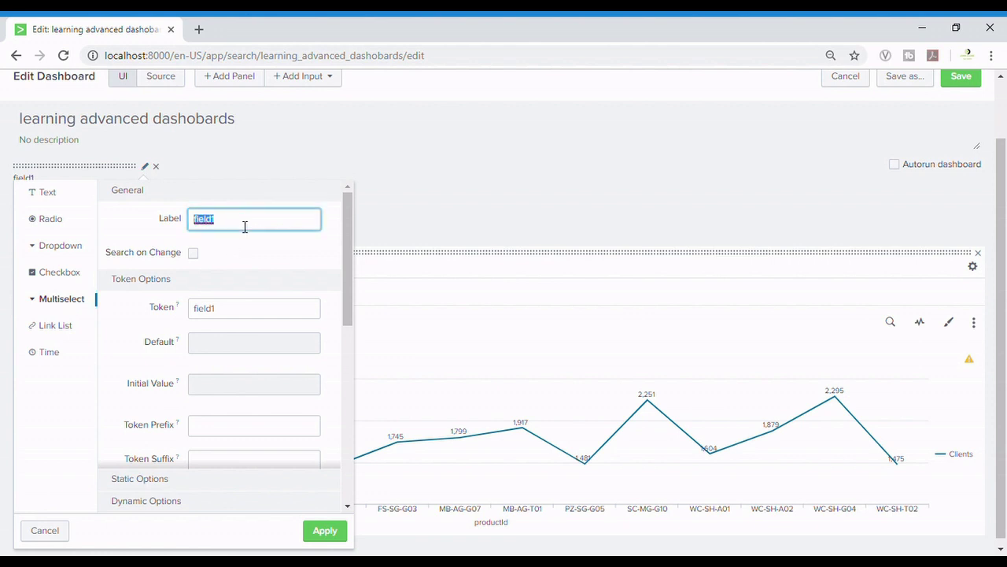
pyautogui.write('select your status')
pyautogui.press('Tab')
pyautogui.click(192, 253)
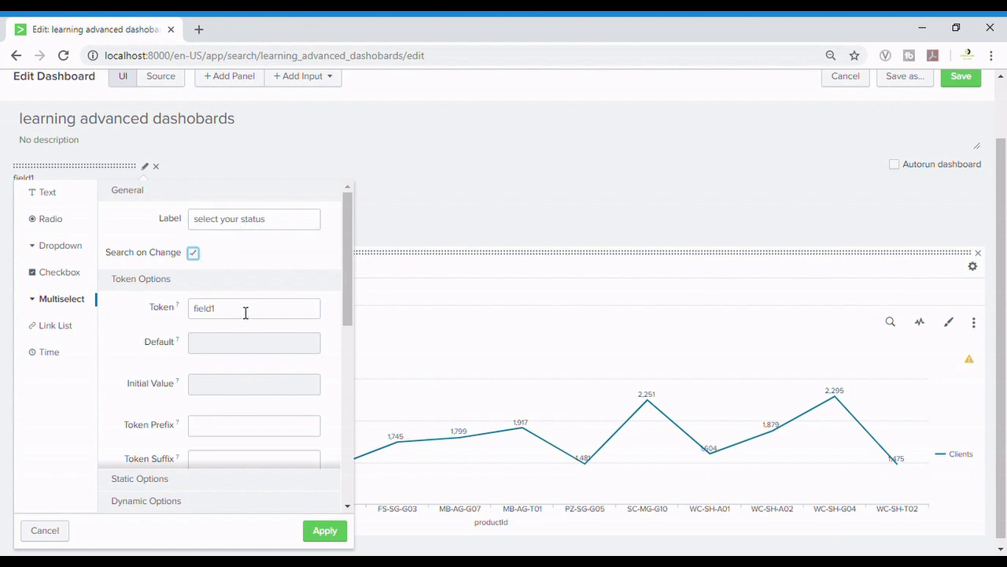
pyautogui.doubleClick(245, 313)
pyautogui.write('status')
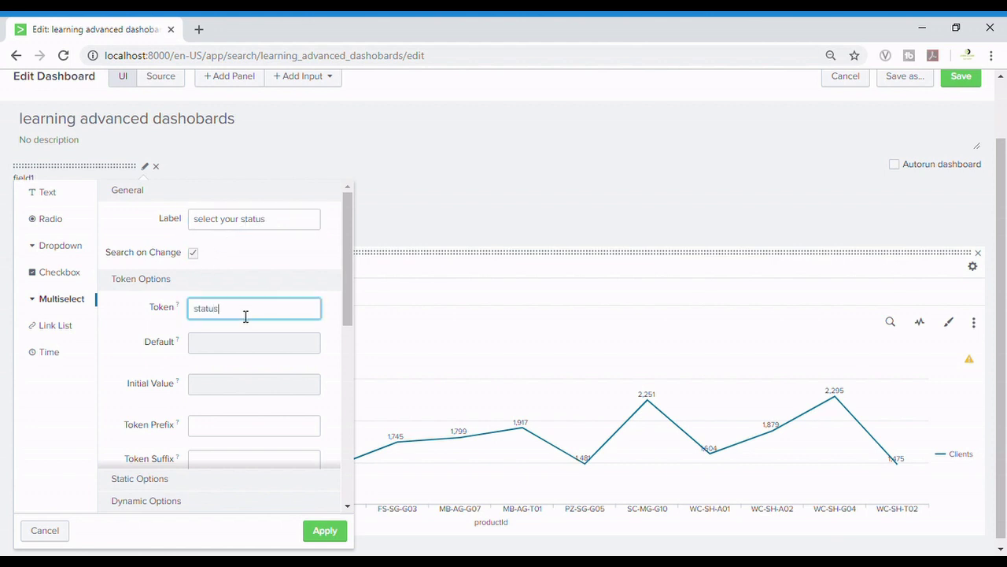
pyautogui.write('_tok')
pyautogui.scroll(-5, 246, 314)
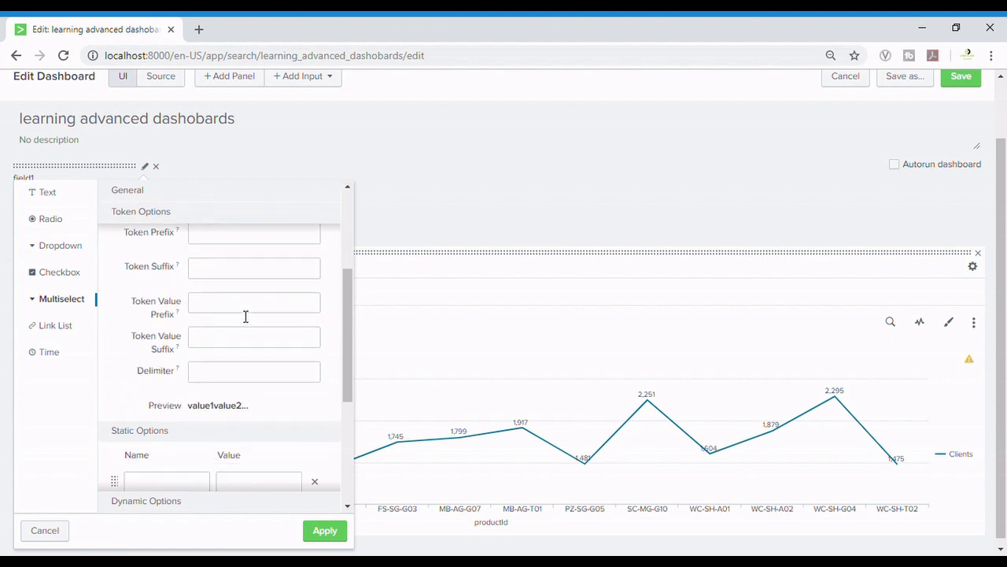
pyautogui.click(246, 464)
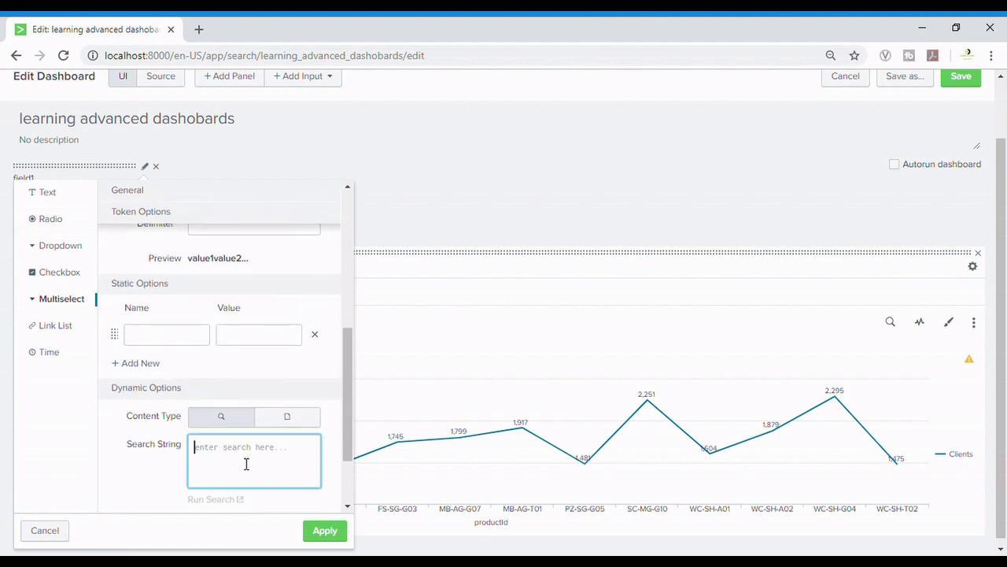
# Populate the status options from 'index= vendorsales sourcetype=acc* |stats count by statu' over All time, with status as label and value
pyautogui.write('index= vendorsales sourcetype=acc* |sta')
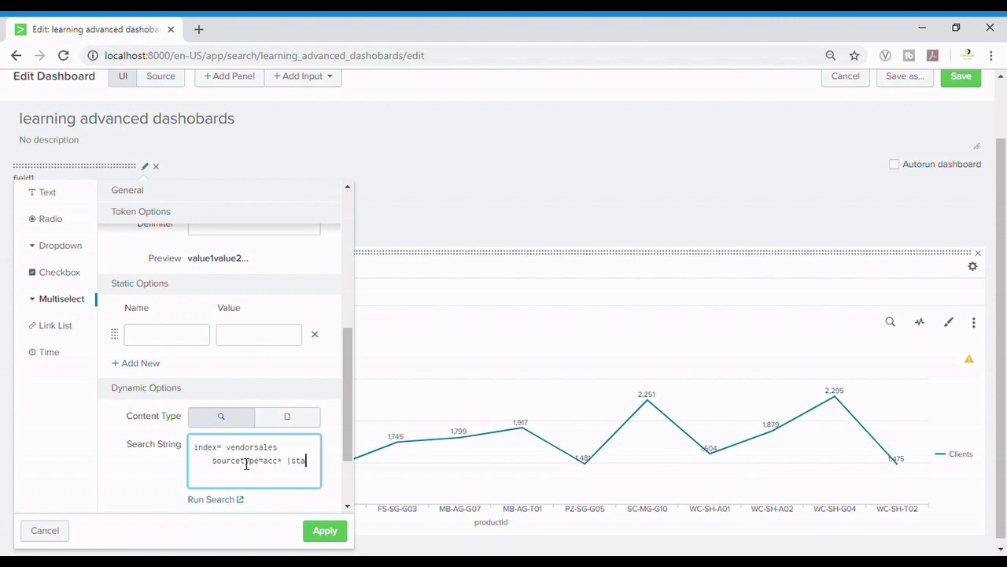
pyautogui.write('ts count by status')
pyautogui.scroll(-2, 246, 464)
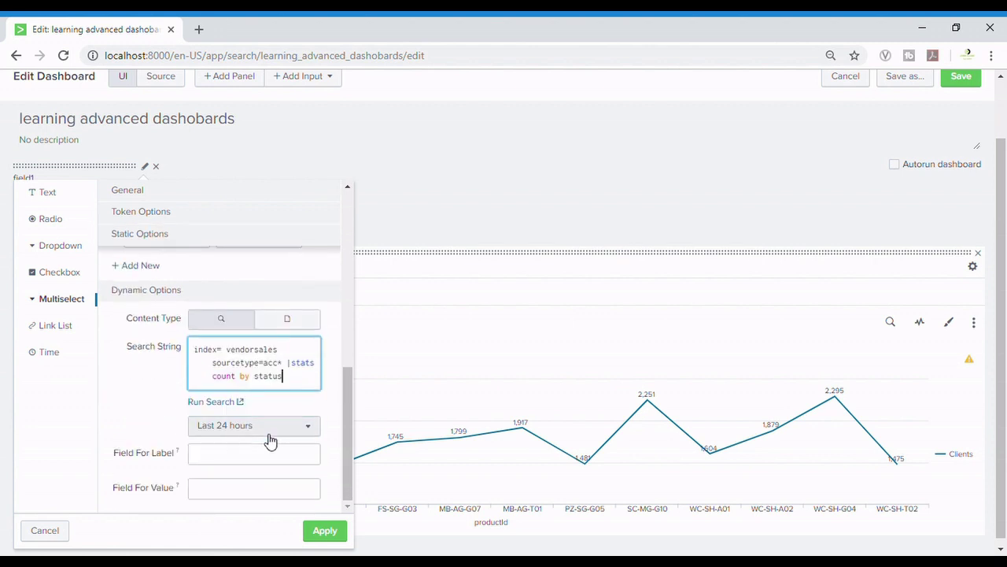
pyautogui.click(266, 431)
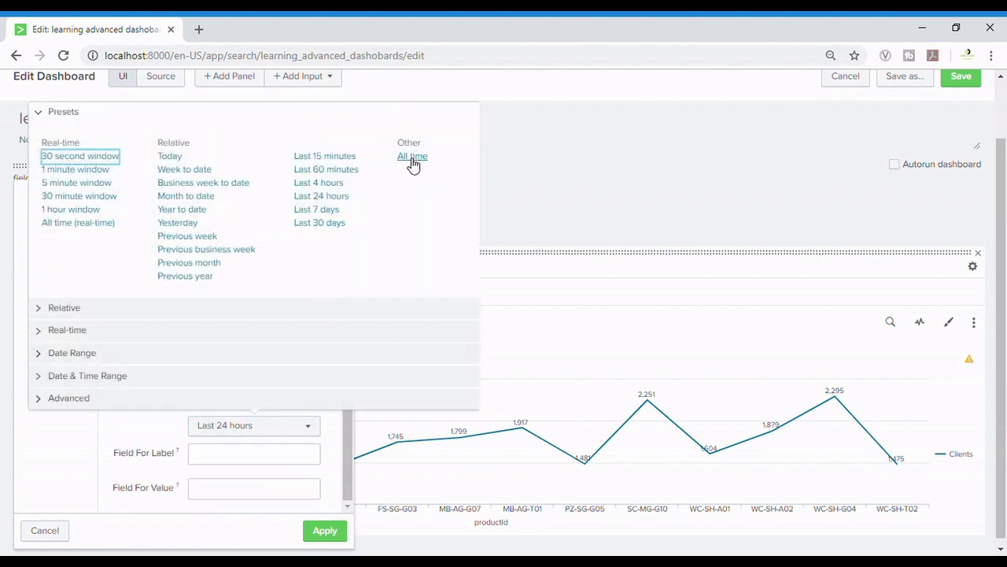
pyautogui.click(411, 159)
pyautogui.click(253, 492)
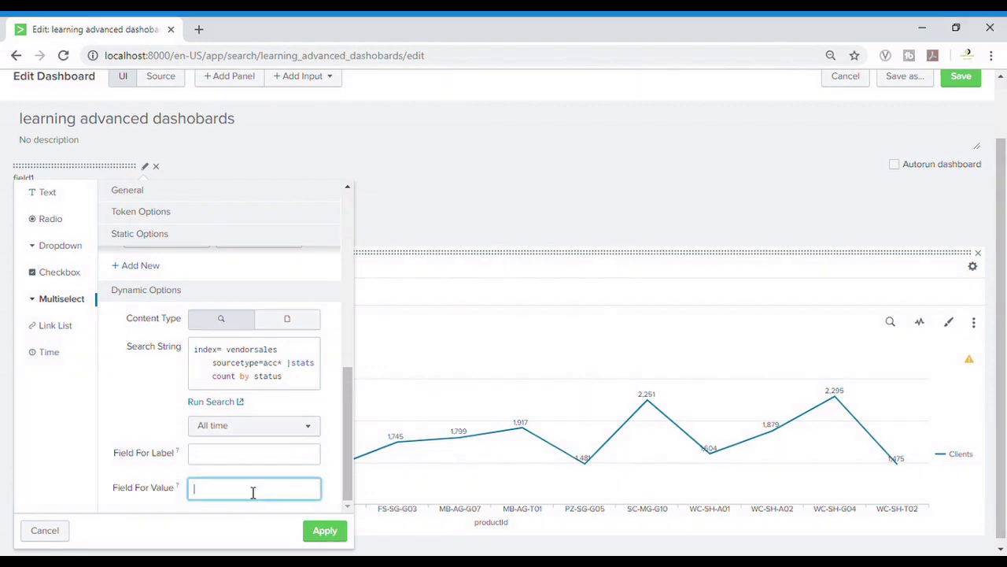
pyautogui.click(254, 460)
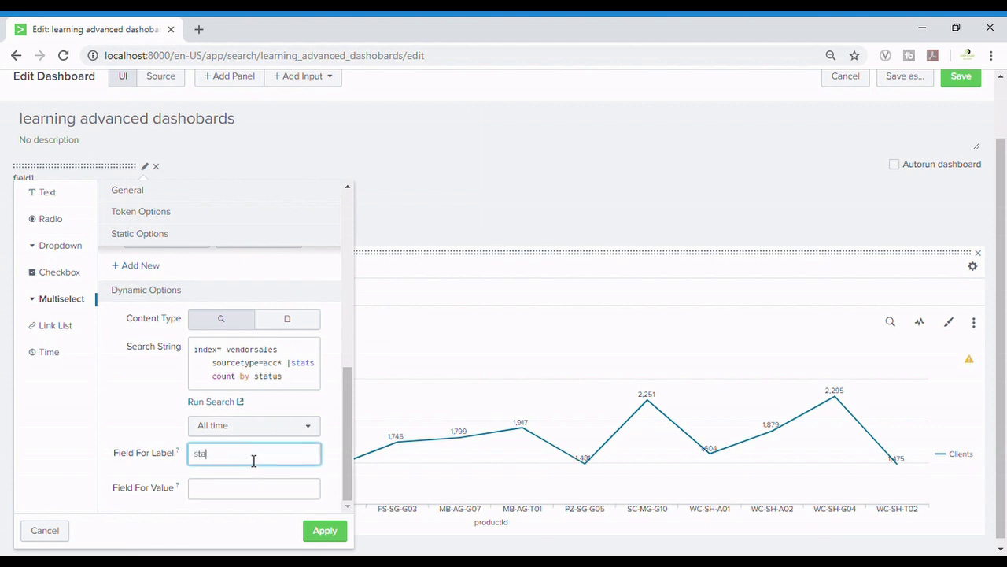
pyautogui.press('Tab')
pyautogui.press('Tab')
pyautogui.write('s')
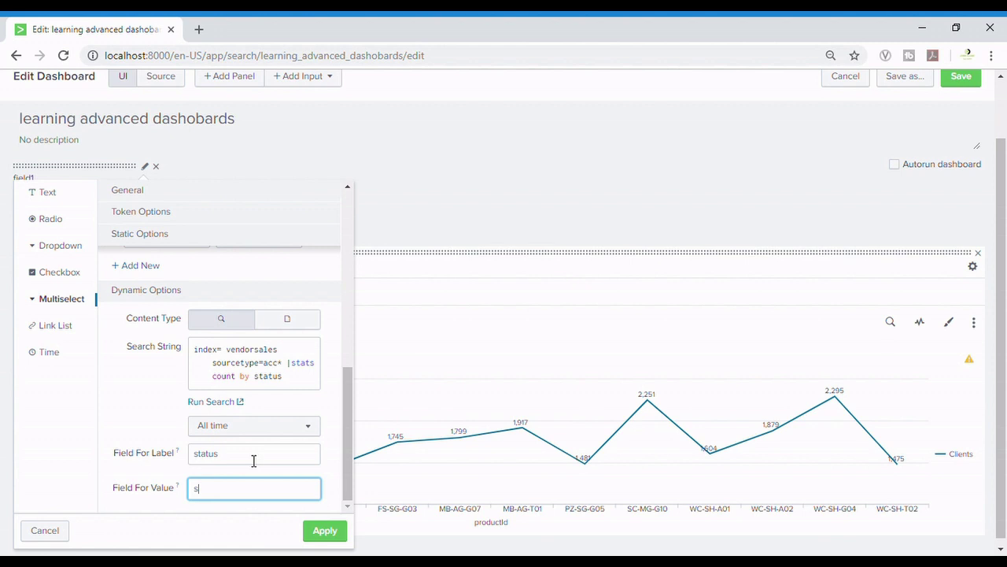
pyautogui.write('tatus')
# Set the multiselect token delimiter to 'OR status=' and apply the input settings
pyautogui.scroll(5, 274, 313)
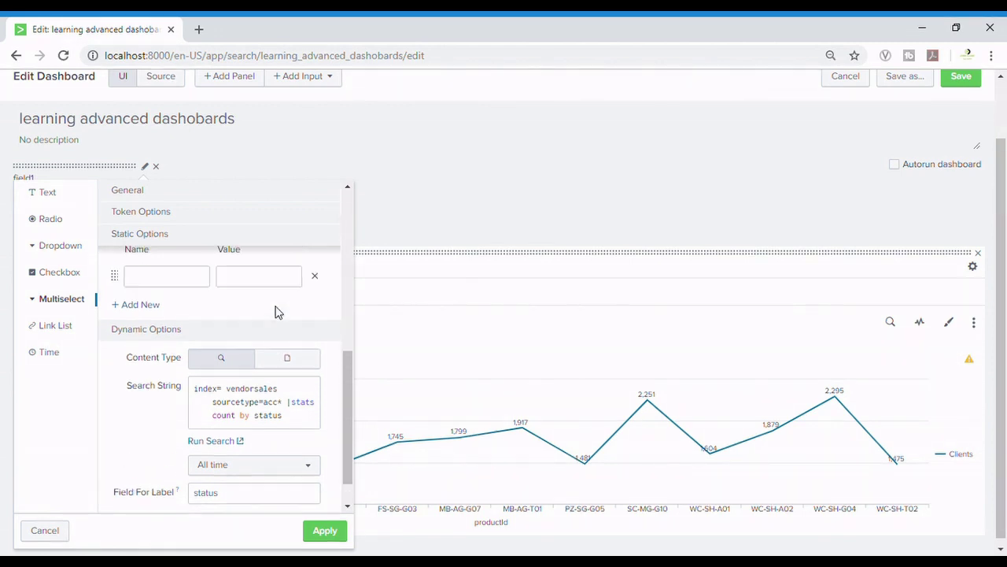
pyautogui.scroll(-2, 277, 312)
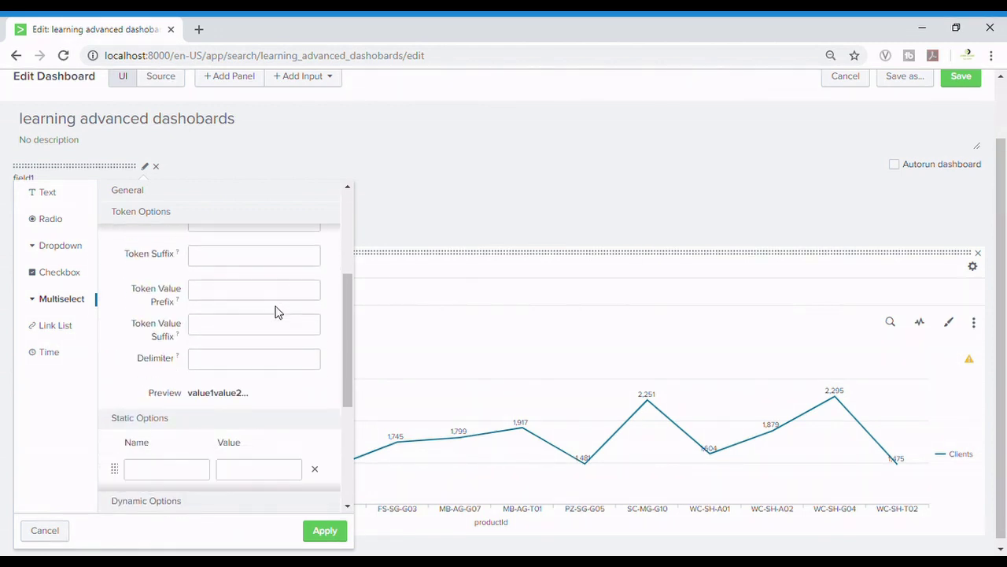
pyautogui.click(252, 362)
pyautogui.write('OR ')
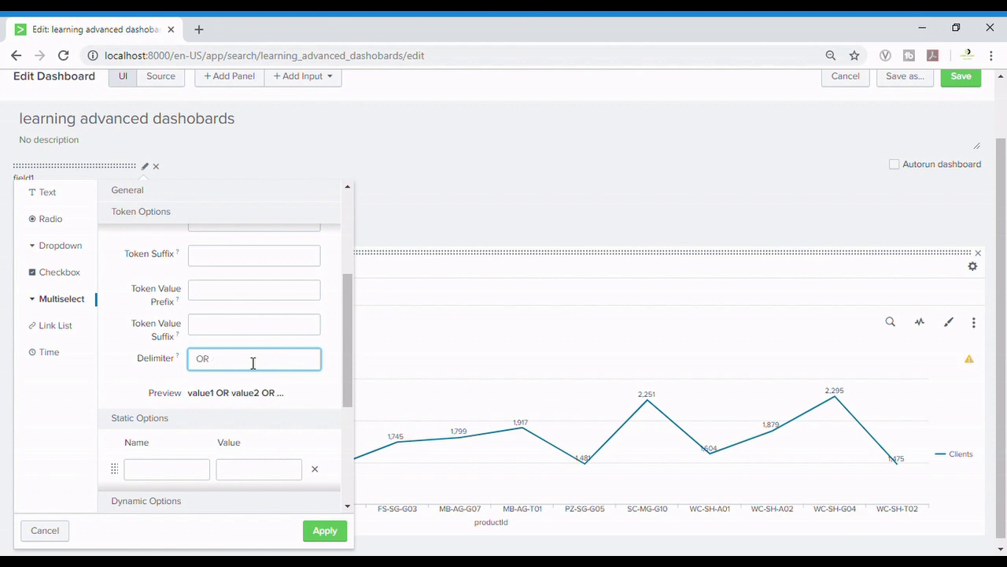
pyautogui.write('status')
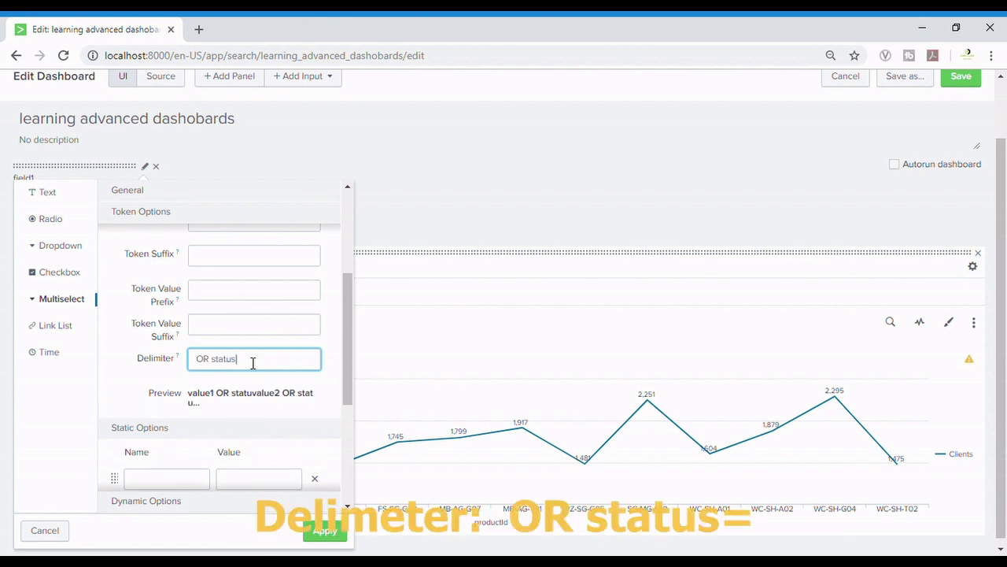
pyautogui.write('=')
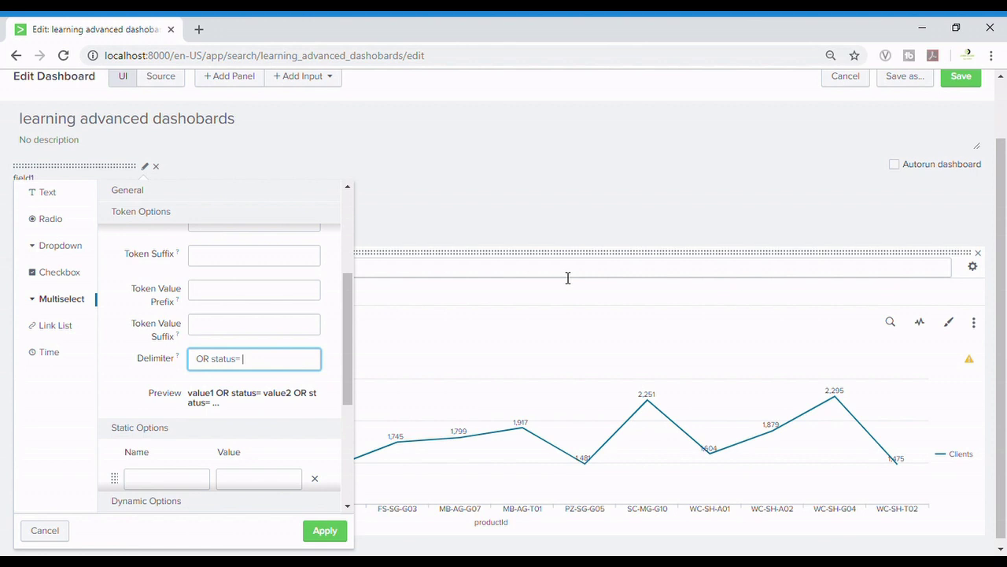
pyautogui.click(336, 531)
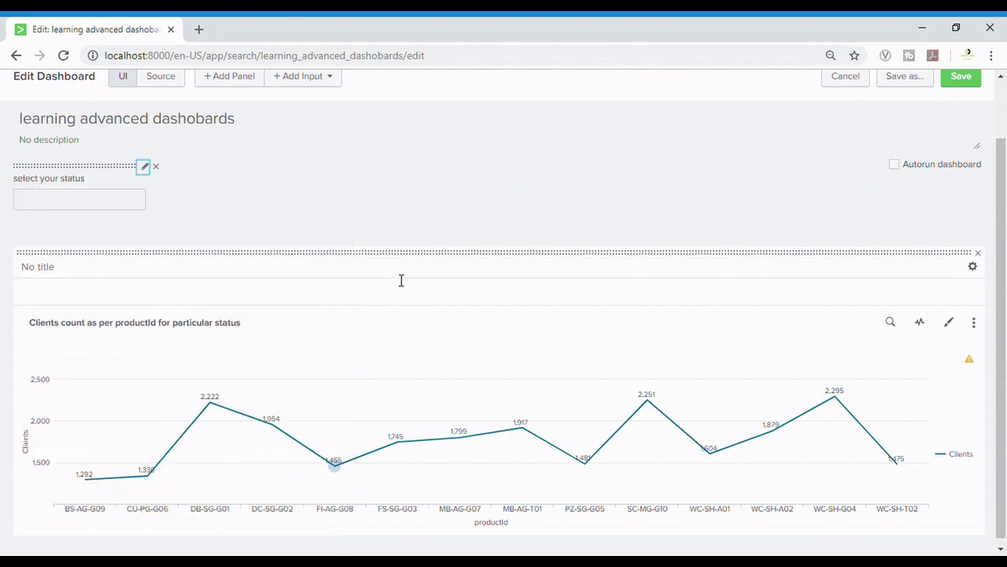
pyautogui.scroll(2, 401, 281)
pyautogui.scroll(-2, 401, 280)
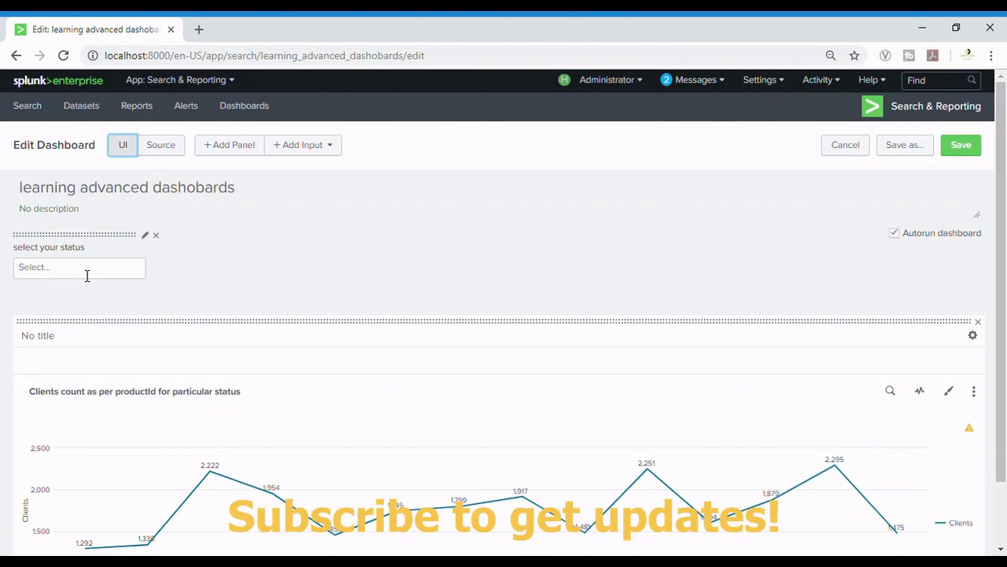
pyautogui.click(77, 268)
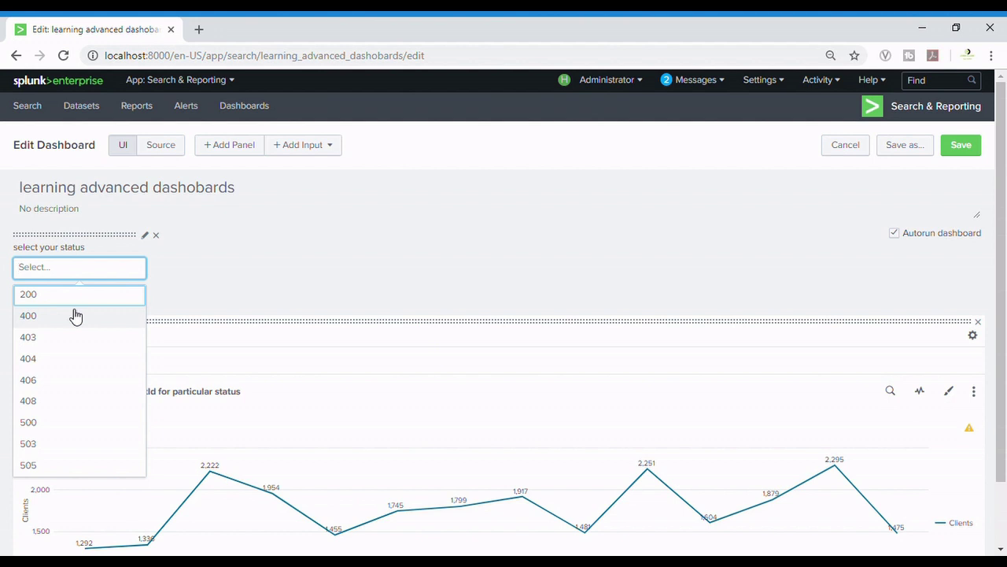
pyautogui.click(39, 445)
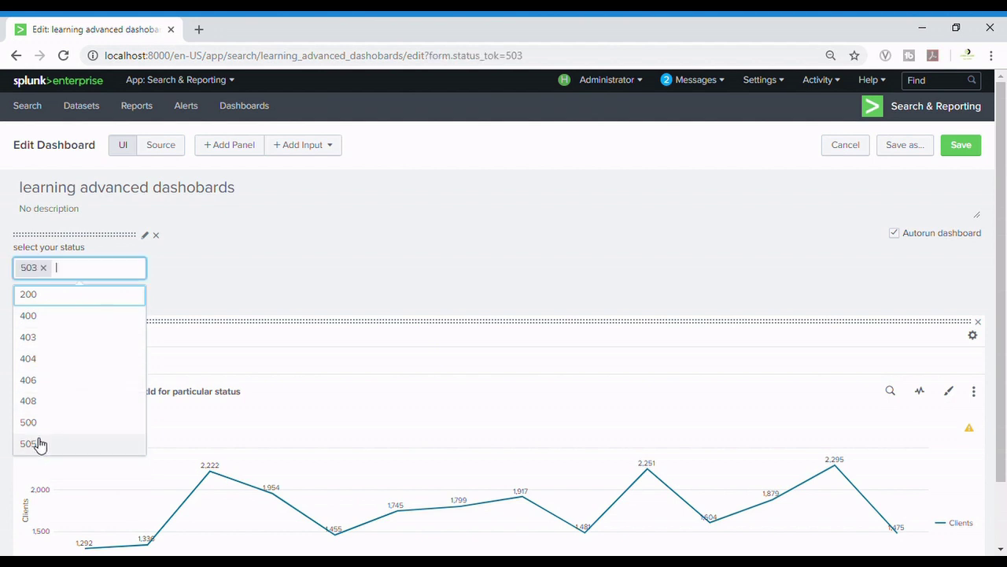
pyautogui.click(61, 340)
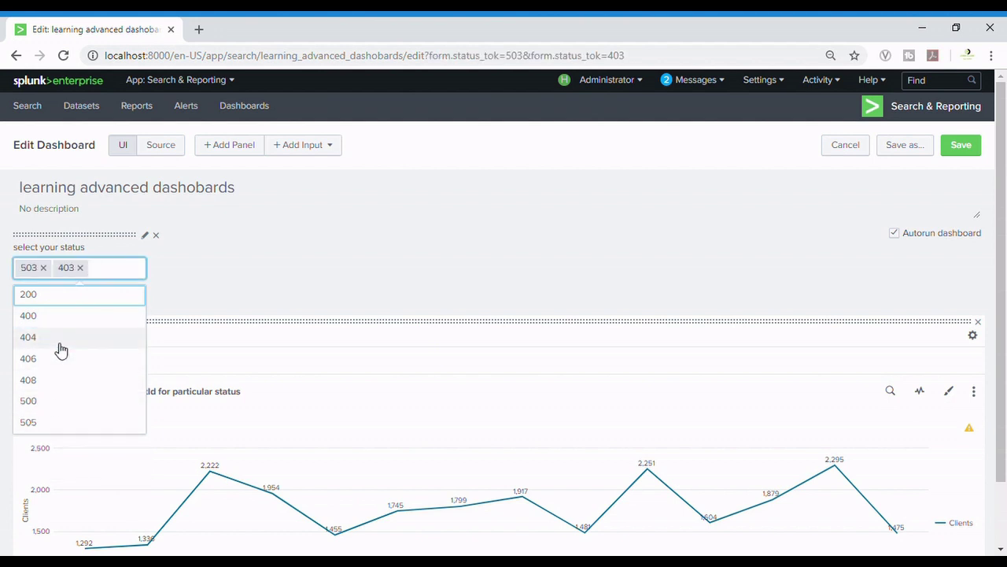
pyautogui.click(80, 268)
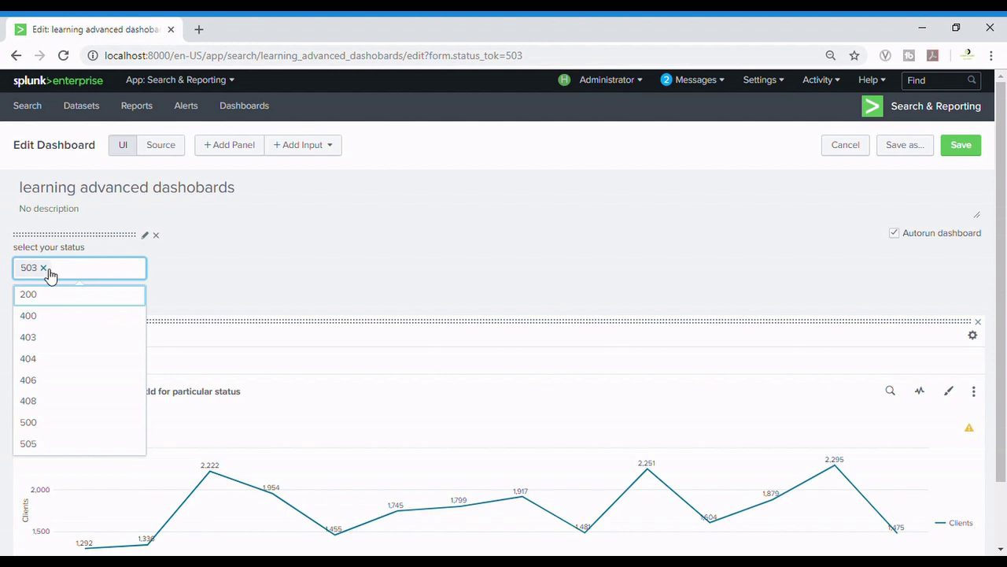
pyautogui.click(44, 268)
pyautogui.click(232, 268)
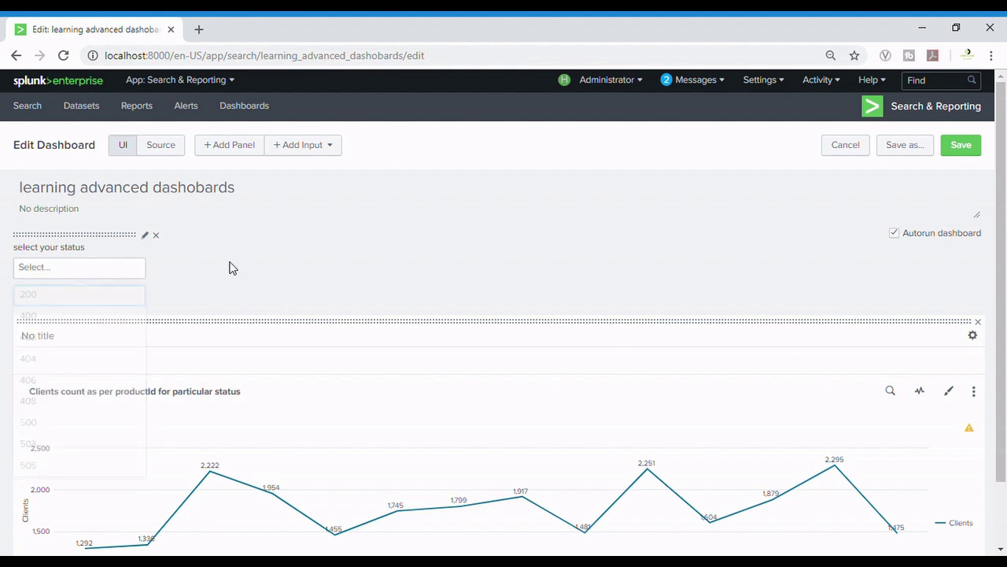
# Replace the hardcoded status 200 in the chart's search with $status_tok$ and apply
pyautogui.click(890, 391)
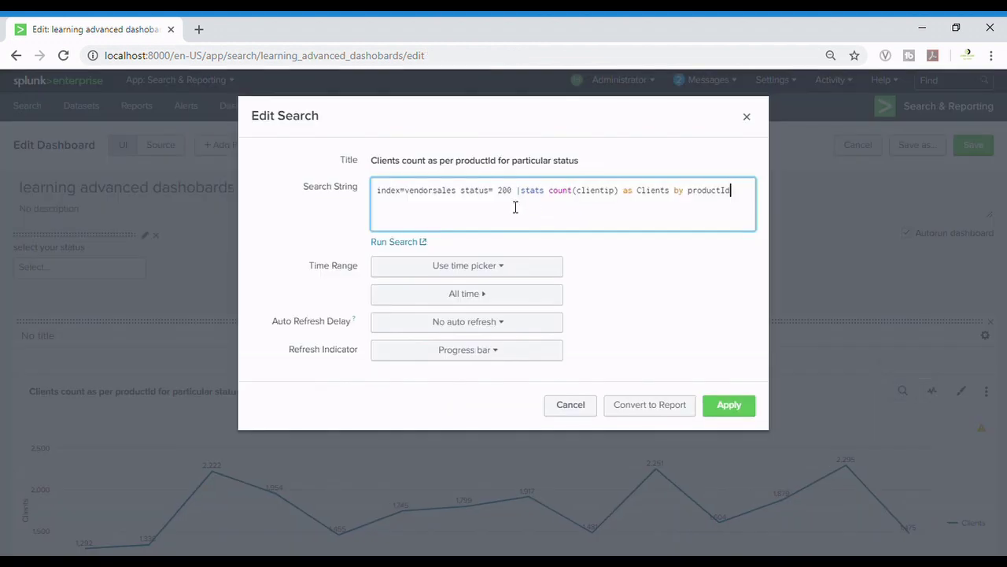
pyautogui.click(517, 197)
pyautogui.press('BackSpace')
pyautogui.press('BackSpace')
pyautogui.press('BackSpace')
pyautogui.press('BackSpace')
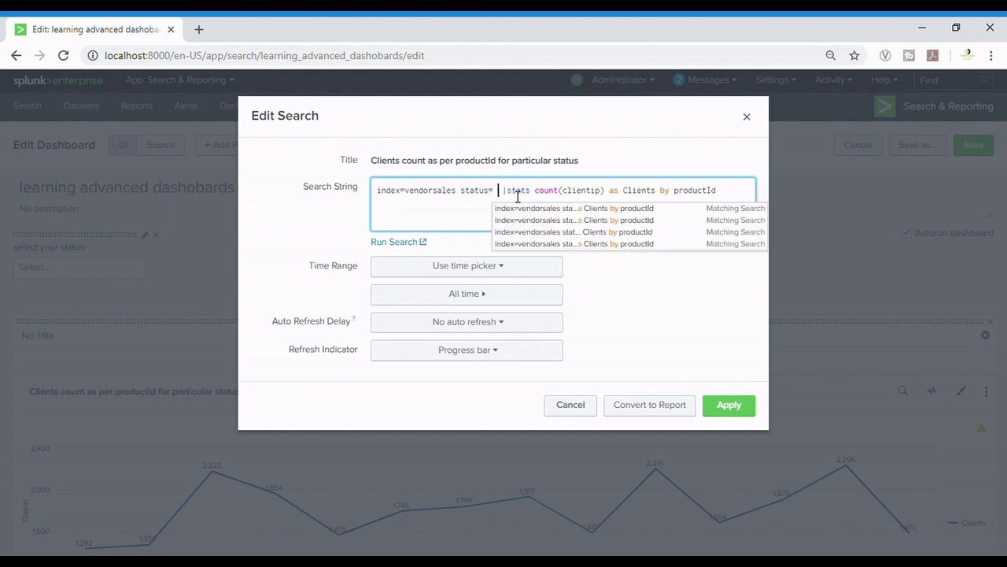
pyautogui.write('$$')
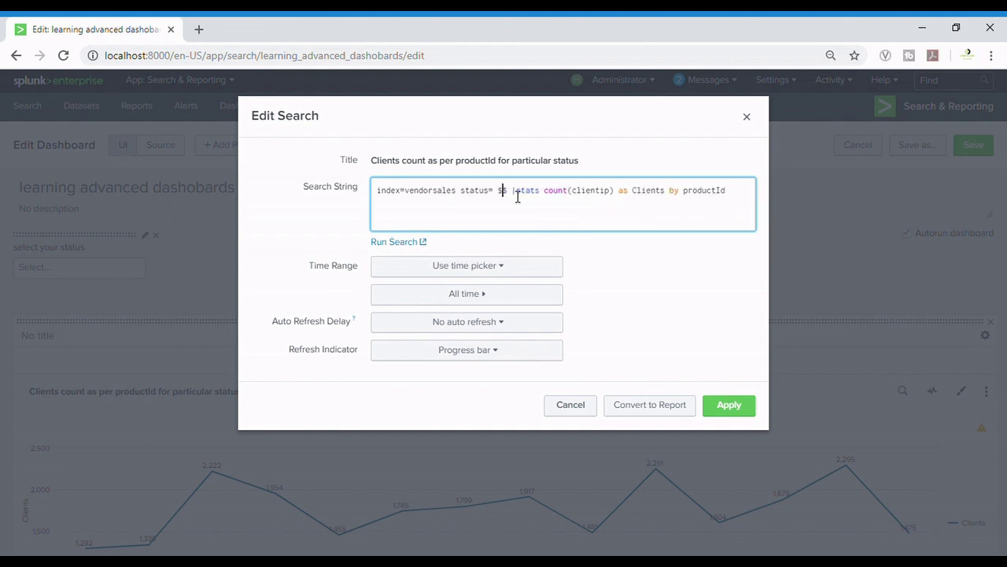
pyautogui.write('stat')
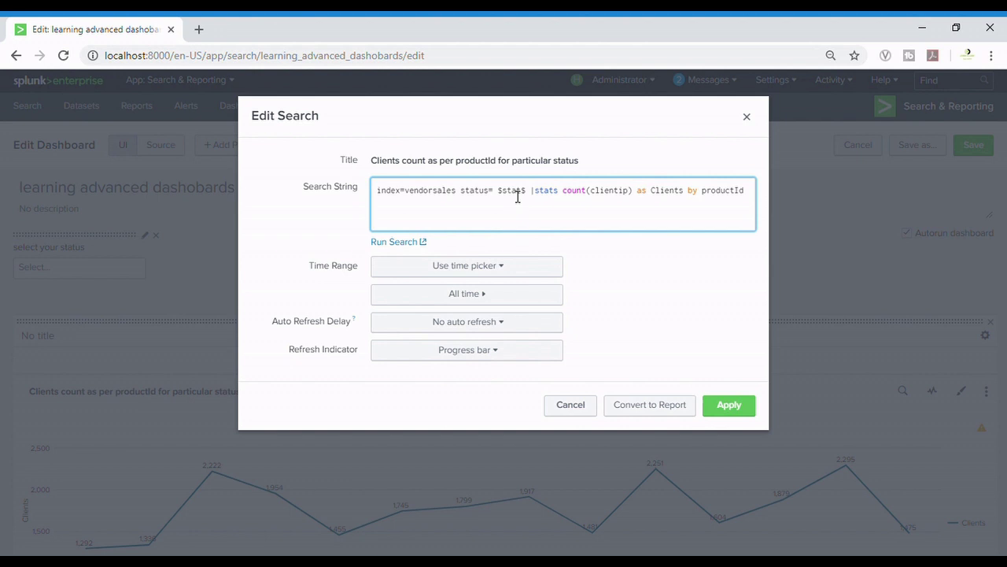
pyautogui.write('us_to')
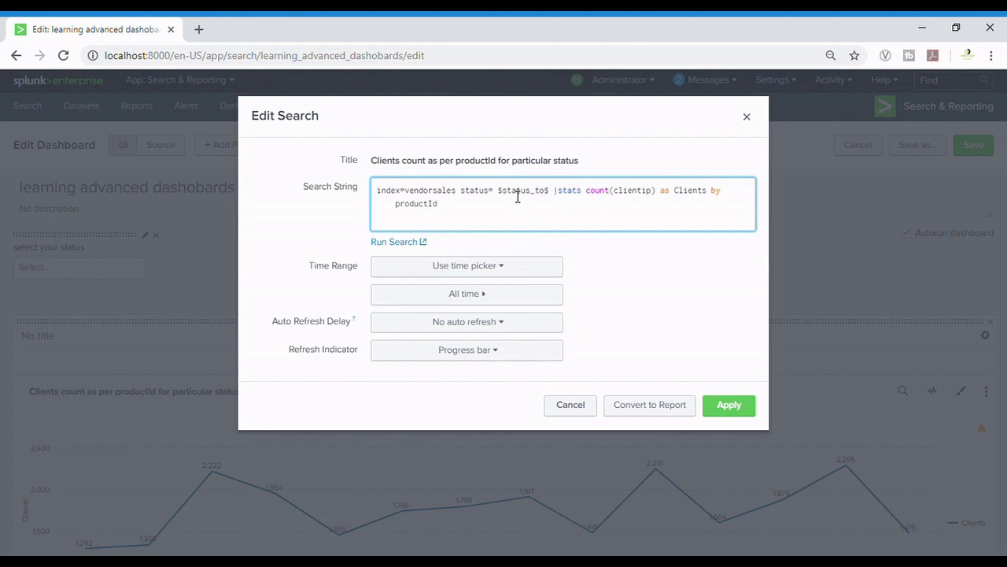
pyautogui.write('k')
pyautogui.press('BackSpace')
pyautogui.write('k')
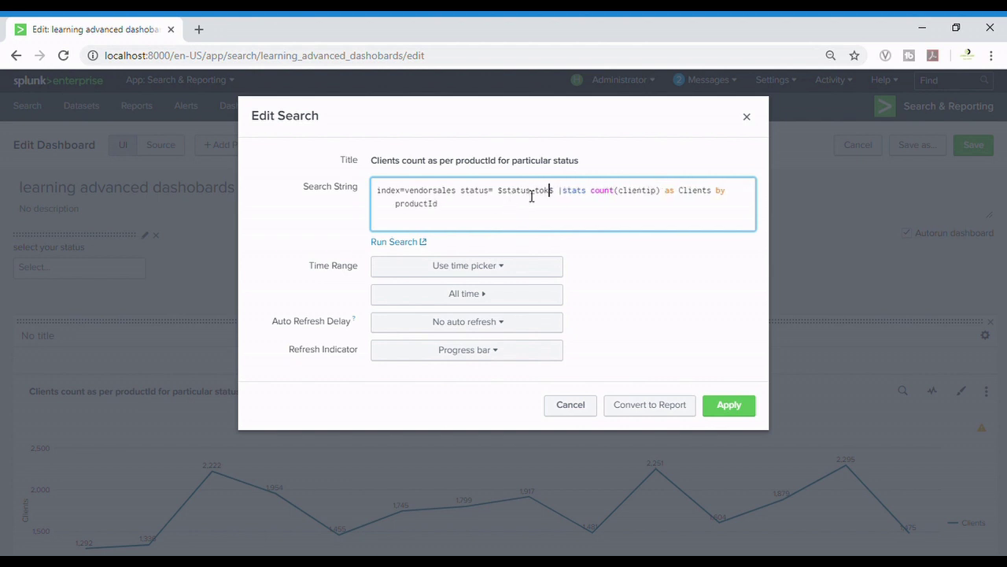
pyautogui.click(719, 410)
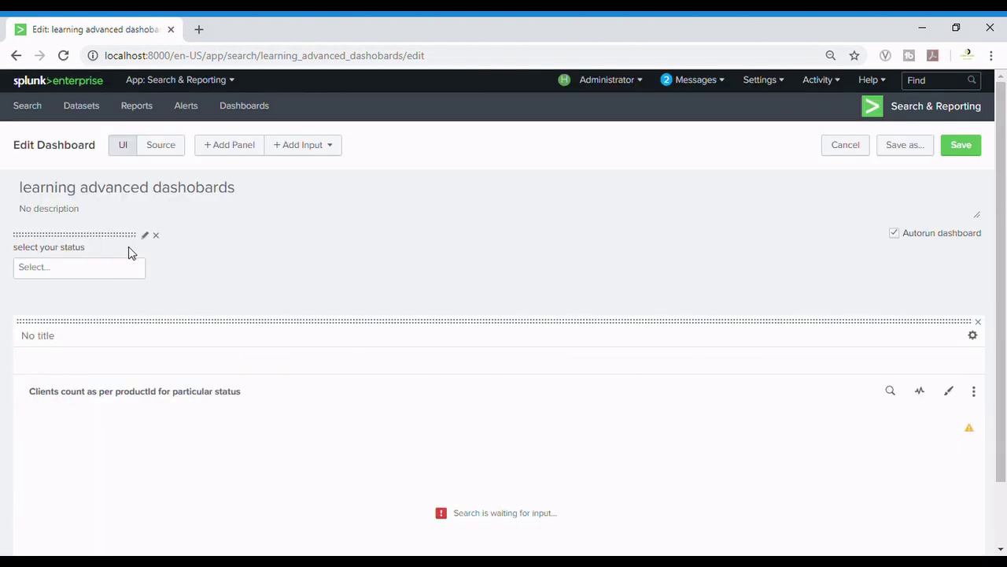
# Check the dashboard XML source, then filter the chart to status 503 in the multiselect
pyautogui.click(181, 155)
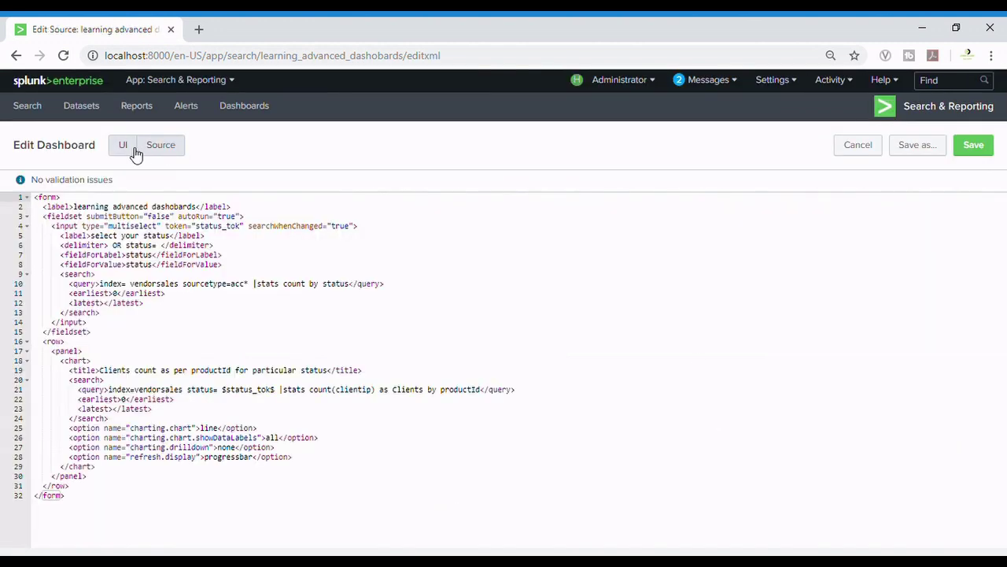
pyautogui.click(132, 152)
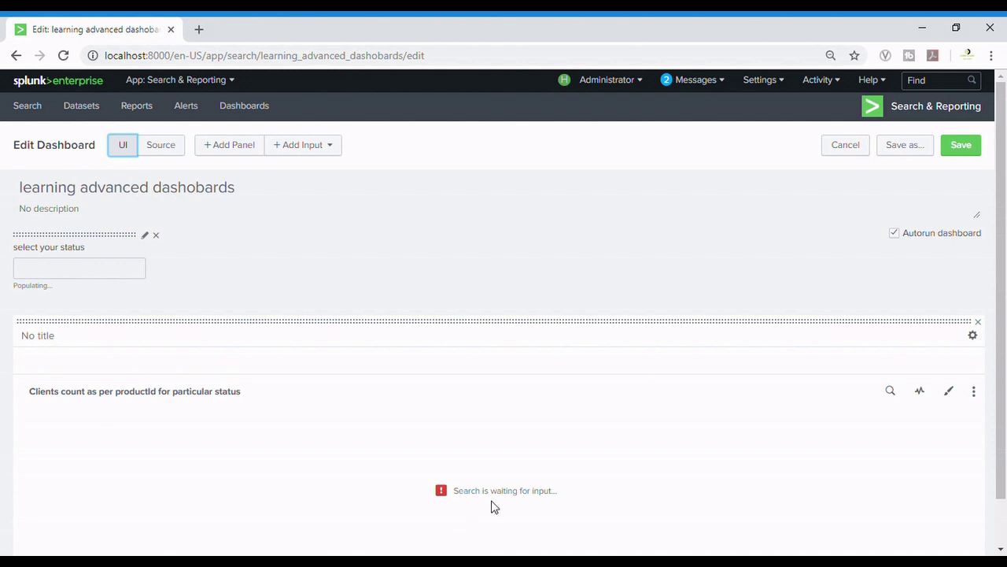
pyautogui.click(73, 274)
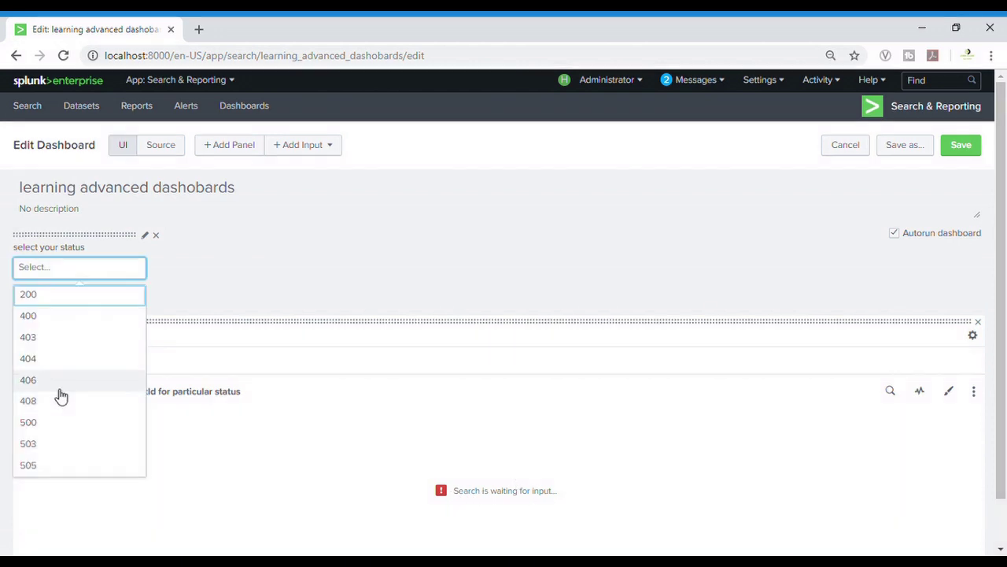
pyautogui.click(50, 443)
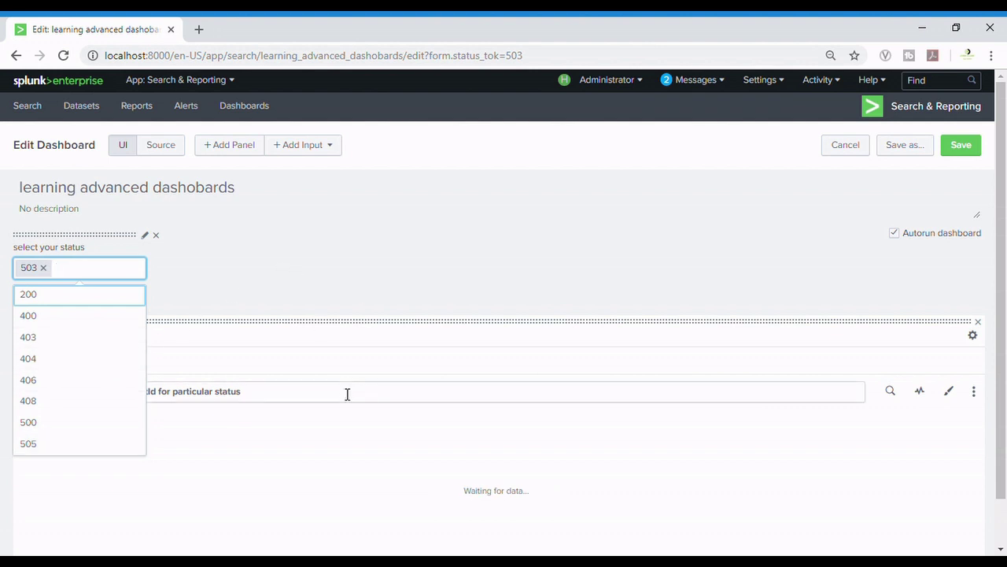
pyautogui.click(372, 304)
pyautogui.scroll(-1, 472, 438)
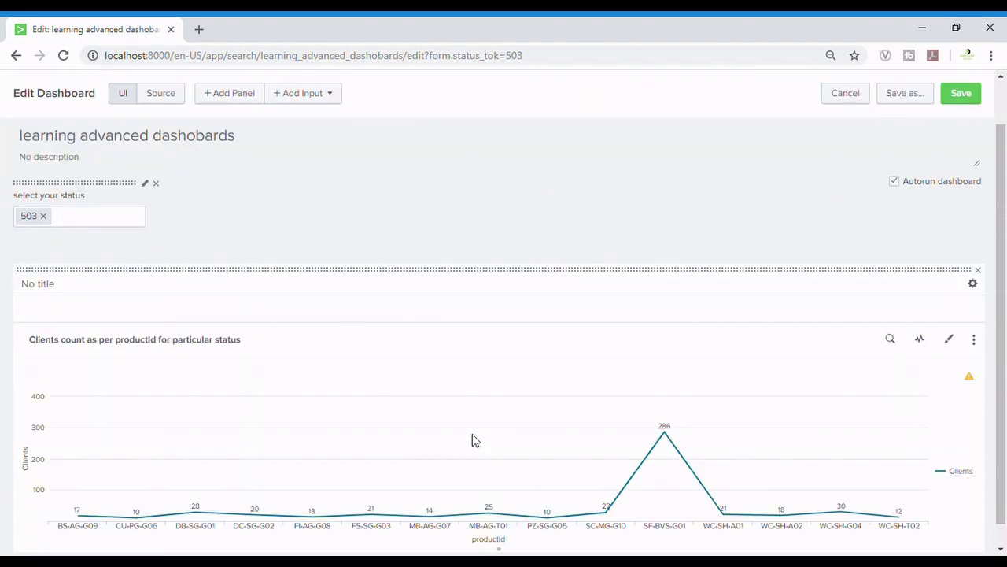
# Add statuses 200 and 404 to the multiselect selection
pyautogui.click(140, 215)
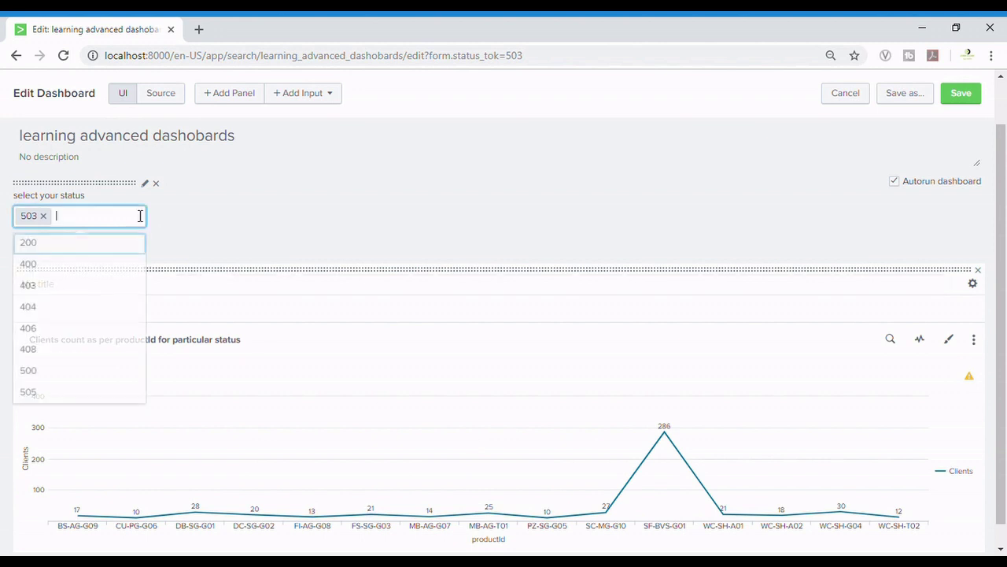
pyautogui.click(89, 252)
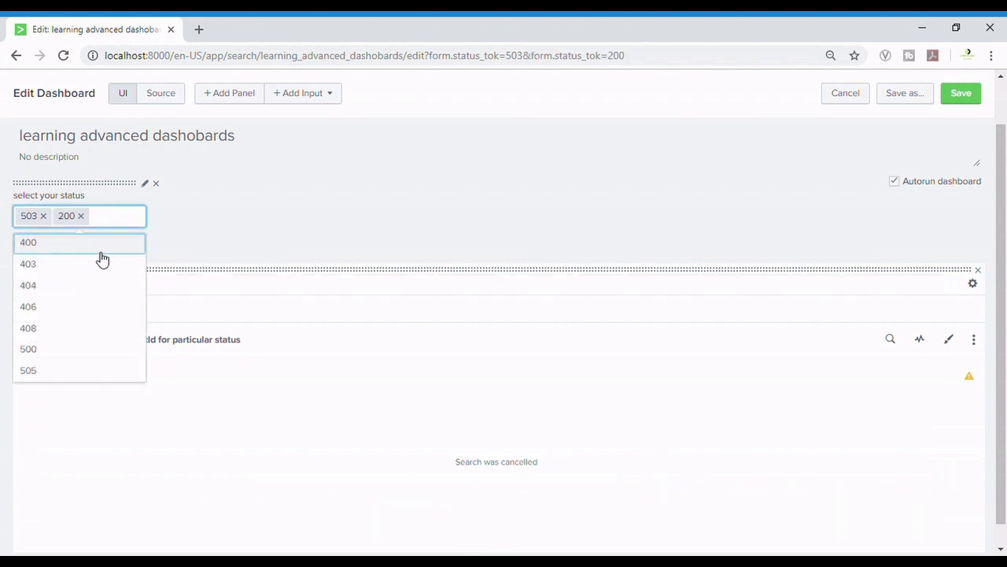
pyautogui.click(88, 288)
pyautogui.click(250, 241)
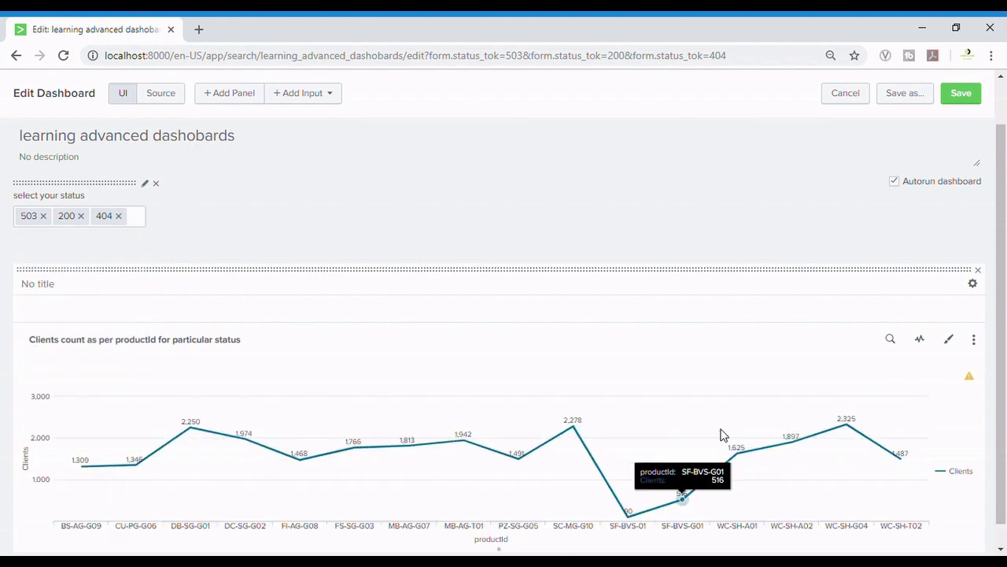
# Review the chart's search settings unchanged, then delete the multiselect status input
pyautogui.click(890, 340)
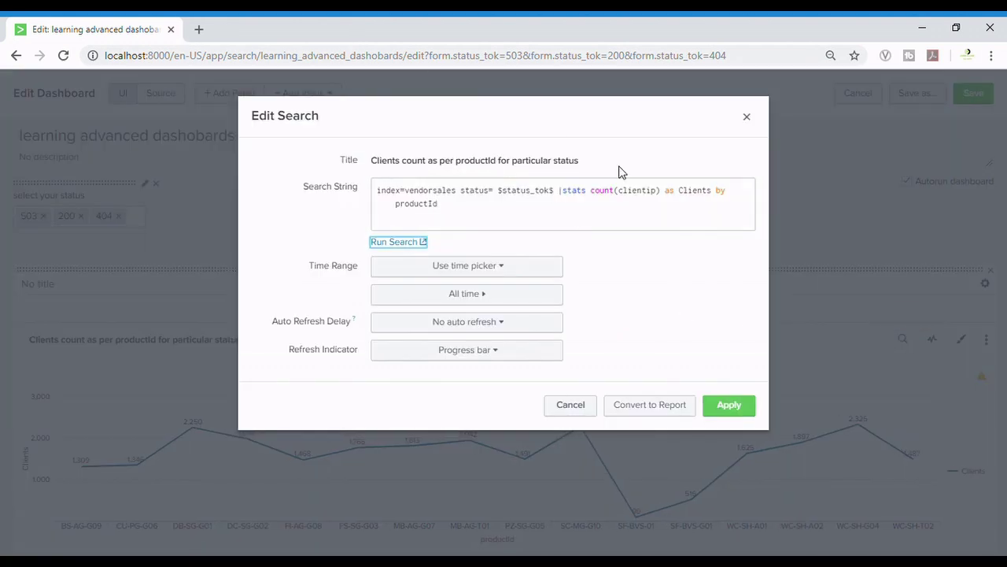
pyautogui.click(748, 118)
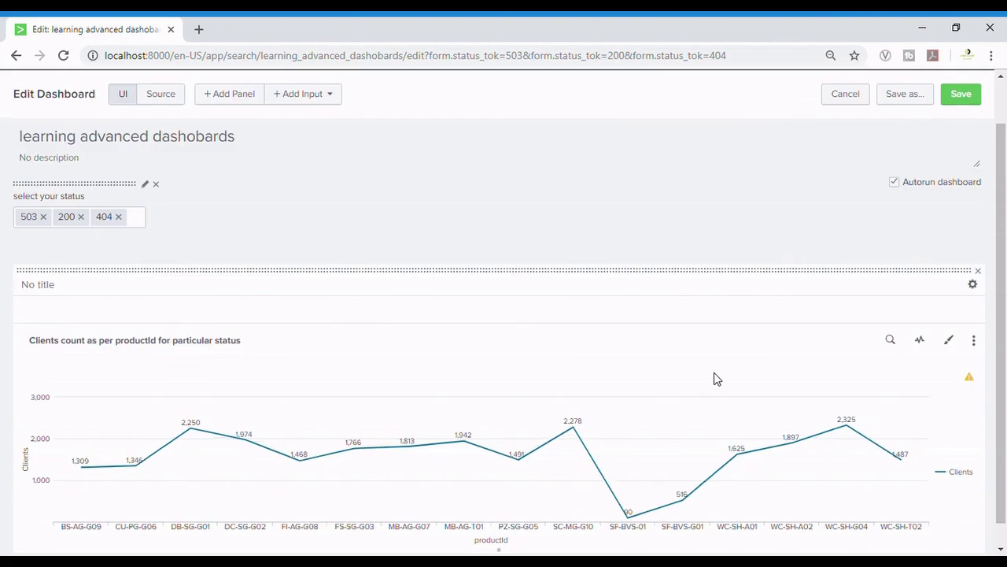
pyautogui.scroll(1, 802, 275)
pyautogui.click(156, 234)
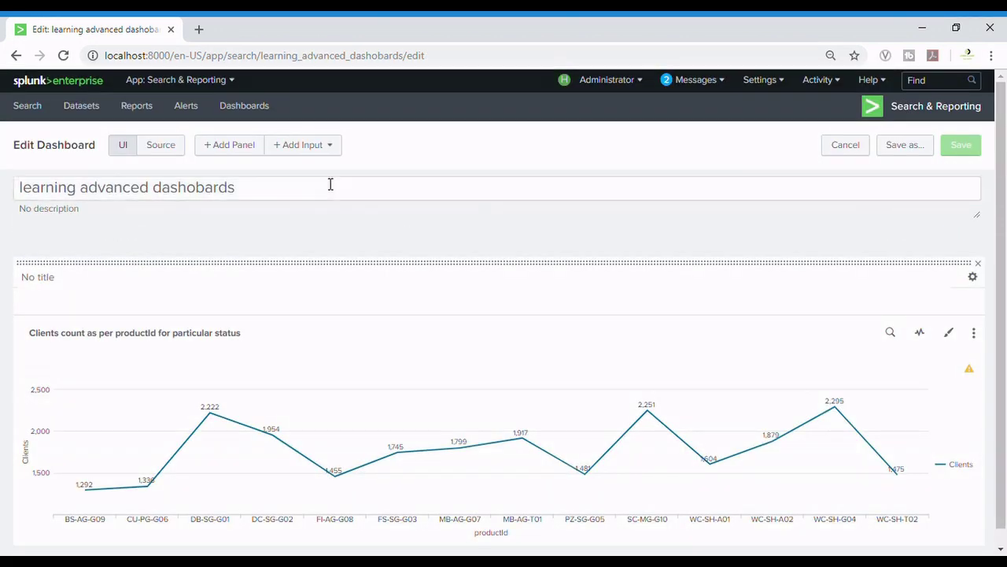
# Add a Link List input to the dashboard and enter its status token name
pyautogui.click(329, 150)
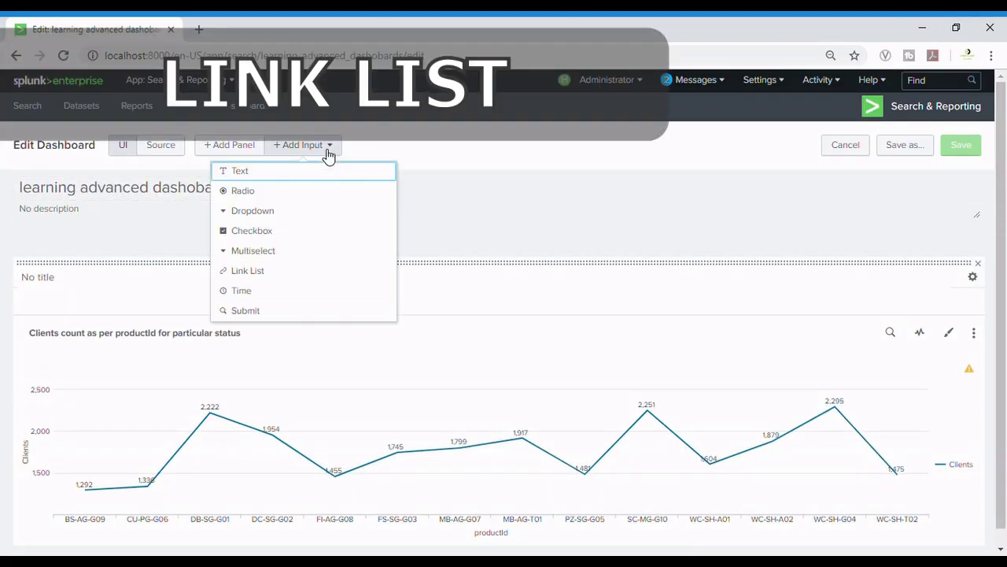
pyautogui.click(273, 271)
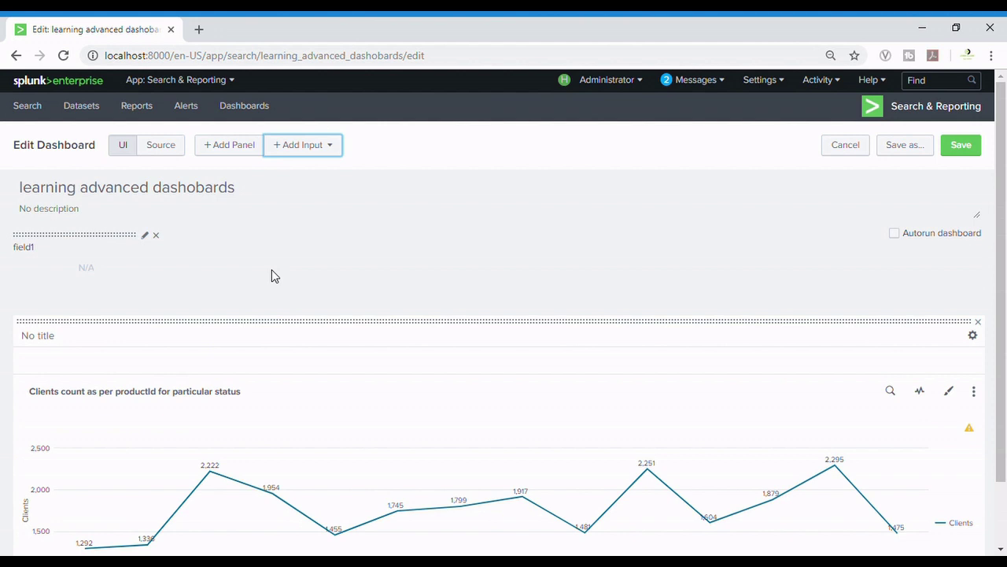
pyautogui.click(146, 237)
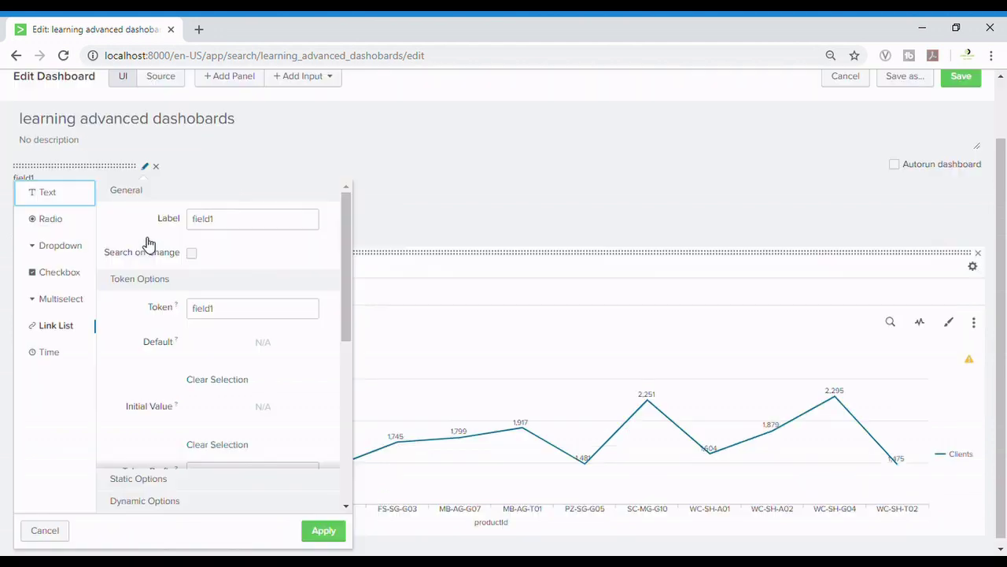
pyautogui.click(227, 315)
pyautogui.write('status_tok')
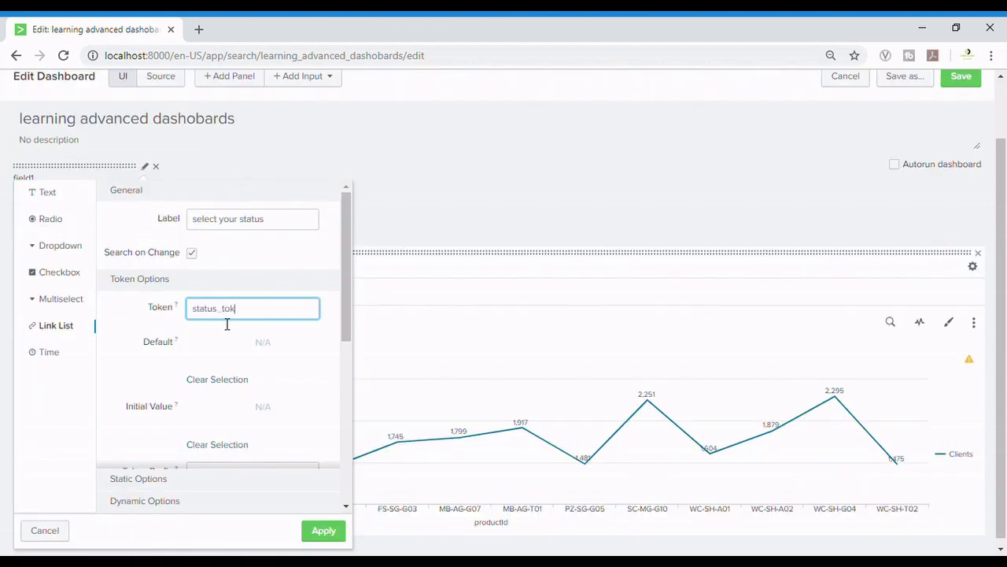
pyautogui.scroll(-8, 224, 323)
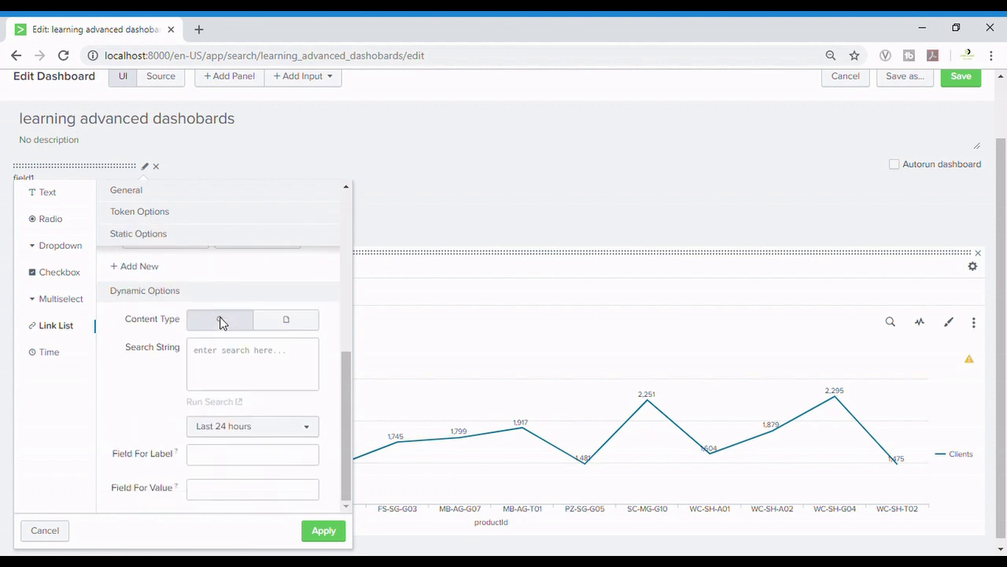
# Populate the link list from 'index=vendorsales sourcetype=acc* |stats count by status' over All time, labelled and valued by status
pyautogui.click(229, 388)
pyautogui.write('index=vendorsales sourcetype=acc* |stats count by ')
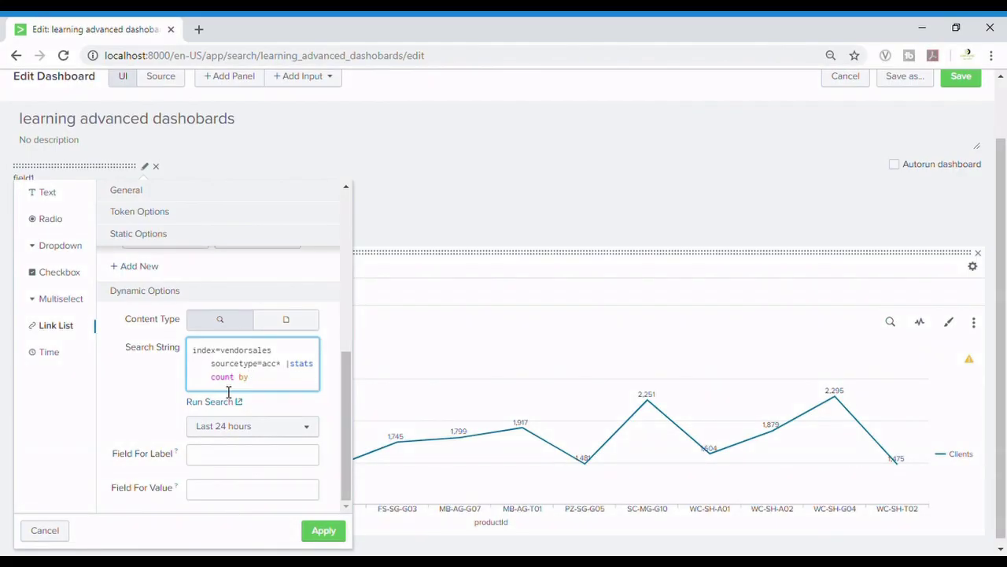
pyautogui.write('status')
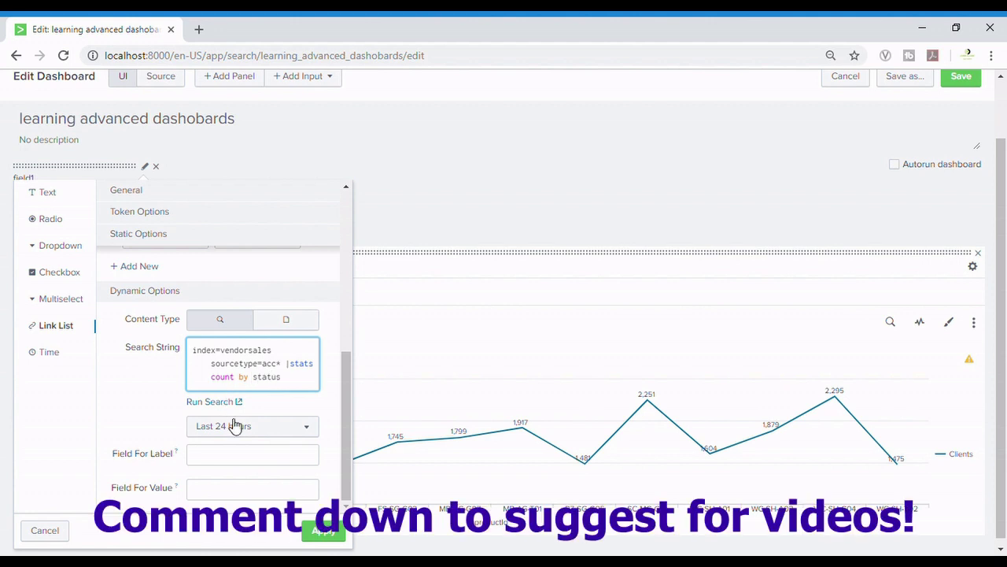
pyautogui.click(231, 426)
pyautogui.click(408, 157)
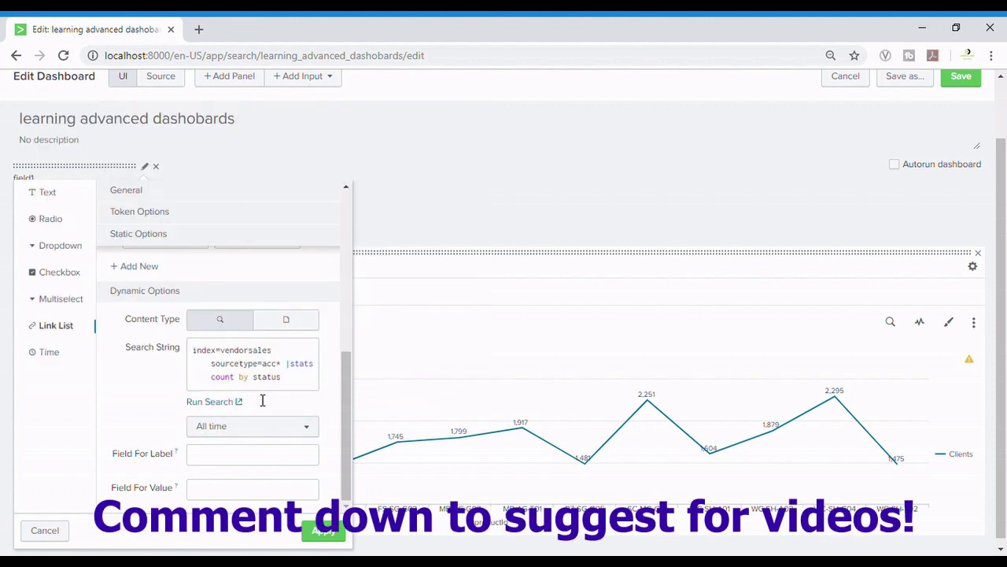
pyautogui.click(243, 461)
pyautogui.write('status')
pyautogui.click(234, 489)
pyautogui.write('stat')
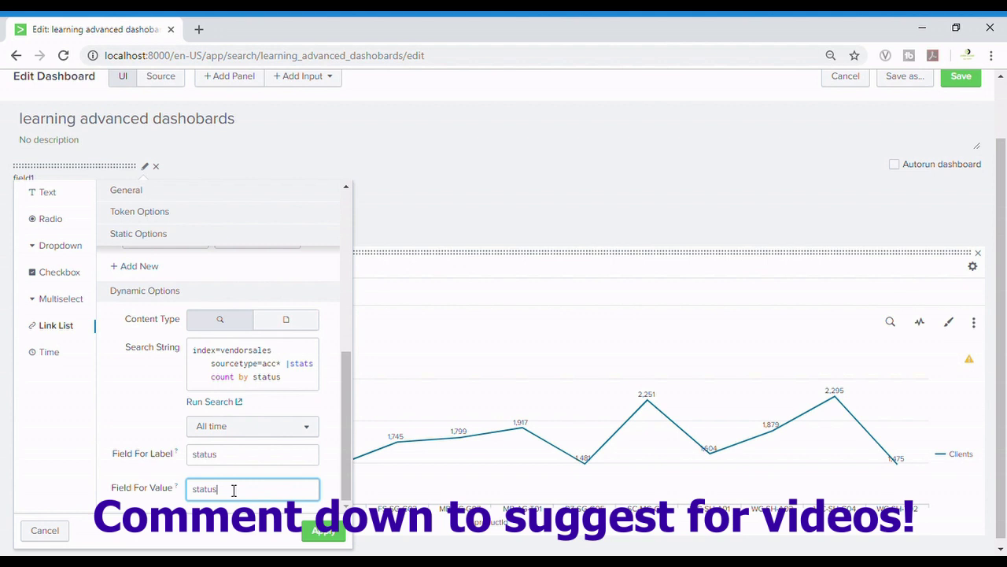
pyautogui.write('us')
pyautogui.scroll(10, 231, 488)
pyautogui.click(320, 532)
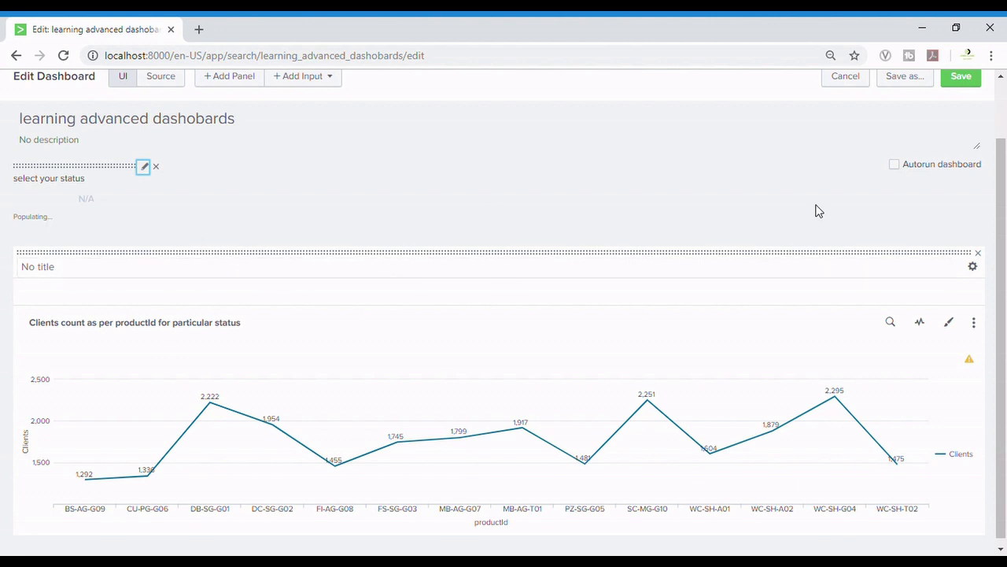
# Enable Autorun so the link list fills with status codes 200 to 505, then open the chart's search
pyautogui.click(902, 169)
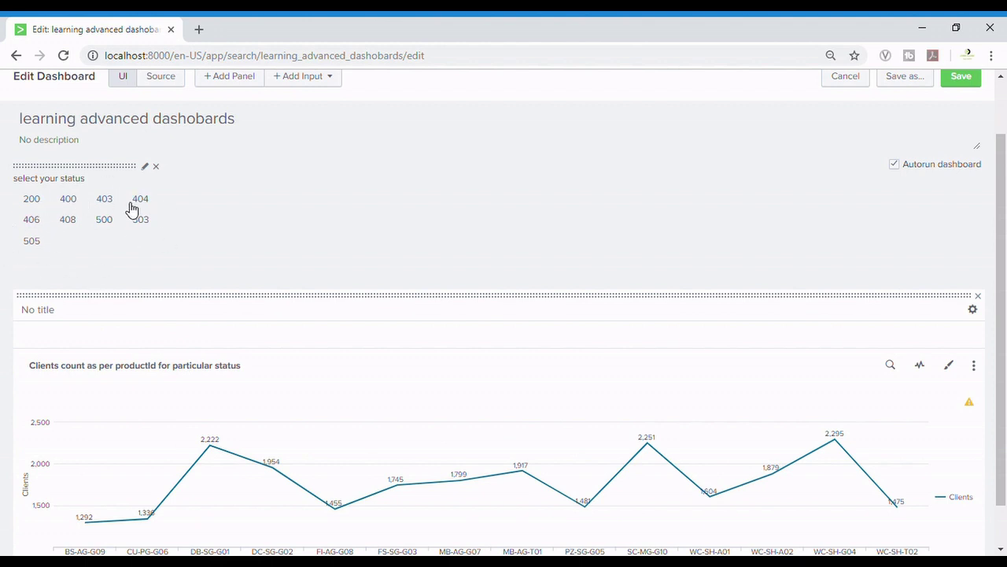
pyautogui.click(892, 366)
# Change the chart's search filter to status= $status_tok$, apply it, and glance at the XML source
pyautogui.doubleClick(508, 193)
pyautogui.write('$stat$')
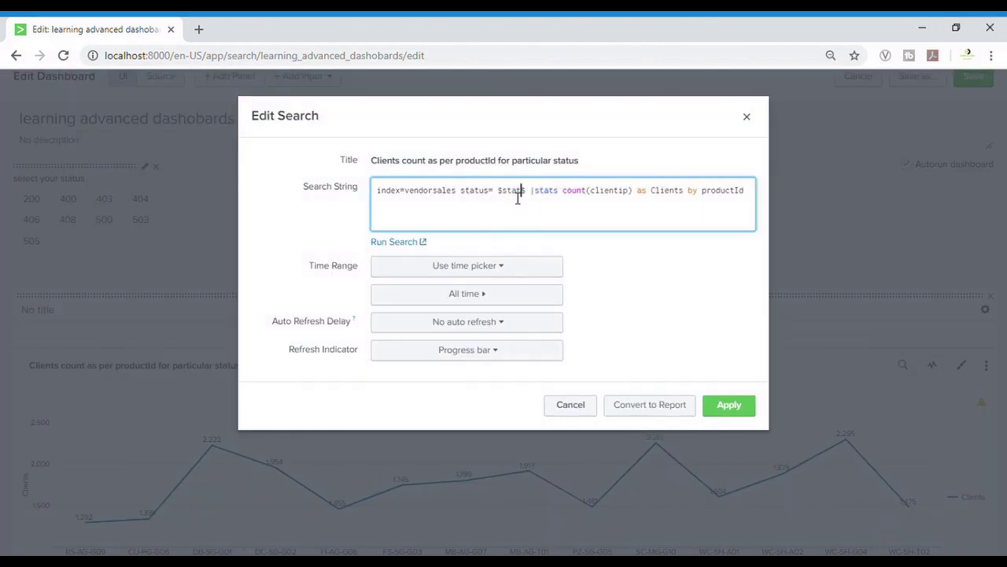
pyautogui.write('us_tok')
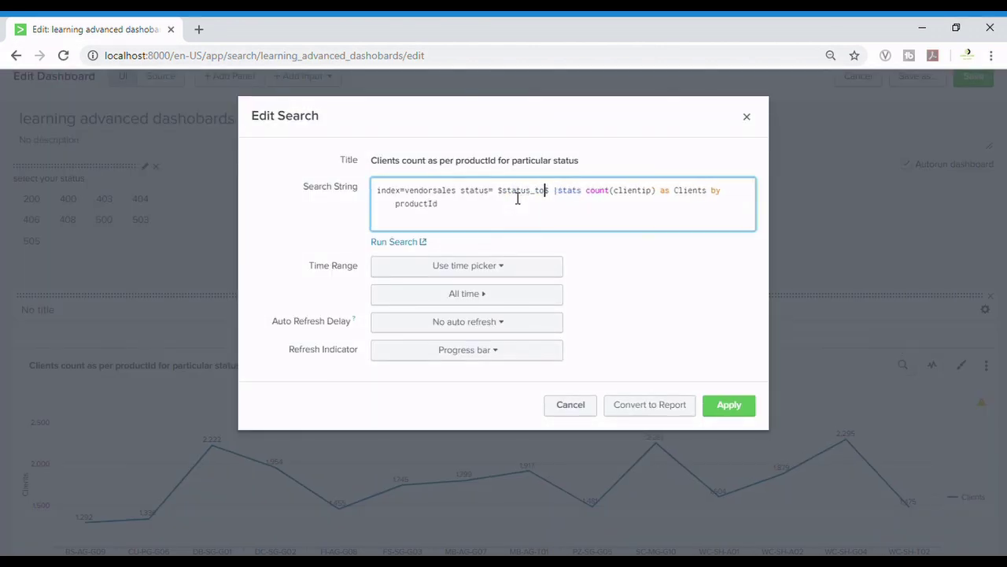
pyautogui.click(748, 412)
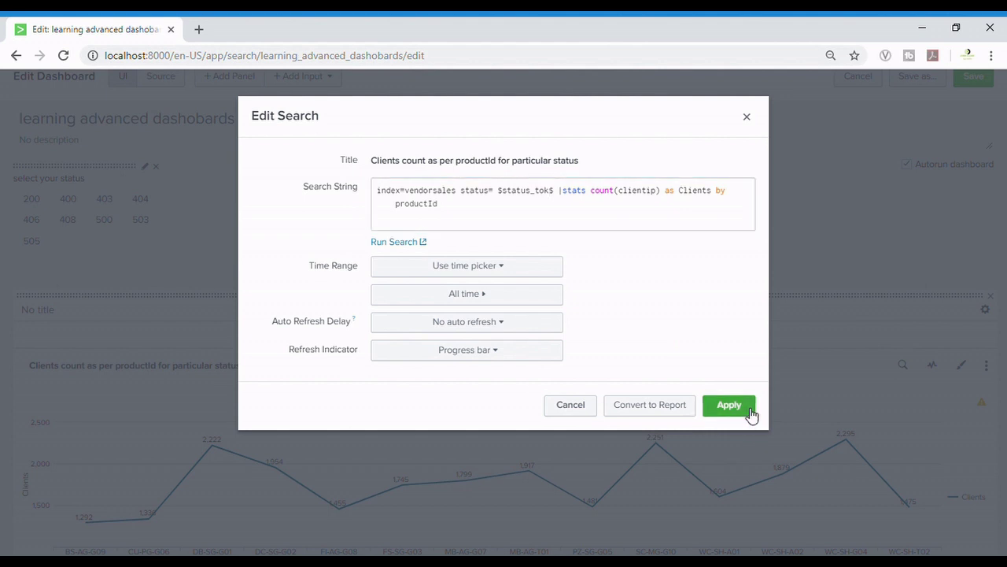
pyautogui.click(161, 81)
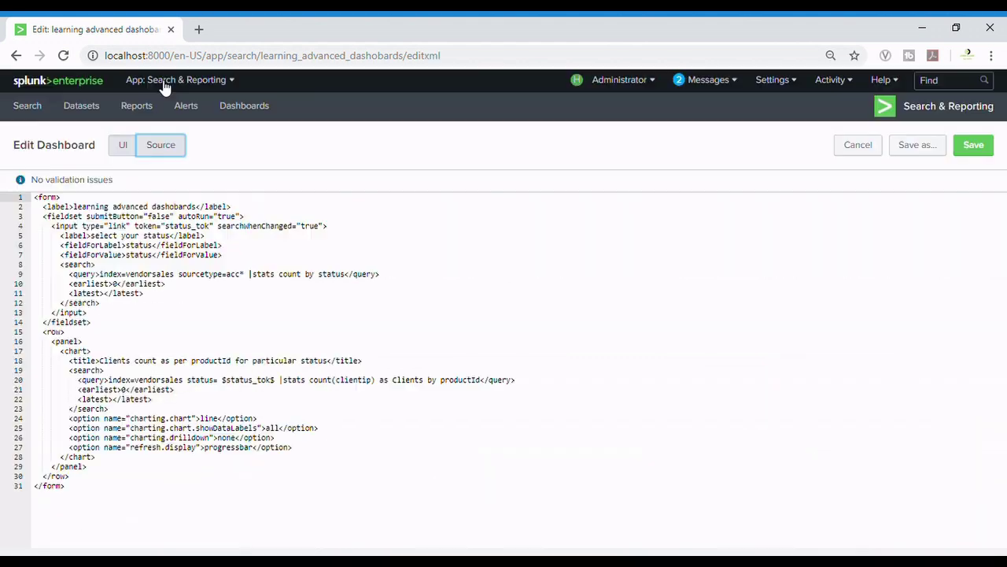
pyautogui.click(124, 151)
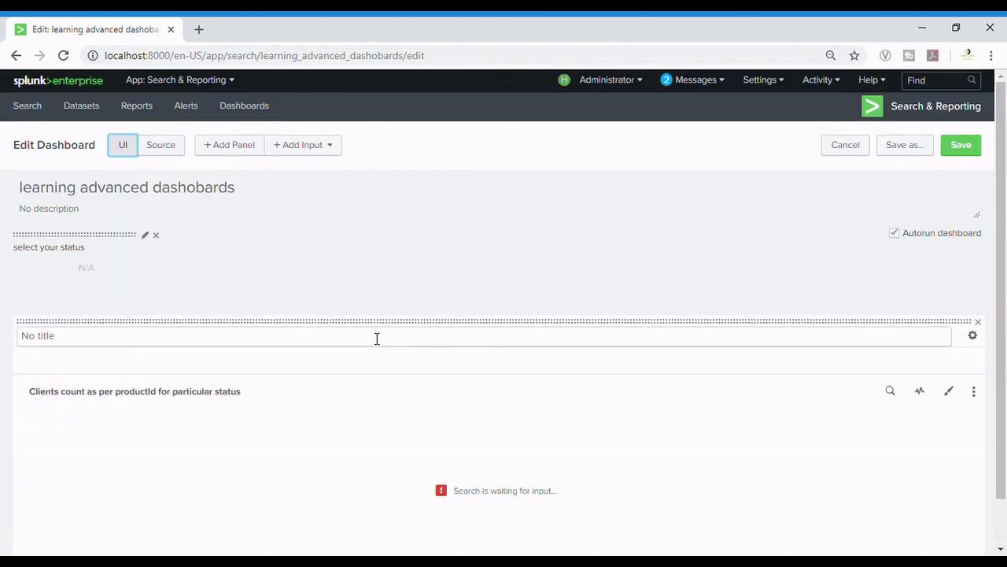
# Pick status 200 in the link list, then switch the chart to status 503
pyautogui.scroll(-1, 376, 338)
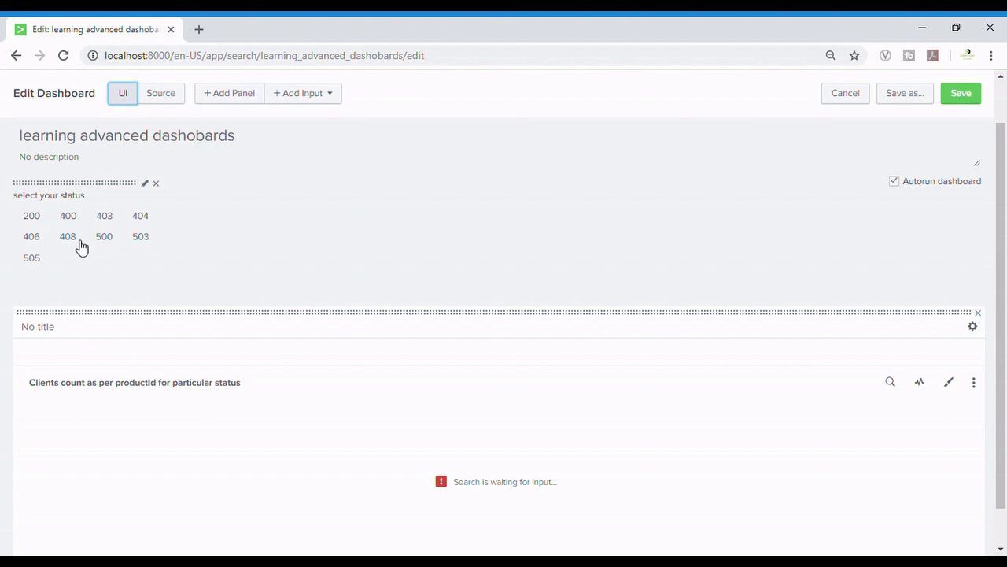
pyautogui.click(39, 224)
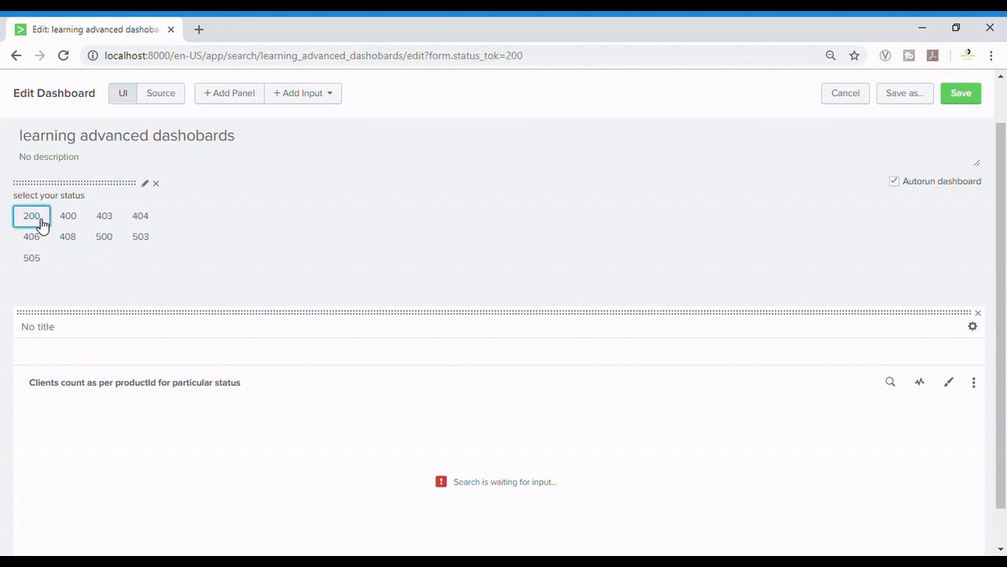
pyautogui.scroll(-1, 331, 259)
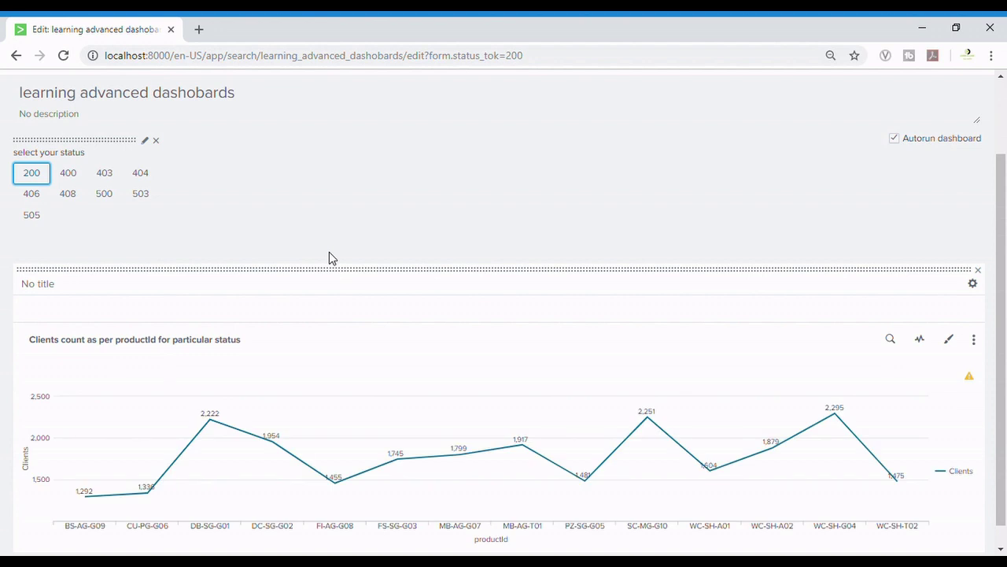
pyautogui.click(147, 197)
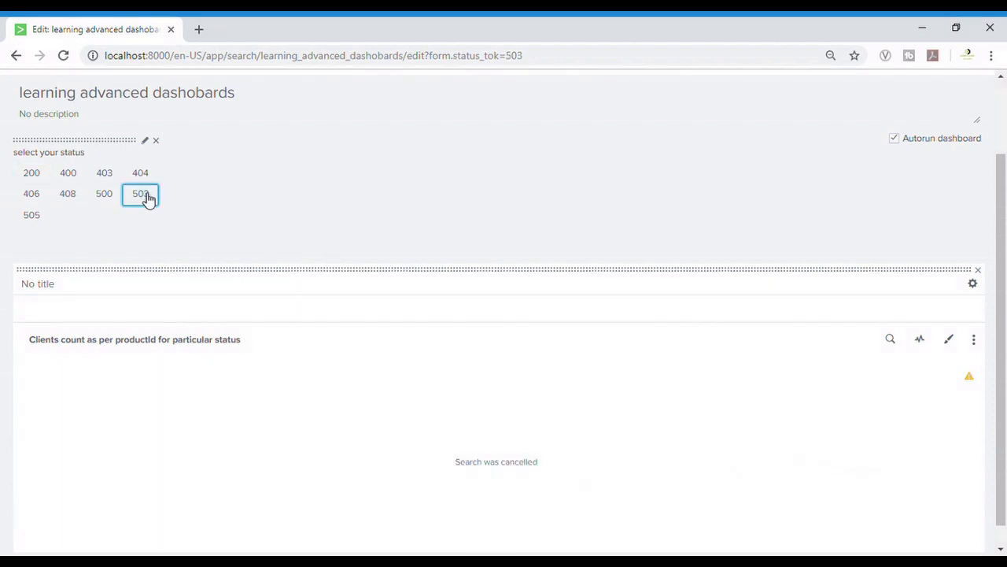